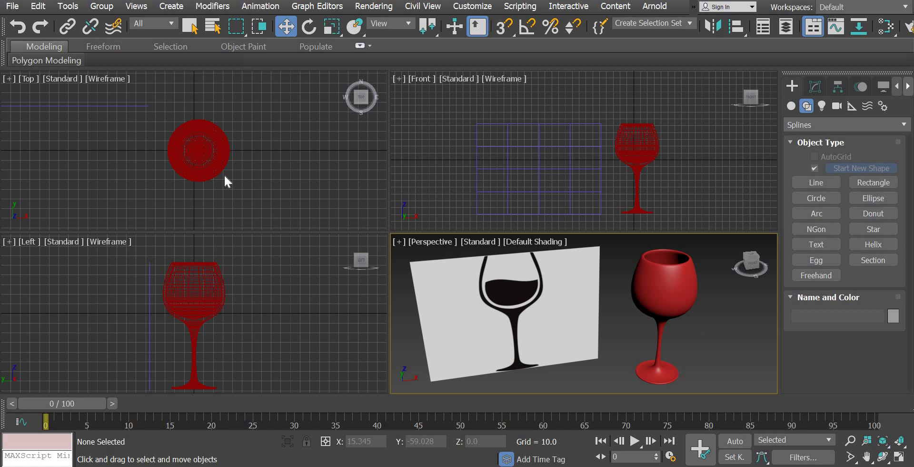
# Step: Start resetting the scene and choose to save the modified wine glass scene
pyautogui.click(27, 24)
pyautogui.click(12, 6)
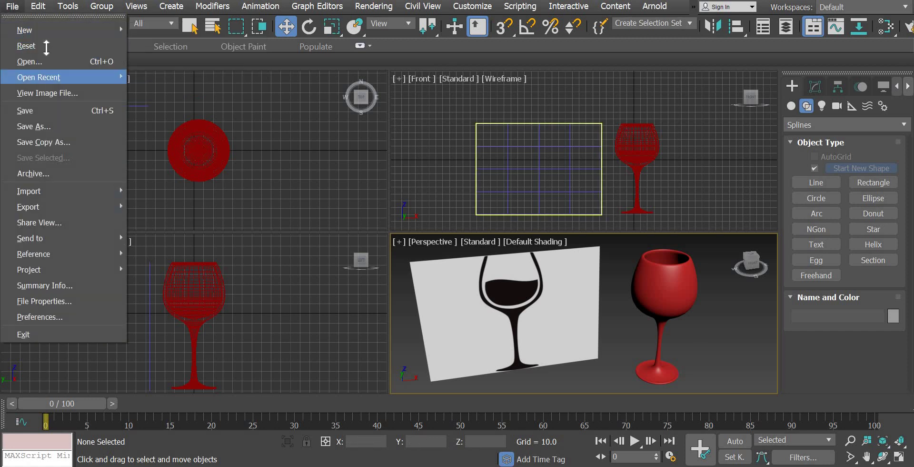
pyautogui.click(68, 47)
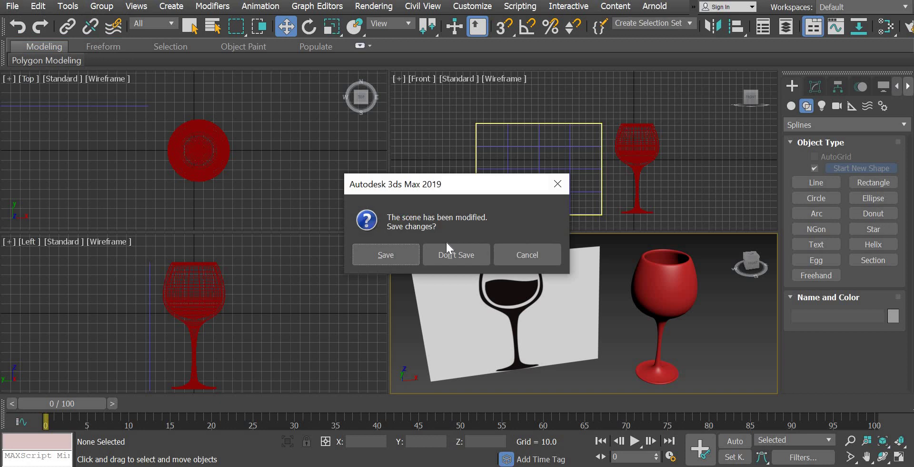
pyautogui.click(387, 255)
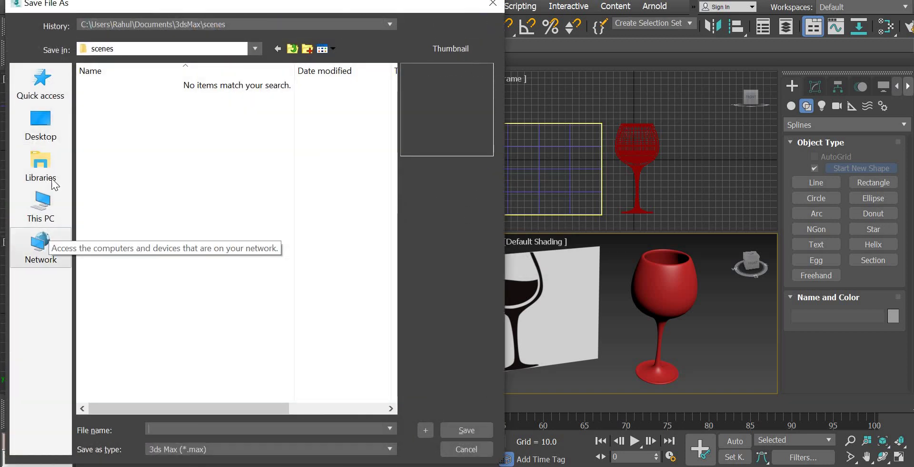
# Step: Save the scene as glass.jpg in the 3ds folder within the desktop's personal folder, and confirm the scene reset
pyautogui.click(42, 136)
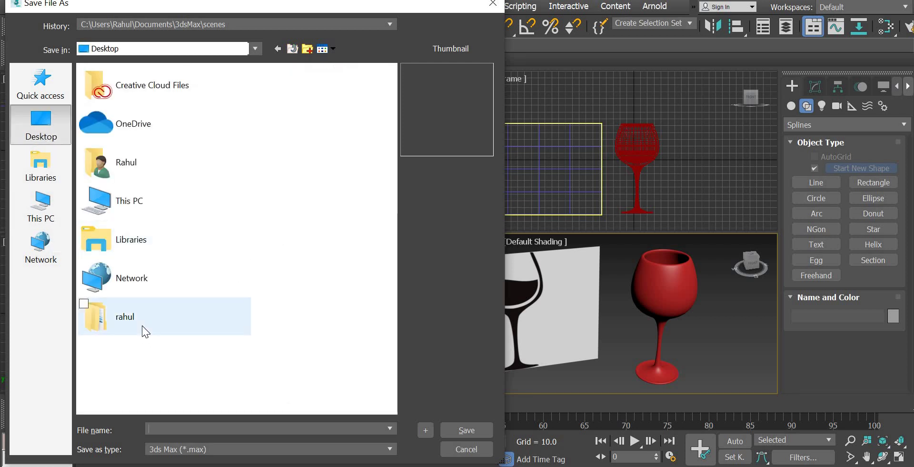
pyautogui.click(142, 325)
pyautogui.doubleClick(142, 324)
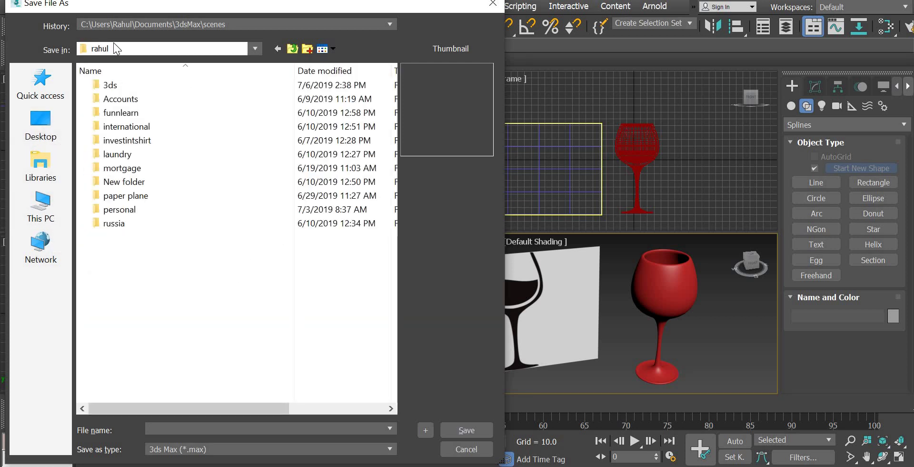
pyautogui.click(118, 87)
pyautogui.press('Return')
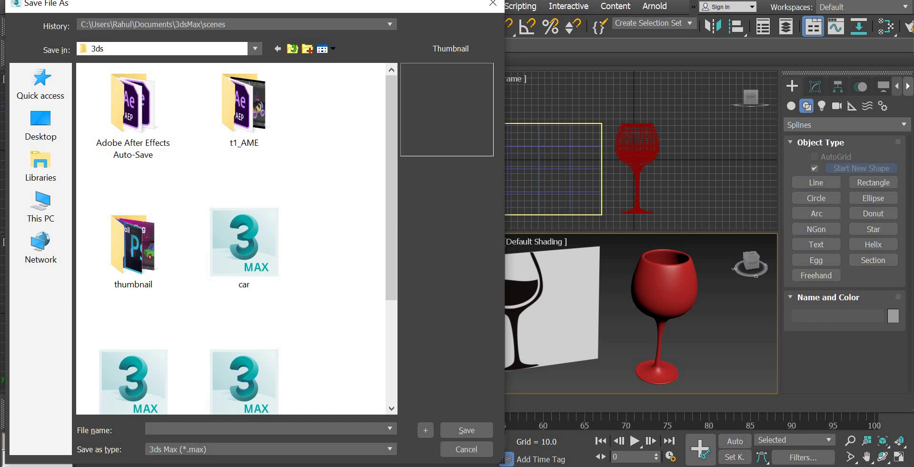
pyautogui.write('glass.jpg')
pyautogui.press('Return')
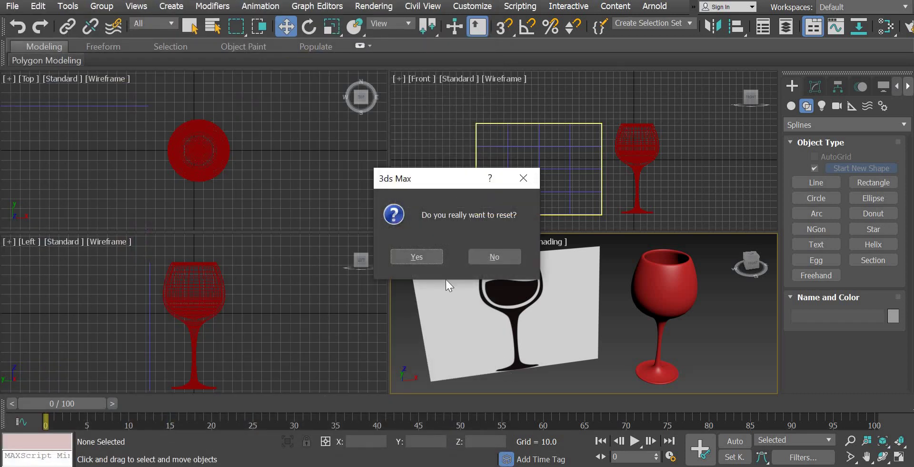
pyautogui.click(430, 258)
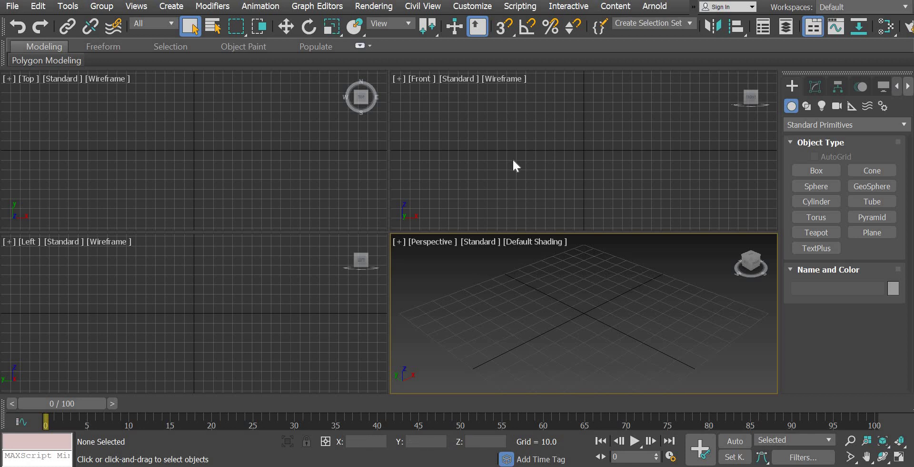
# Step: Draw an upright plane about 132 units long around the middle of the Front viewport
pyautogui.click(871, 231)
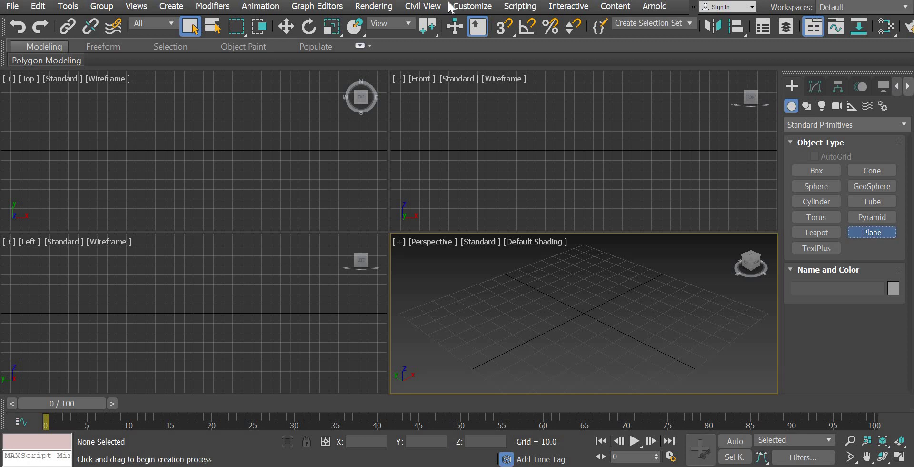
pyautogui.moveTo(517, 92); pyautogui.dragTo(660, 220)
pyautogui.press('w')
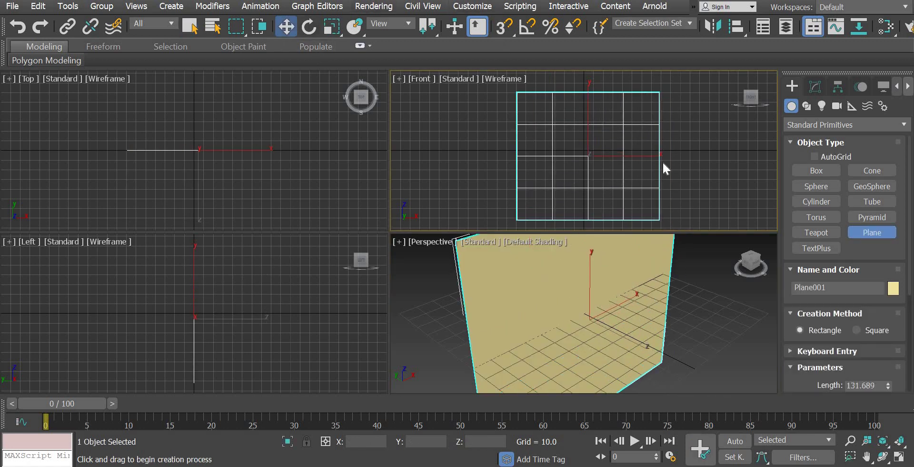
pyautogui.click(682, 326)
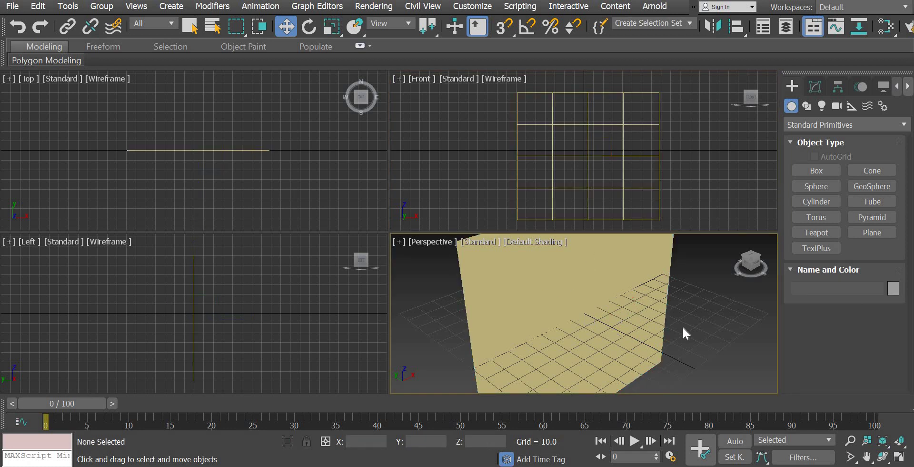
# Step: Move the plane up in the Front viewport to about Z 69 so its lower edge sits near the grid
pyautogui.scroll(-4, 682, 325)
pyautogui.scroll(3, 682, 326)
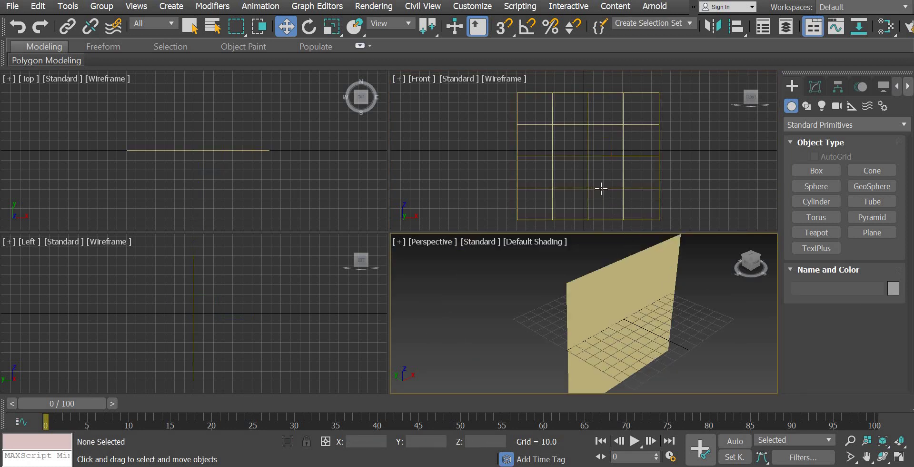
pyautogui.moveTo(596, 129); pyautogui.dragTo(594, 79)
pyautogui.moveTo(618, 352); pyautogui.dragTo(526, 380, button='middle')
pyautogui.moveTo(626, 135); pyautogui.dragTo(612, 184, button='middle')
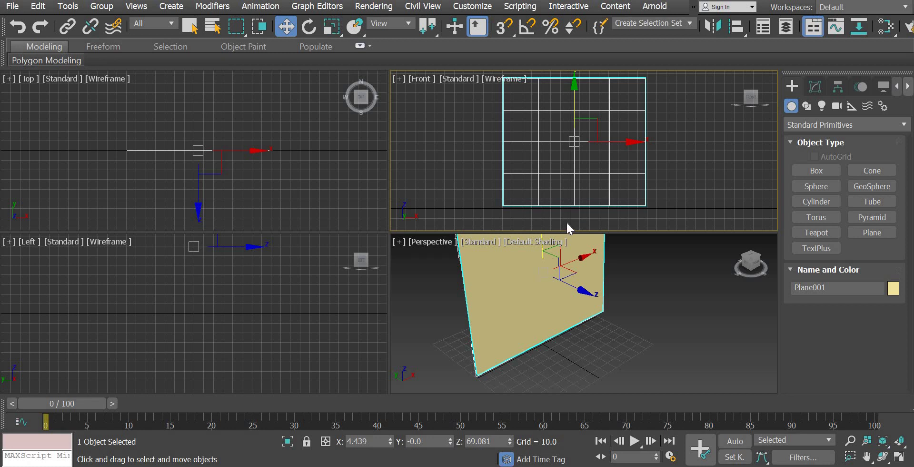
pyautogui.click(560, 363)
pyautogui.moveTo(560, 363); pyautogui.dragTo(562, 366, button='middle')
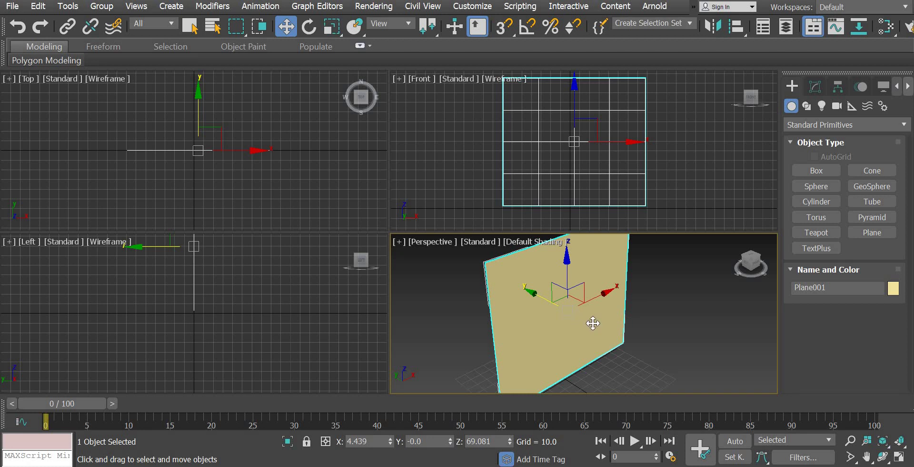
# Step: Create a Standard material in the Slate Material Editor and assign it to the selected plane
pyautogui.press('m')
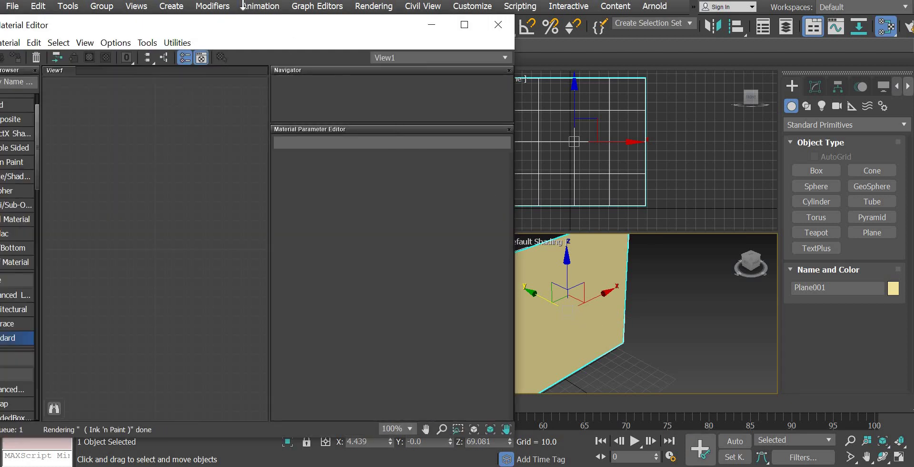
pyautogui.moveTo(228, 24); pyautogui.dragTo(381, 24)
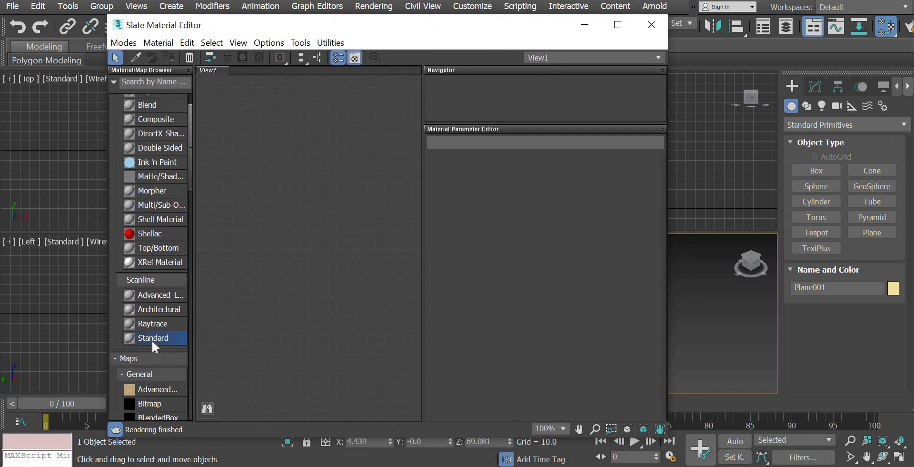
pyautogui.moveTo(325, 192); pyautogui.dragTo(314, 190)
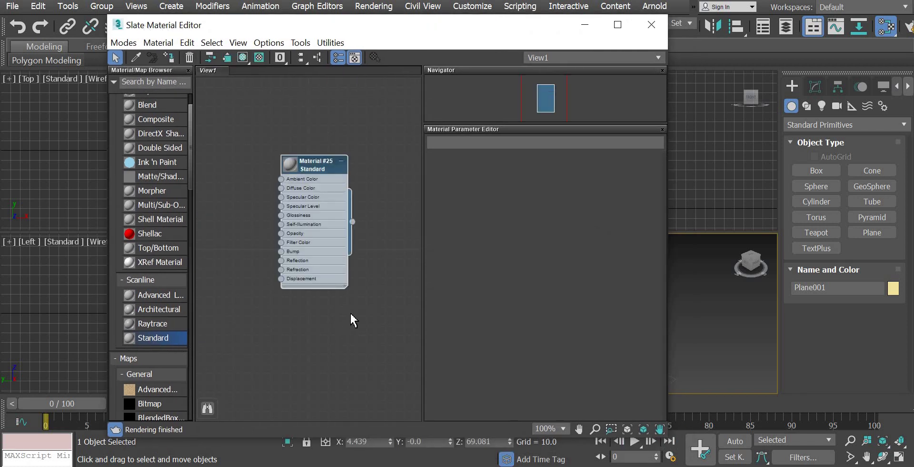
pyautogui.moveTo(313, 16); pyautogui.dragTo(75, 1)
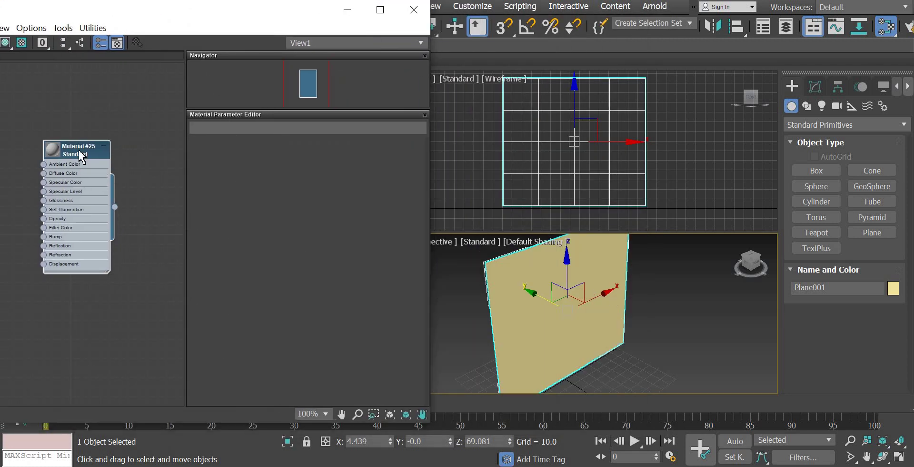
pyautogui.rightClick(78, 150)
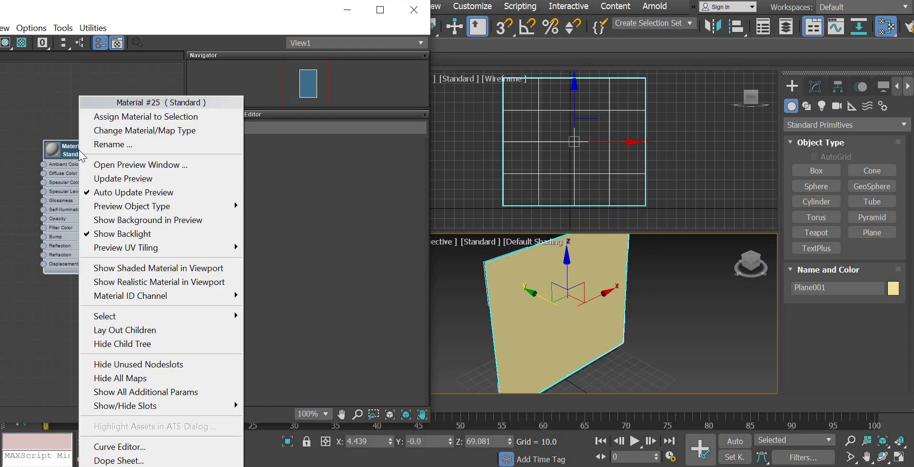
pyautogui.click(166, 125)
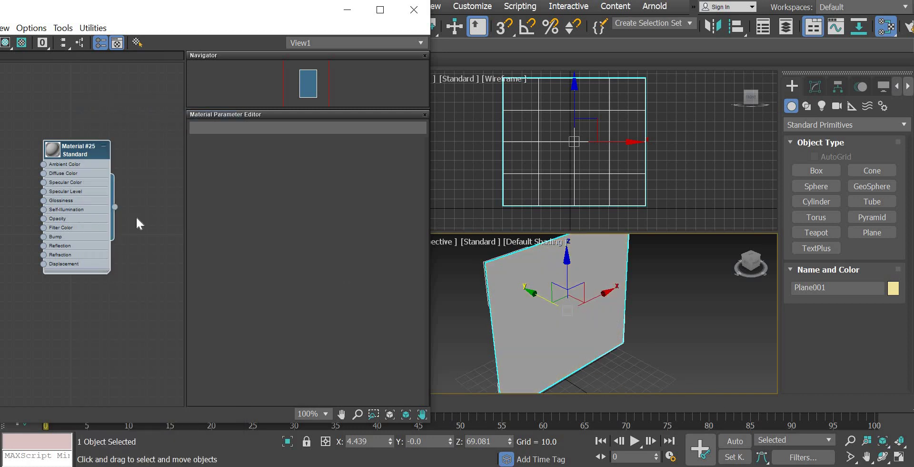
# Step: Set the Standard material's diffuse color to blue
pyautogui.doubleClick(79, 157)
pyautogui.click(270, 235)
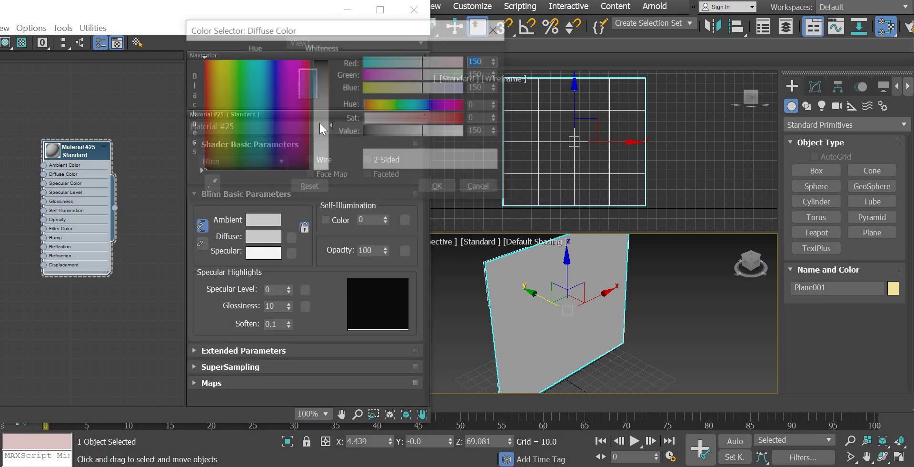
pyautogui.moveTo(261, 85); pyautogui.dragTo(221, 101)
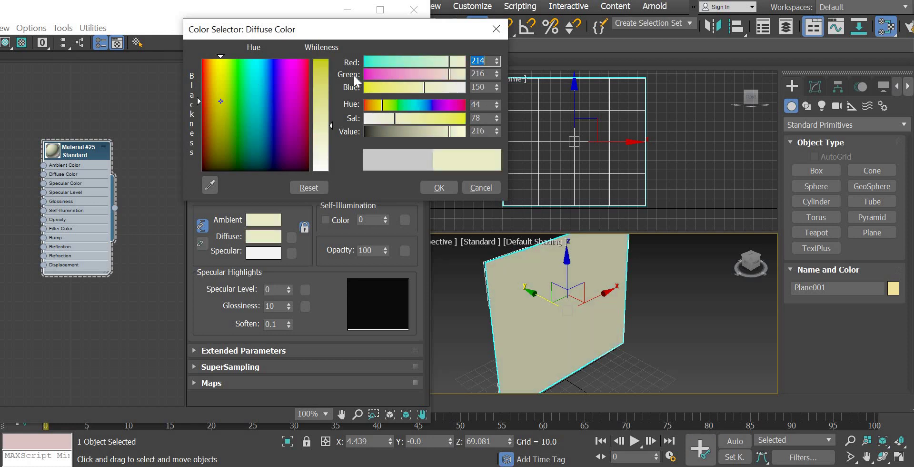
pyautogui.click(319, 69)
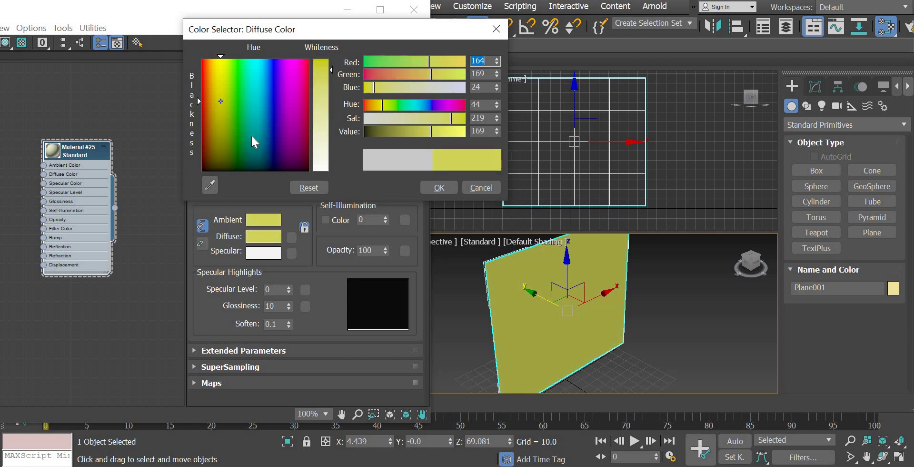
pyautogui.click(272, 78)
pyautogui.click(444, 186)
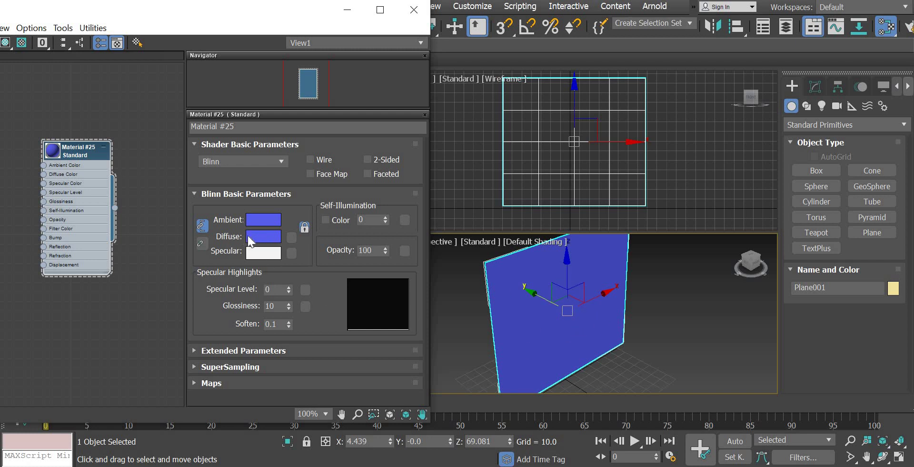
# Step: Add a Bitmap map to the material's diffuse color using the glass.jpg image from the 3ds folder
pyautogui.click(292, 237)
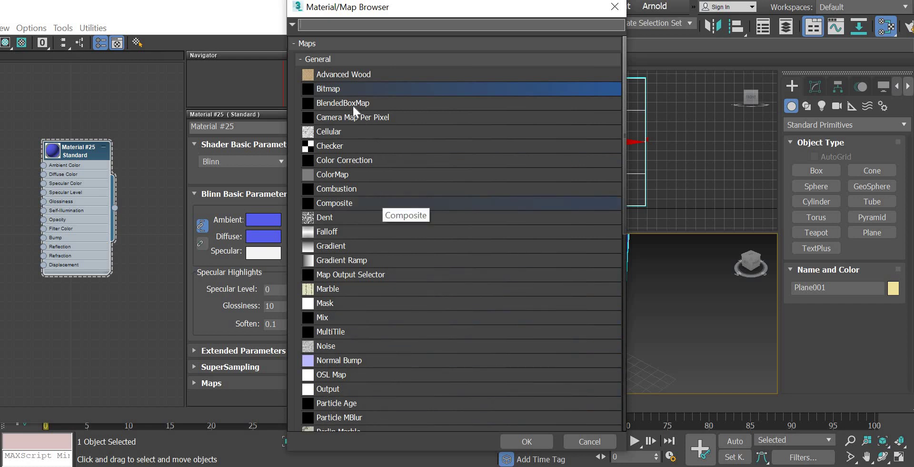
pyautogui.doubleClick(329, 89)
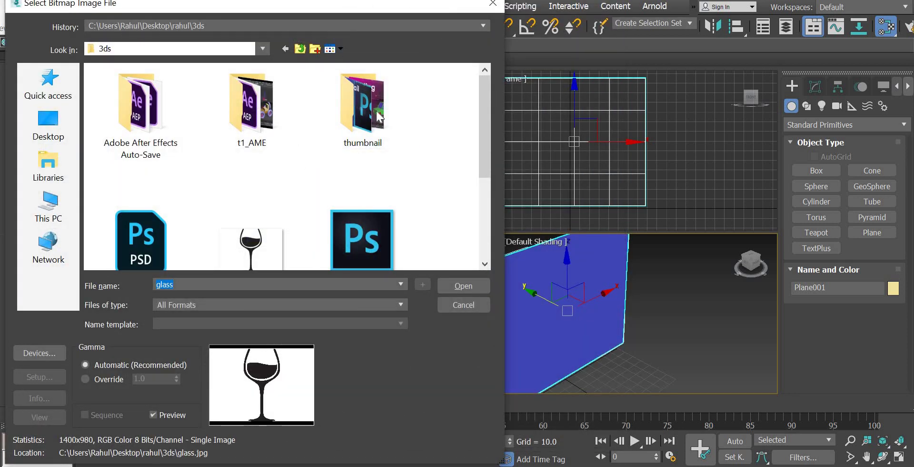
pyautogui.scroll(-1, 352, 179)
pyautogui.click(245, 206)
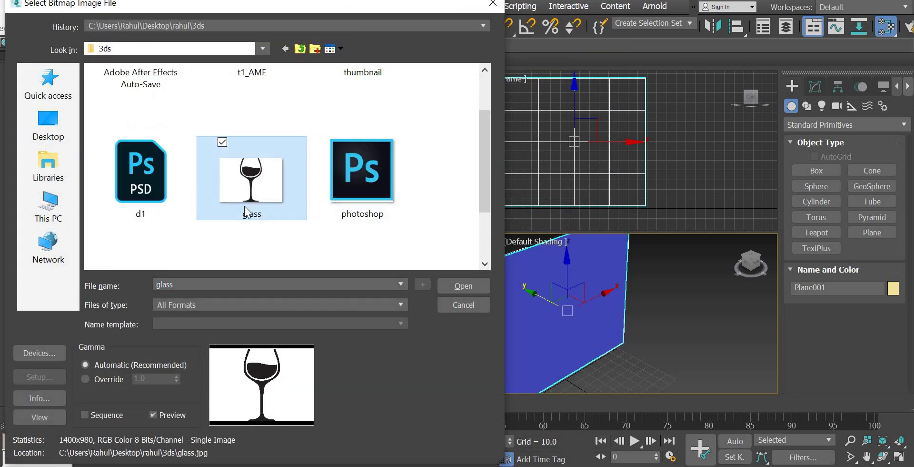
pyautogui.click(464, 286)
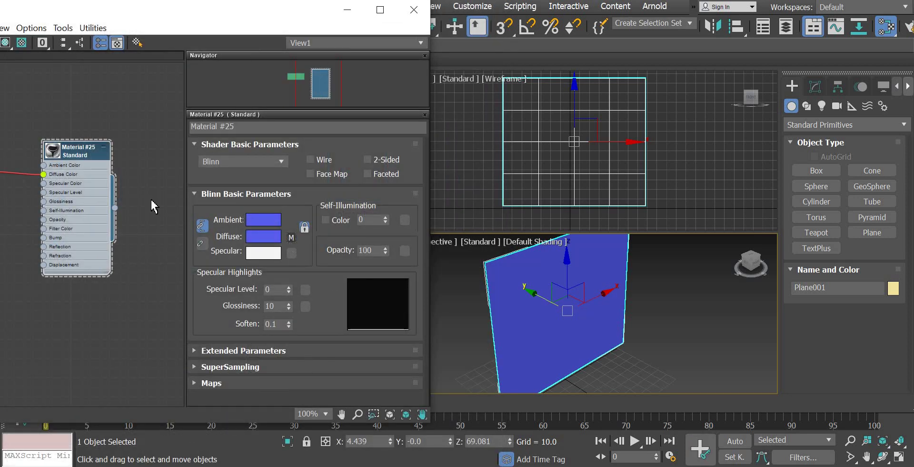
# Step: Enlarge the material node's preview and enable Show Shaded Material in Viewport for it
pyautogui.doubleClick(54, 152)
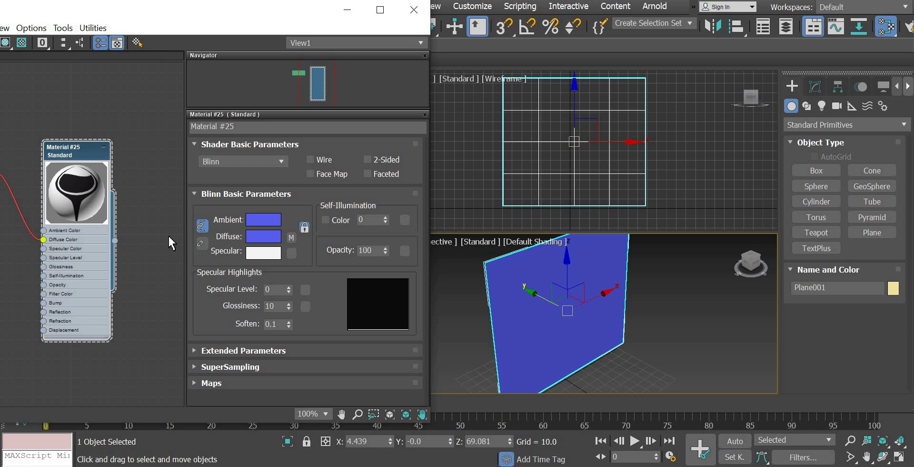
pyautogui.rightClick(73, 154)
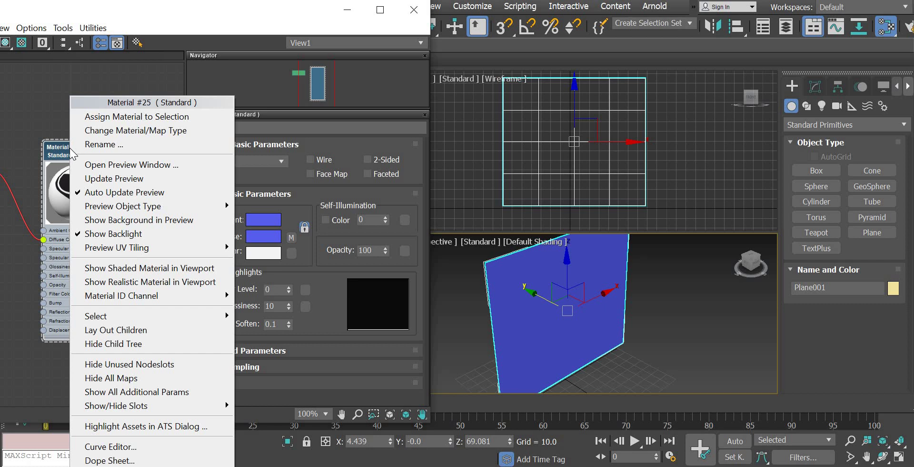
pyautogui.click(64, 148)
pyautogui.rightClick(65, 149)
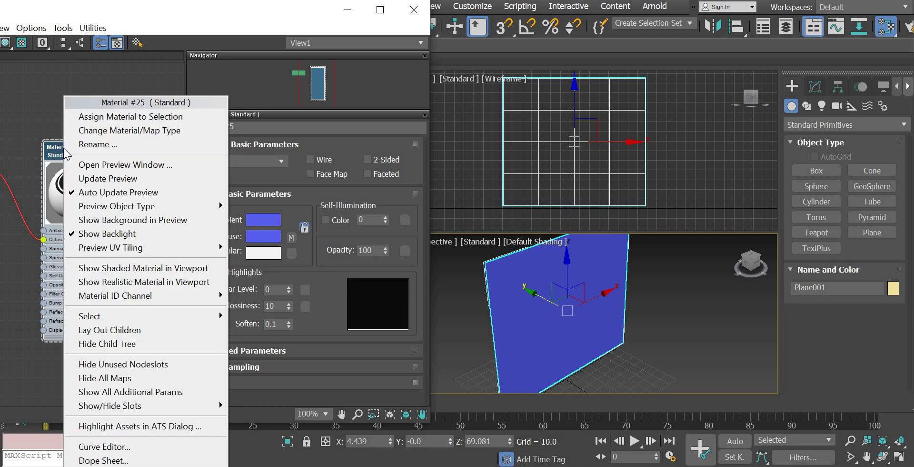
pyautogui.click(138, 268)
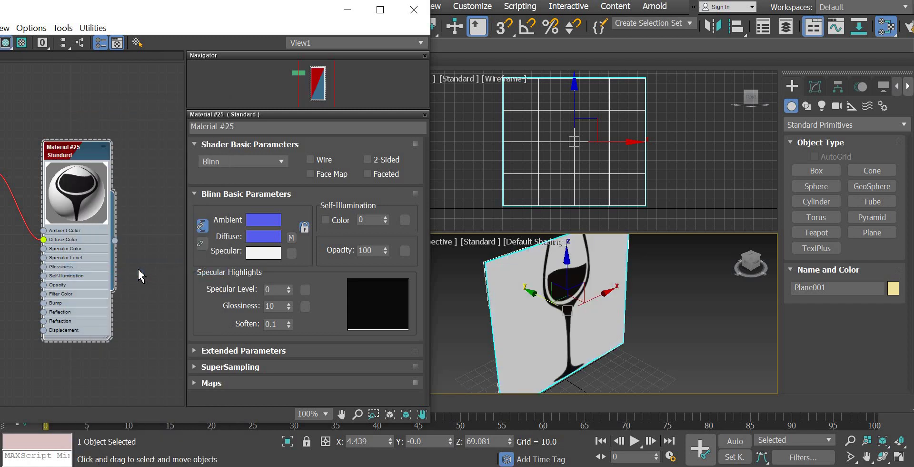
# Step: Enable Show Realistic Material in Viewport for the material, and close the material editor with the plane deselected
pyautogui.rightClick(75, 156)
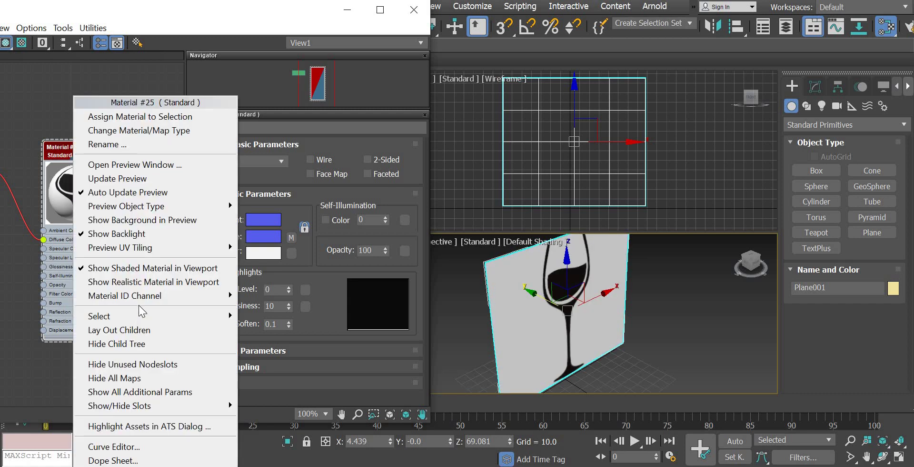
pyautogui.click(143, 283)
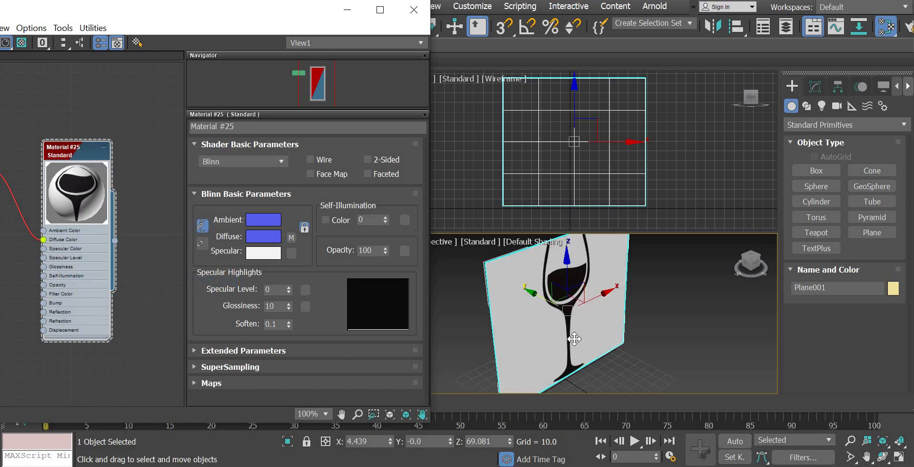
pyautogui.click(414, 10)
pyautogui.click(656, 331)
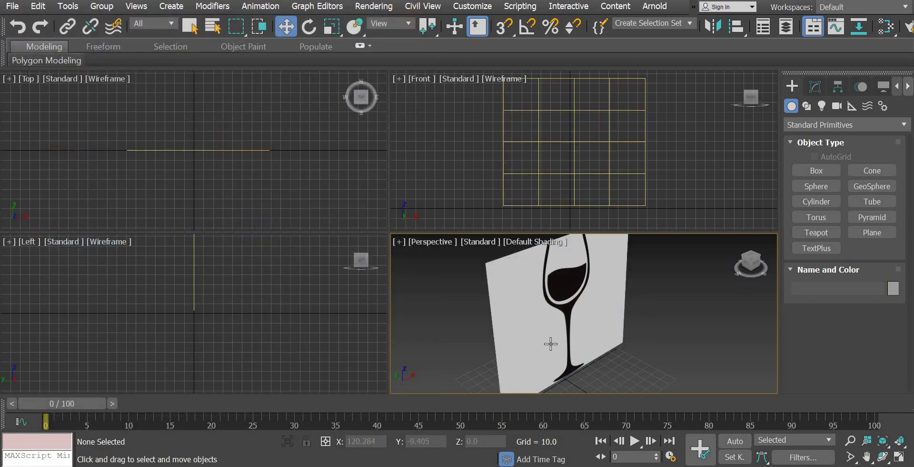
# Step: Make the wine glass image material 2-Sided and close the material editor
pyautogui.keyDown('alt'); pyautogui.moveTo(631, 345); pyautogui.dragTo(668, 303, button='middle'); pyautogui.keyUp('alt')
pyautogui.moveTo(672, 319); pyautogui.dragTo(680, 354, button='middle')
pyautogui.keyDown('alt'); pyautogui.moveTo(555, 357); pyautogui.dragTo(527, 341, button='middle'); pyautogui.keyUp('alt')
pyautogui.press('m')
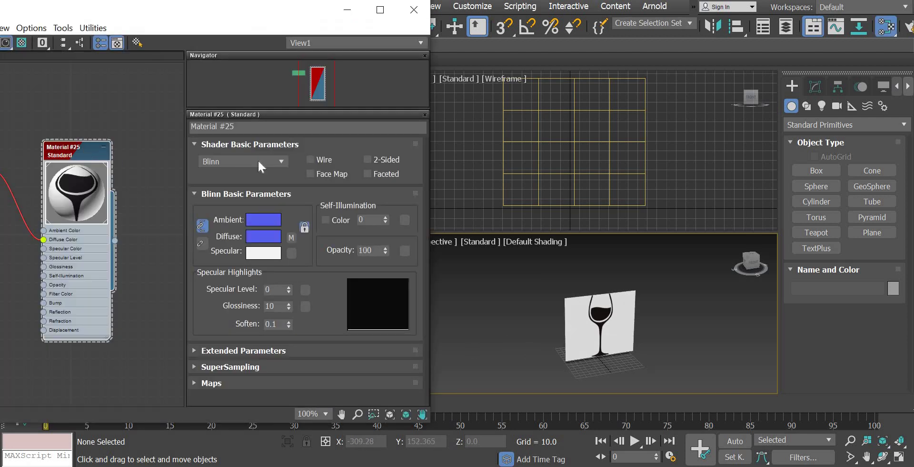
pyautogui.click(369, 159)
pyautogui.keyDown('alt'); pyautogui.moveTo(635, 359); pyautogui.dragTo(666, 355, button='middle'); pyautogui.keyUp('alt')
pyautogui.click(414, 11)
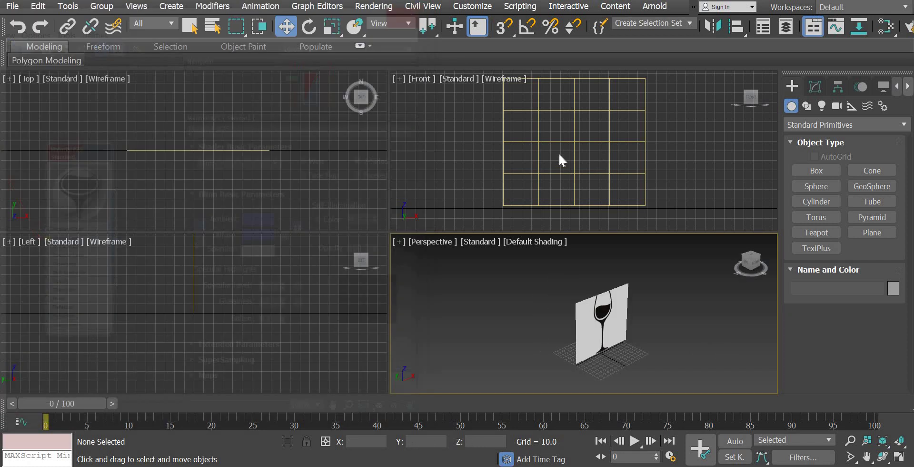
# Step: Switch the Front viewport from wireframe to Default Shading to display the wine glass image
pyautogui.click(513, 77)
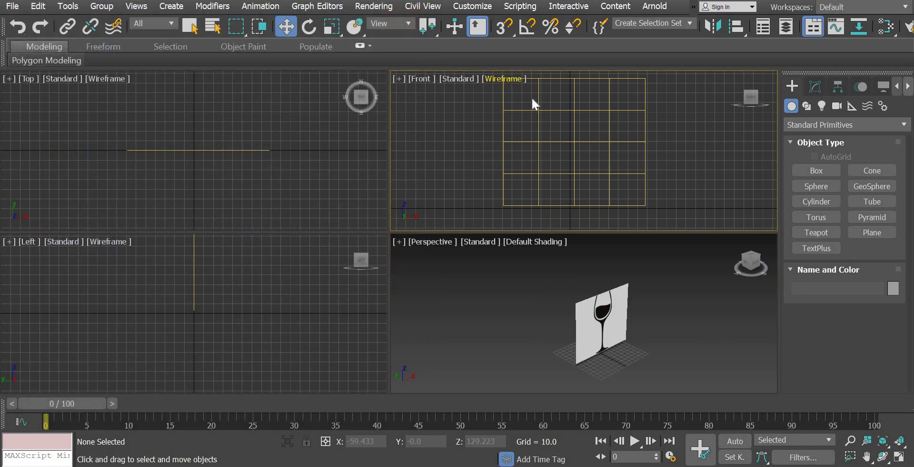
pyautogui.click(563, 91)
pyautogui.moveTo(585, 165); pyautogui.dragTo(571, 190, button='middle')
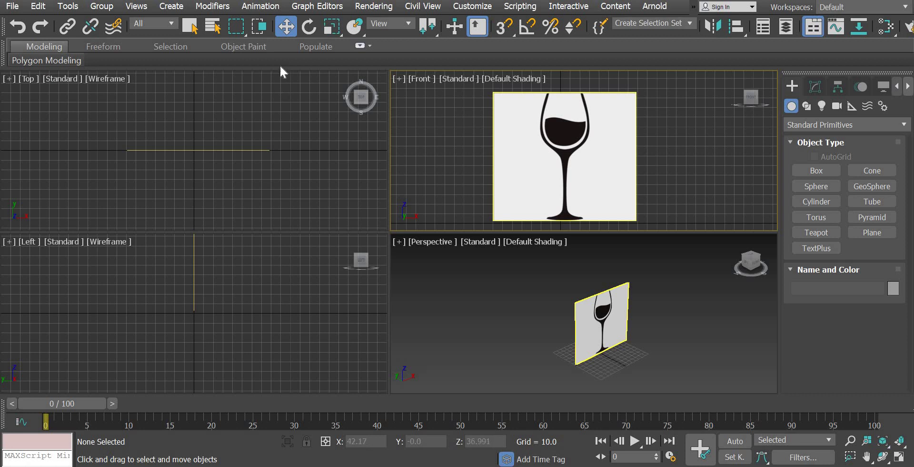
# Step: Move the reference plane back along the world Y axis to about Y 39 in the Top view
pyautogui.click(504, 169)
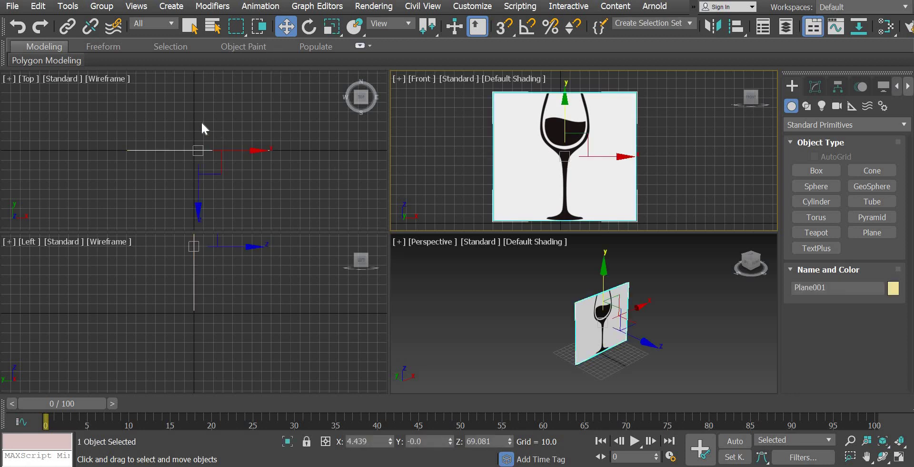
pyautogui.rightClick(202, 115)
pyautogui.moveTo(198, 109); pyautogui.dragTo(198, 71)
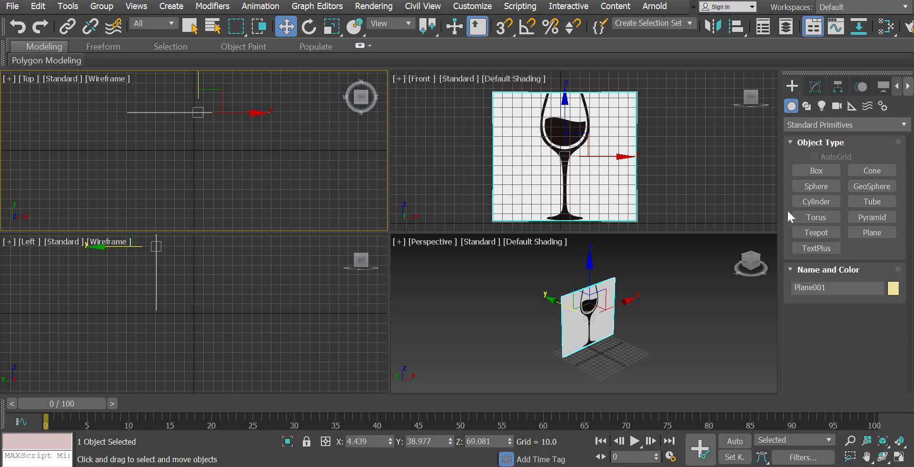
pyautogui.click(649, 184)
pyautogui.click(601, 177)
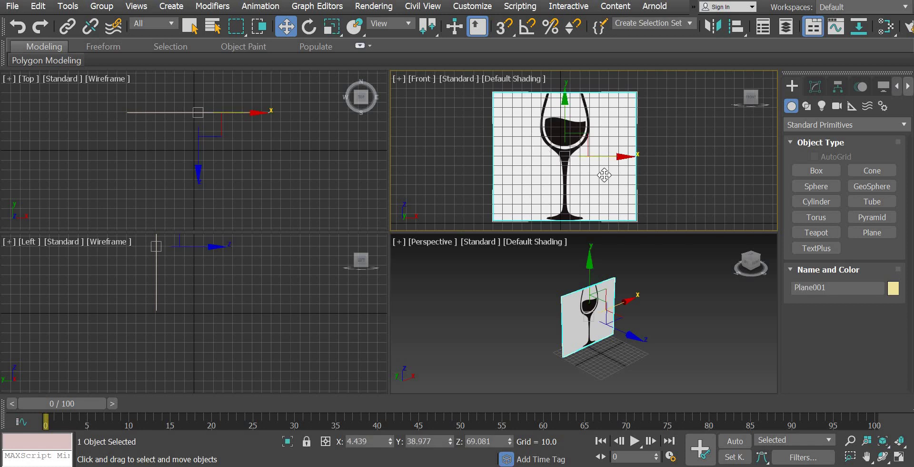
# Step: Freeze the reference plane through its object properties, with Show Frozen in Gray disabled
pyautogui.click(712, 200)
pyautogui.click(604, 177)
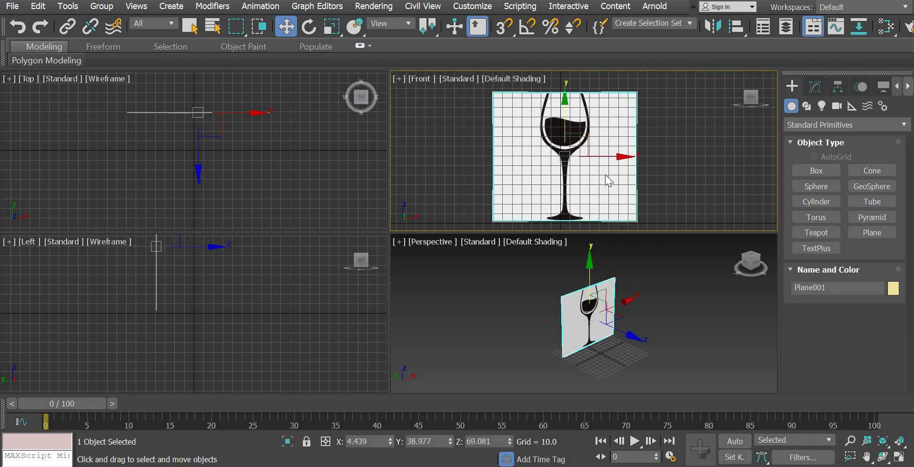
pyautogui.rightClick(605, 178)
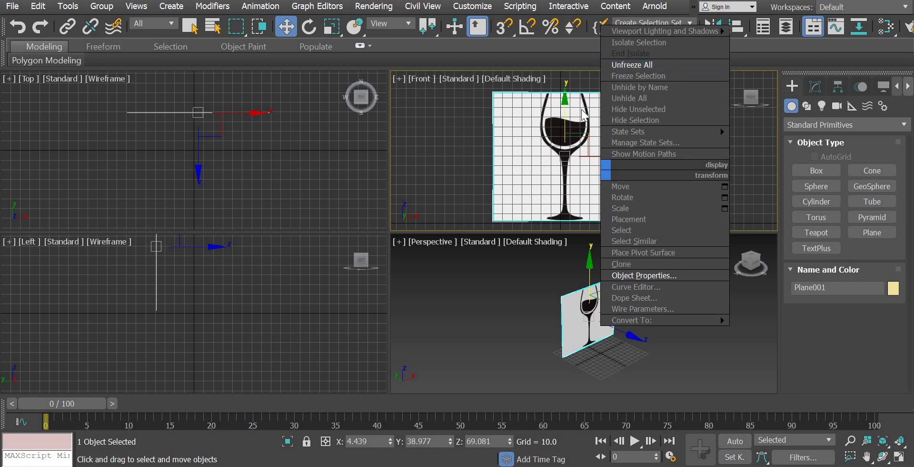
pyautogui.click(655, 275)
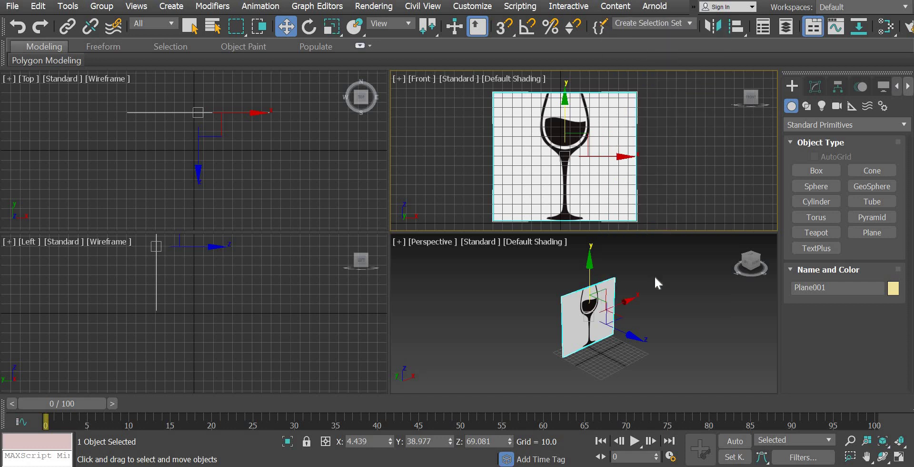
pyautogui.moveTo(473, 8); pyautogui.dragTo(285, 6)
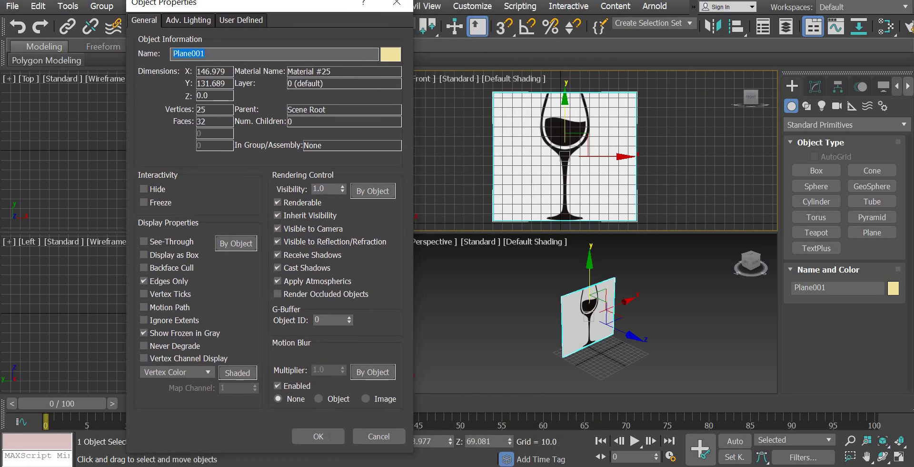
pyautogui.click(144, 201)
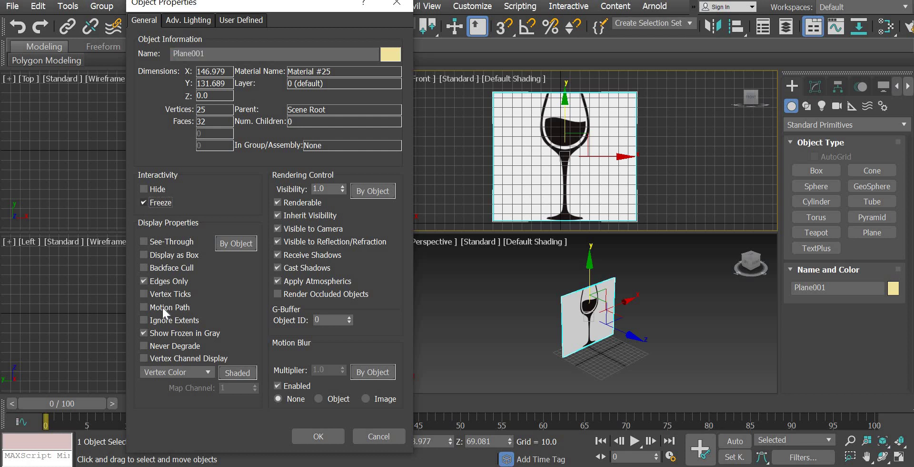
pyautogui.click(158, 333)
pyautogui.click(318, 437)
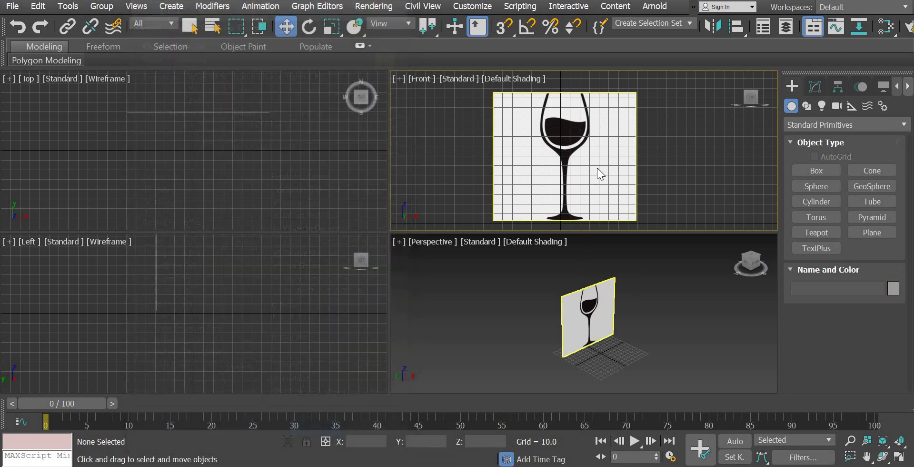
# Step: Hide the grid in the Front viewport and maximize that viewport around the wine glass image
pyautogui.moveTo(514, 204); pyautogui.dragTo(640, 139)
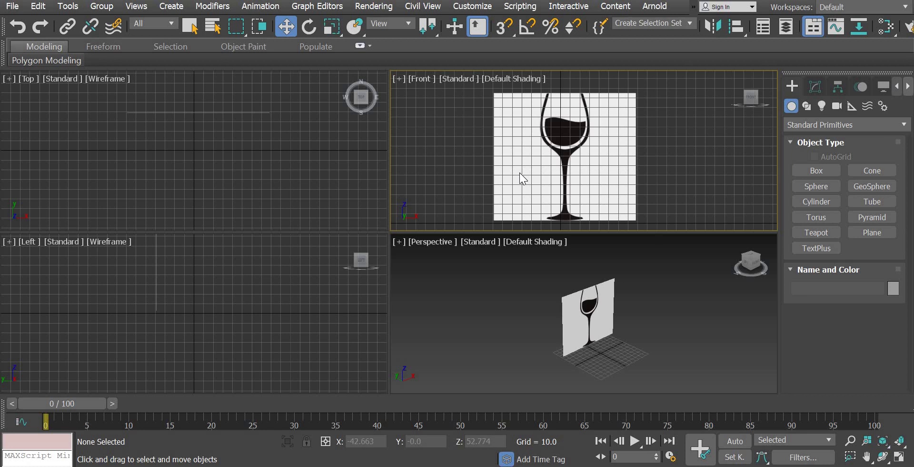
pyautogui.press('g')
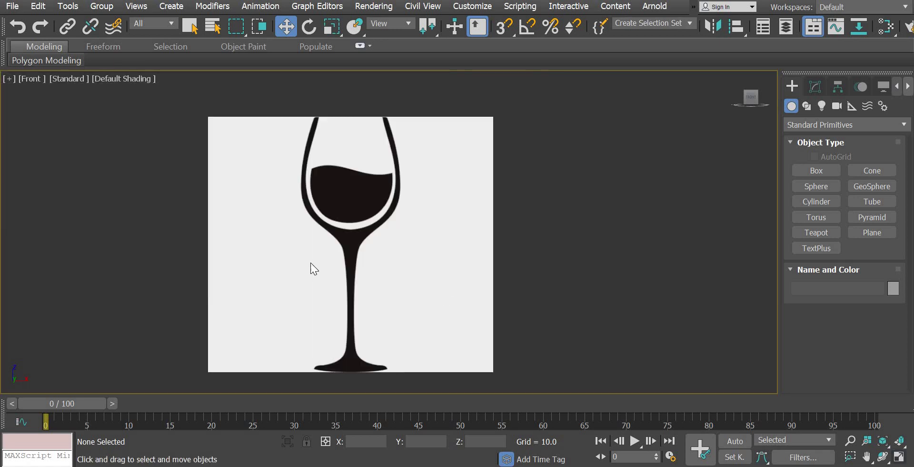
pyautogui.hotkey('alt', 'w')
pyautogui.moveTo(399, 257); pyautogui.dragTo(447, 248, button='middle')
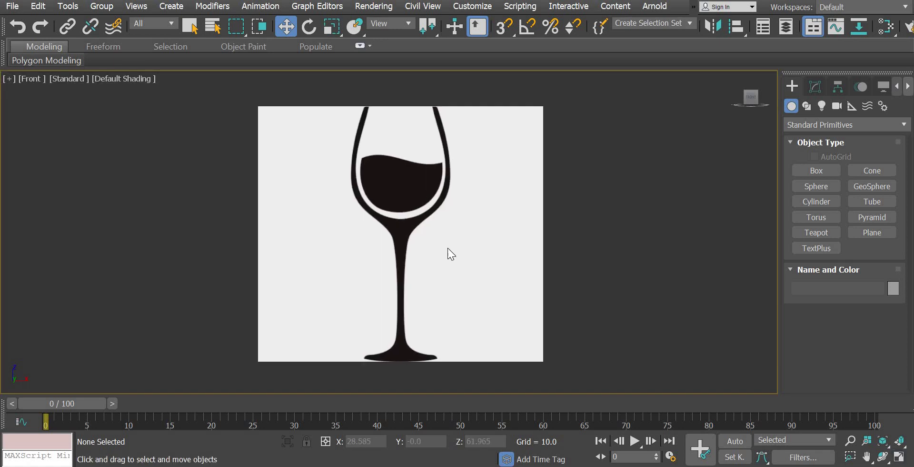
# Step: Draw an open five-vertex Line spline along the right outer profile of the glass, from rim through bowl and stem to the base edge
pyautogui.click(808, 106)
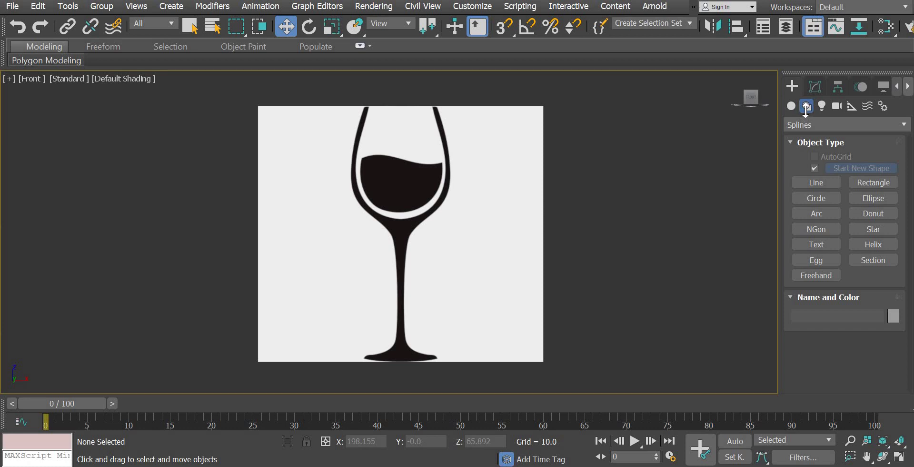
pyautogui.click(818, 186)
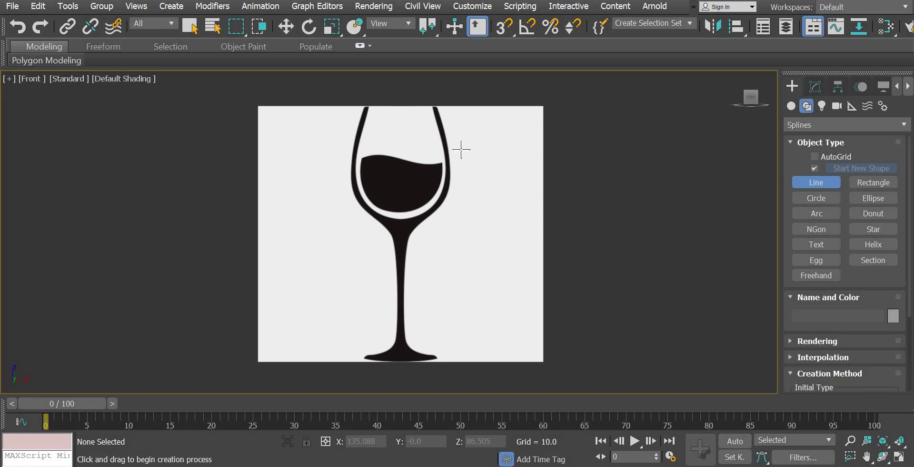
pyautogui.click(437, 105)
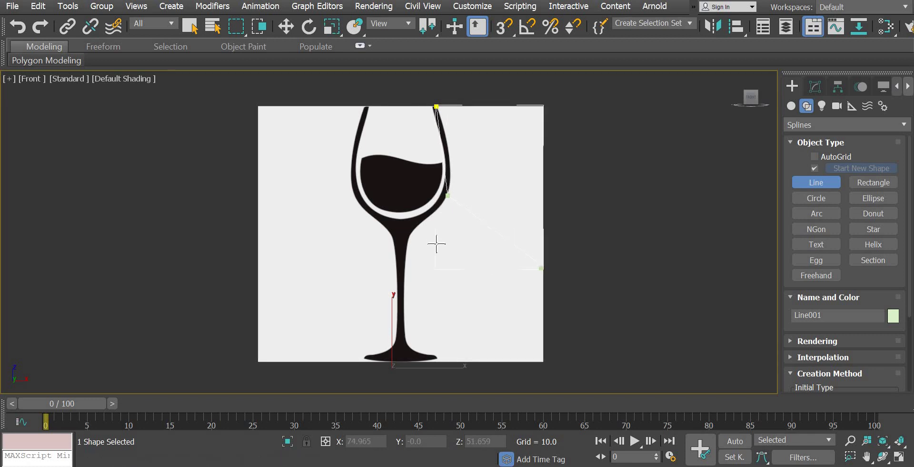
pyautogui.moveTo(441, 246); pyautogui.dragTo(412, 232)
pyautogui.click(411, 233)
pyautogui.click(519, 323)
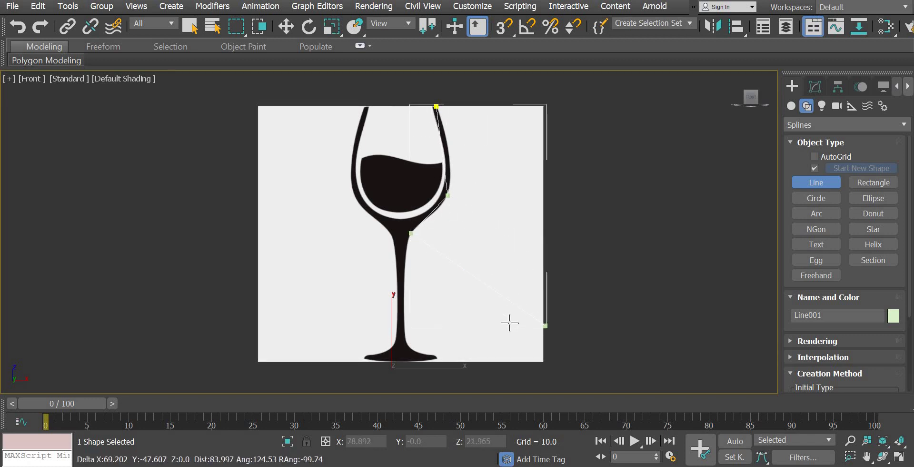
pyautogui.click(407, 344)
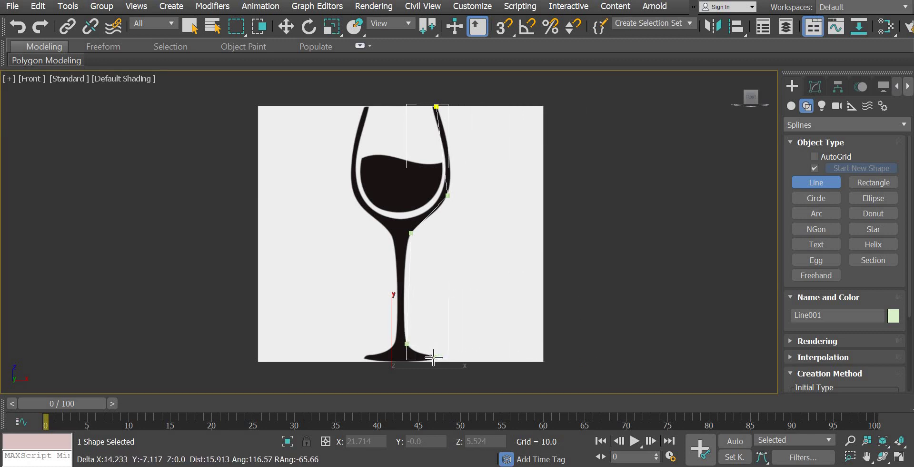
pyautogui.moveTo(433, 356); pyautogui.dragTo(434, 357)
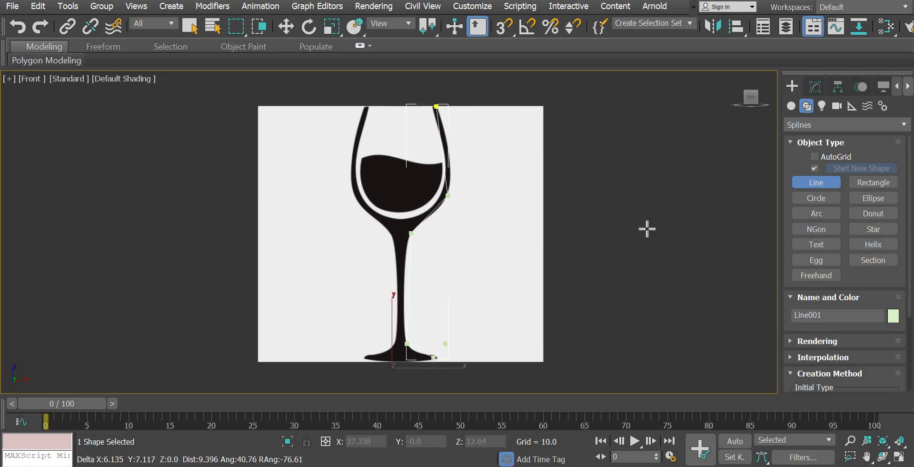
pyautogui.rightClick(674, 194)
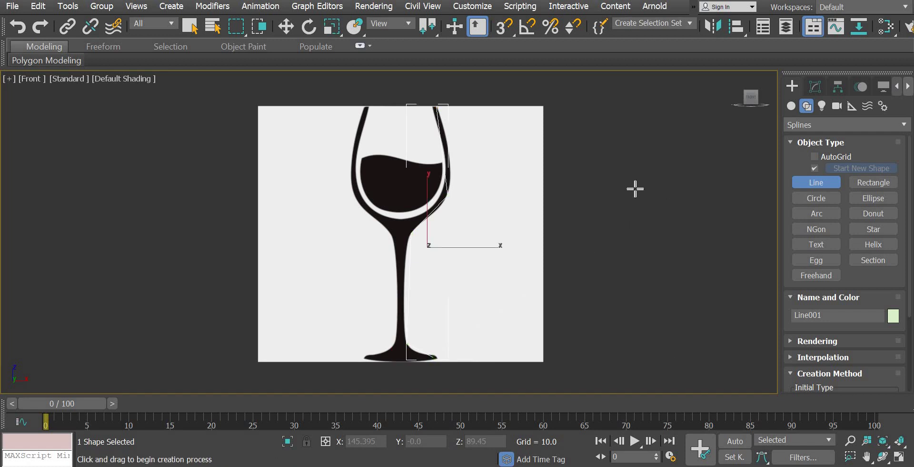
pyautogui.click(285, 26)
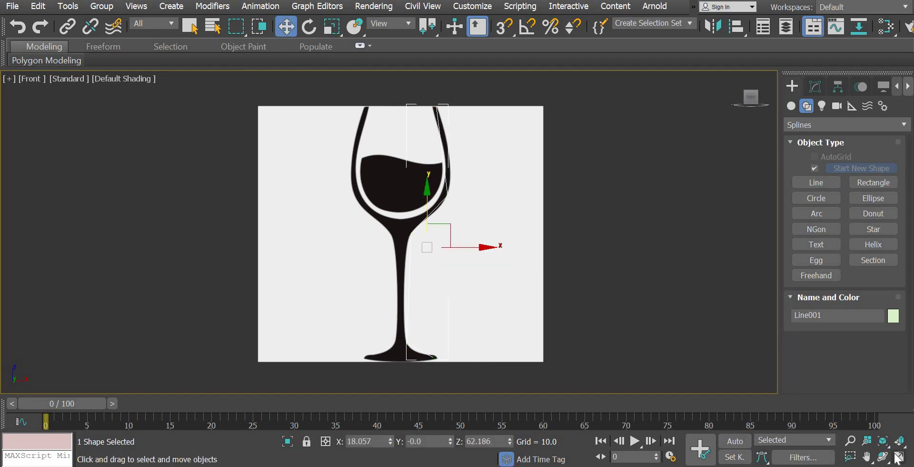
# Step: Restore the four-viewport layout and select the profile line in the Perspective view
pyautogui.click(899, 457)
pyautogui.click(629, 348)
pyautogui.scroll(4, 629, 348)
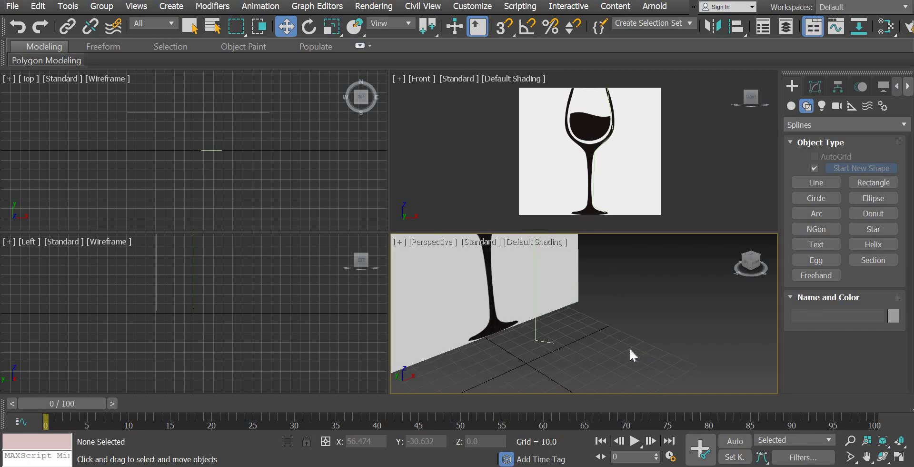
pyautogui.keyDown('alt'); pyautogui.moveTo(629, 348); pyautogui.dragTo(487, 328, button='middle'); pyautogui.keyUp('alt')
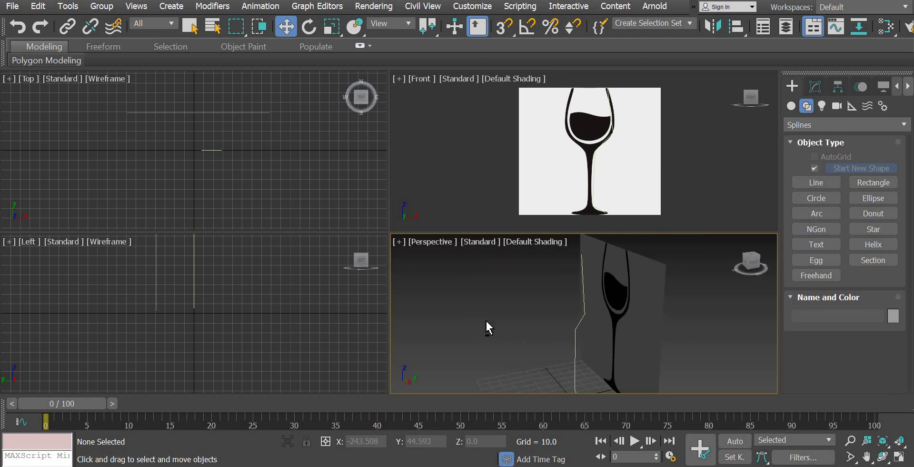
pyautogui.keyDown('alt'); pyautogui.moveTo(586, 343); pyautogui.dragTo(585, 377, button='middle'); pyautogui.keyUp('alt')
pyautogui.rightClick(591, 365)
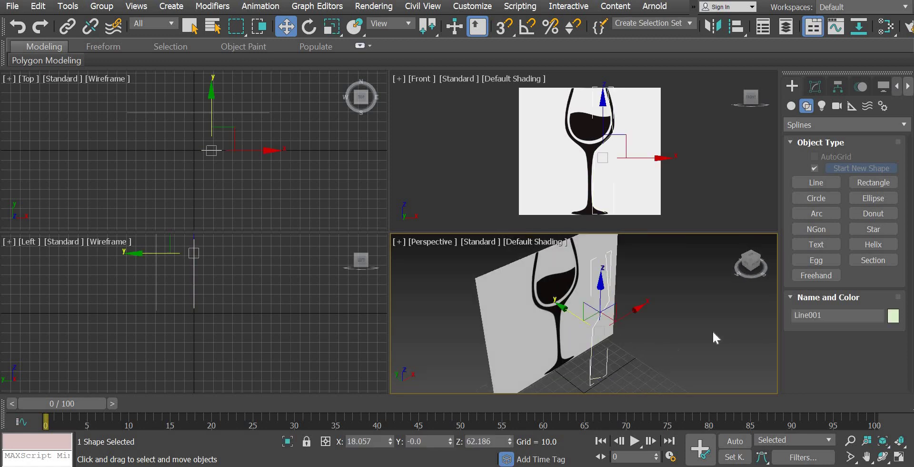
# Step: Turn on Enable In Viewport in the profile line's rendering settings and deselect the line
pyautogui.click(815, 86)
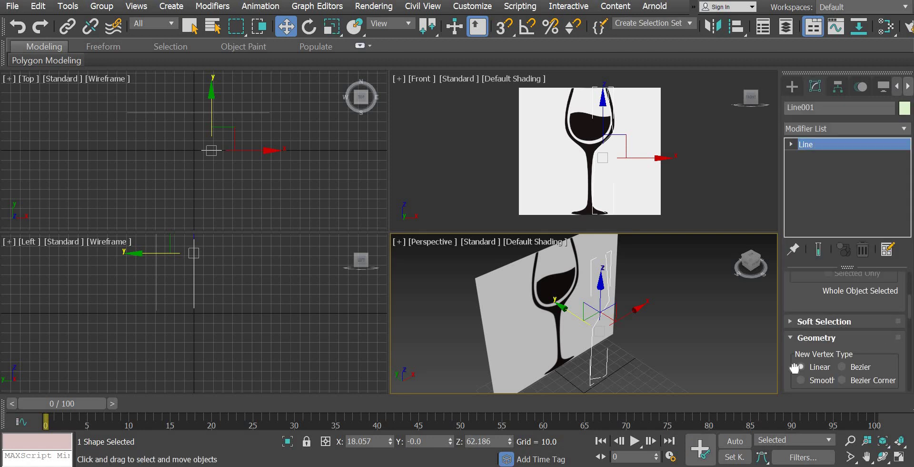
pyautogui.scroll(5, 810, 353)
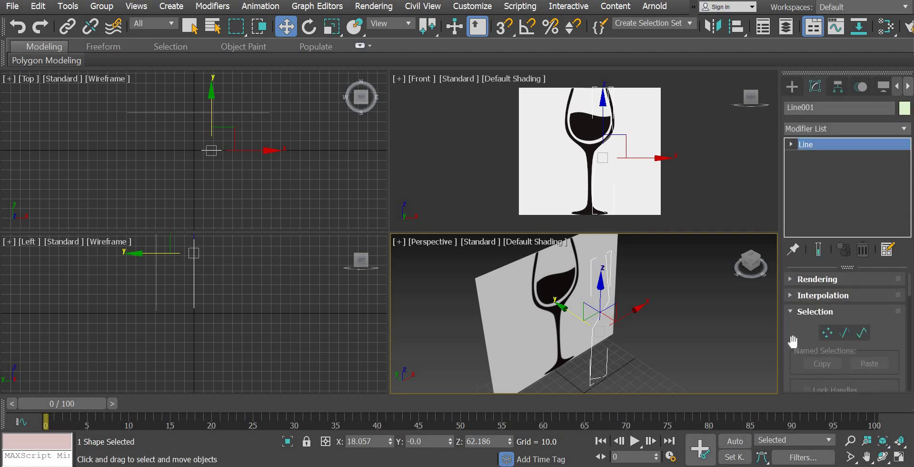
pyautogui.scroll(1, 793, 341)
pyautogui.click(791, 279)
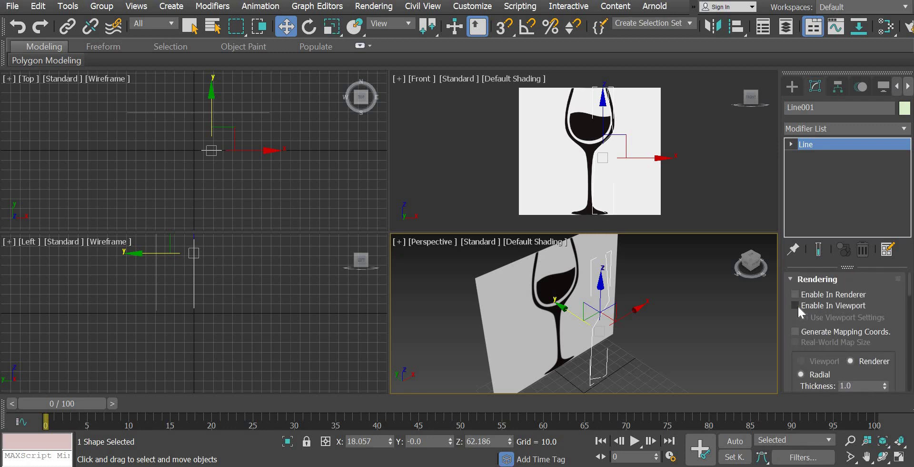
pyautogui.click(798, 306)
pyautogui.click(646, 347)
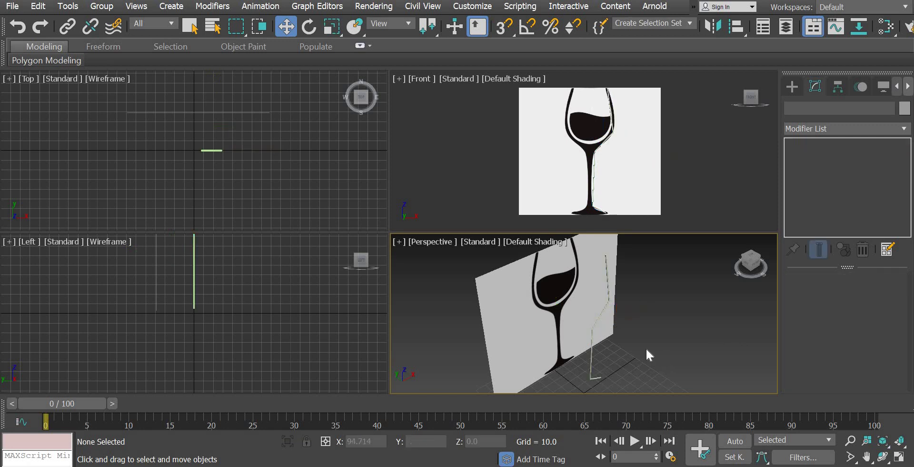
# Step: Change the profile line's object color to dark red and deselect it
pyautogui.keyDown('alt'); pyautogui.moveTo(630, 353); pyautogui.dragTo(589, 362, button='middle'); pyautogui.keyUp('alt')
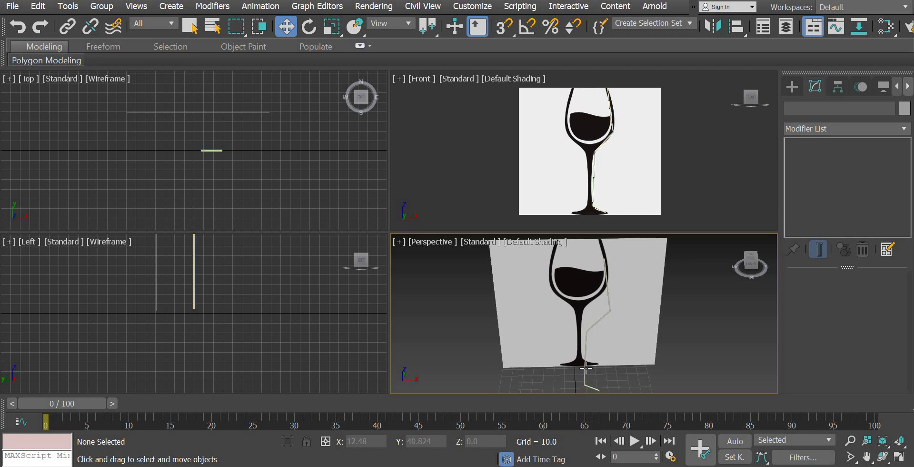
pyautogui.click(588, 368)
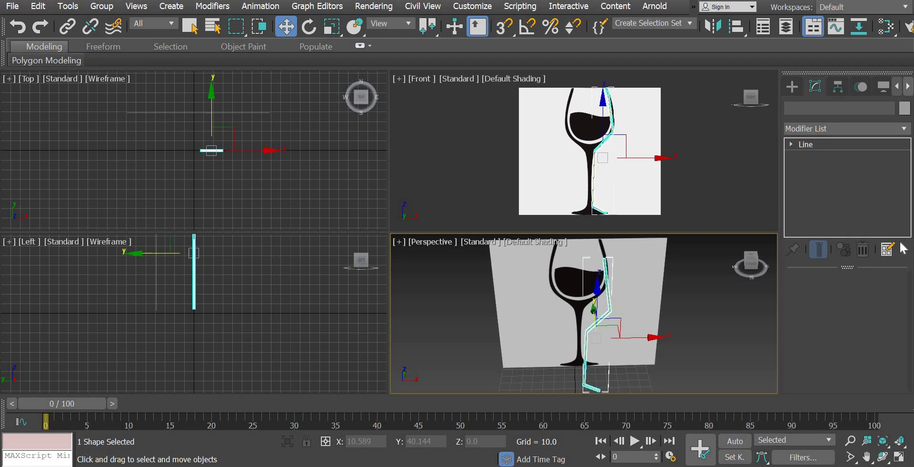
pyautogui.click(906, 110)
pyautogui.click(61, 192)
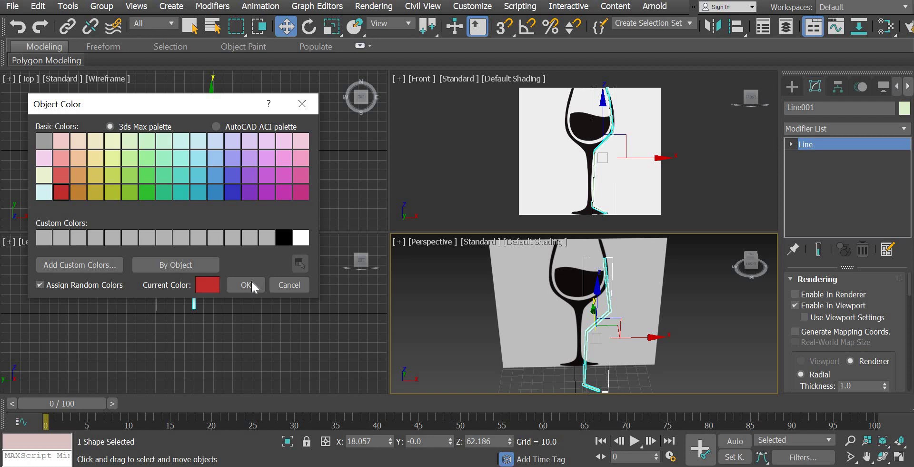
pyautogui.click(246, 284)
pyautogui.click(656, 173)
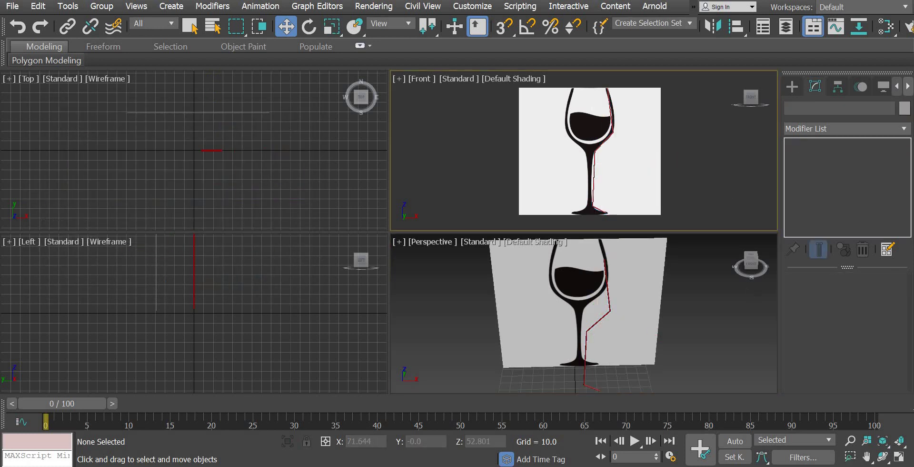
# Step: Maximize the Front view, select the profile line and switch to its Vertex sub-object level
pyautogui.moveTo(651, 180); pyautogui.dragTo(654, 200, button='middle')
pyautogui.click(899, 457)
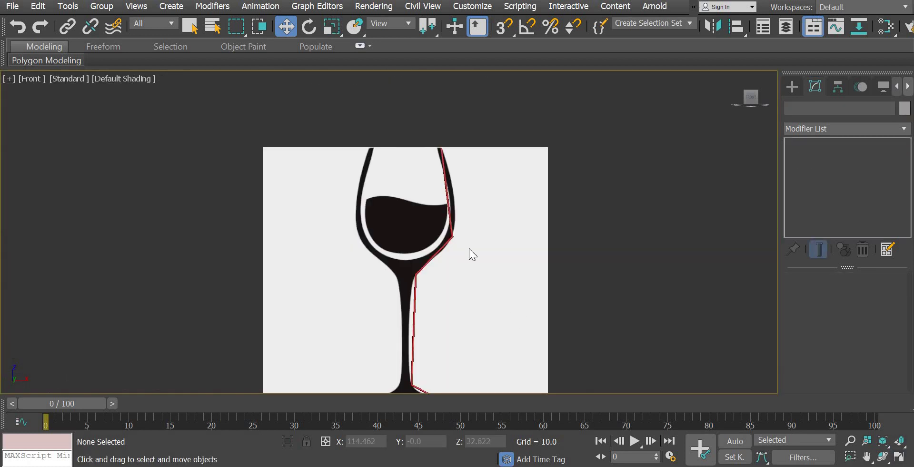
pyautogui.scroll(5, 481, 335)
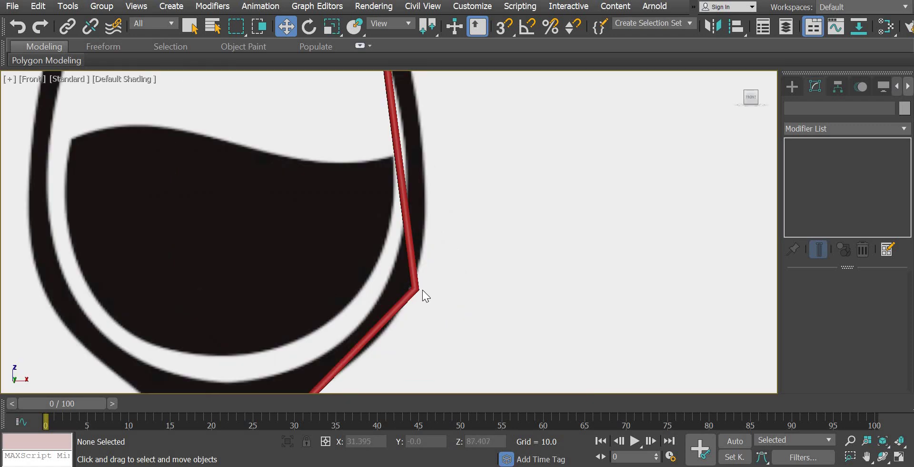
pyautogui.click(419, 290)
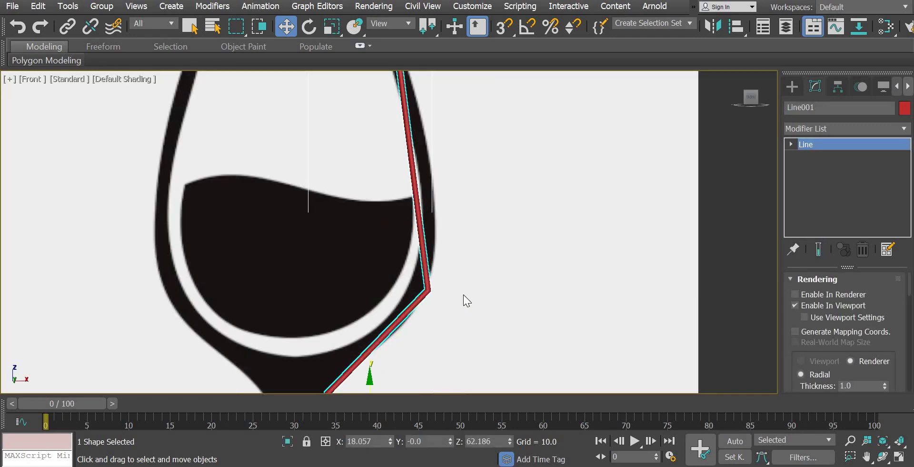
pyautogui.scroll(-3, 464, 294)
pyautogui.moveTo(464, 294); pyautogui.dragTo(478, 246, button='middle')
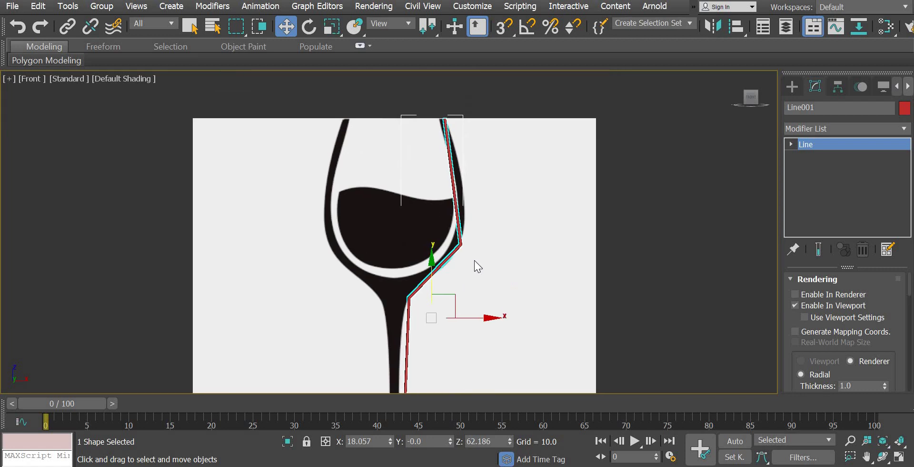
pyautogui.click(791, 144)
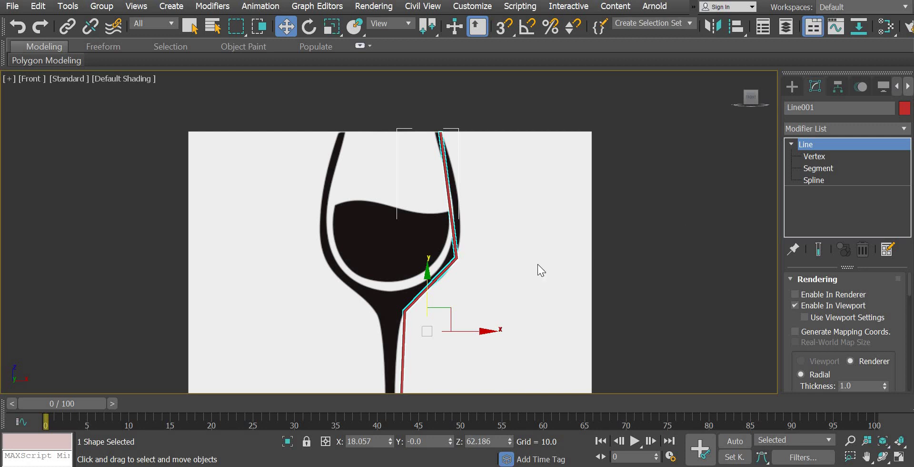
pyautogui.press('1')
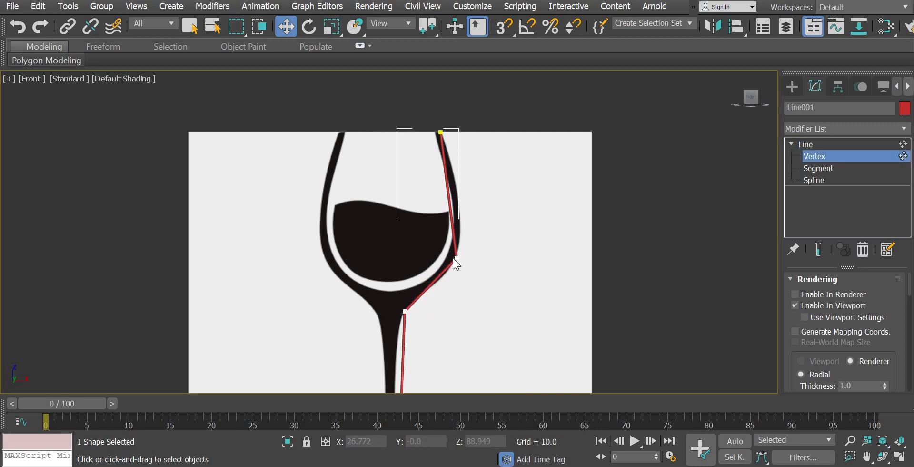
# Step: Convert the vertex at the bowl's widest part to Smooth and move it to about X 30, Z 94
pyautogui.click(457, 257)
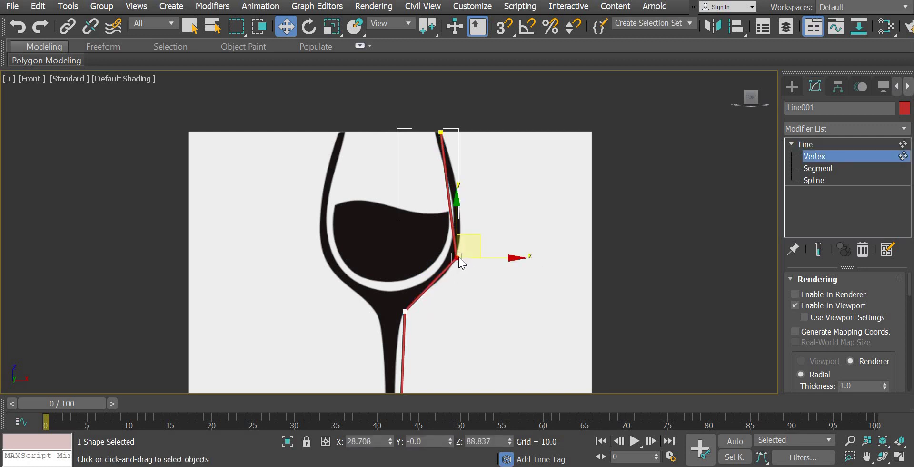
pyautogui.rightClick(459, 256)
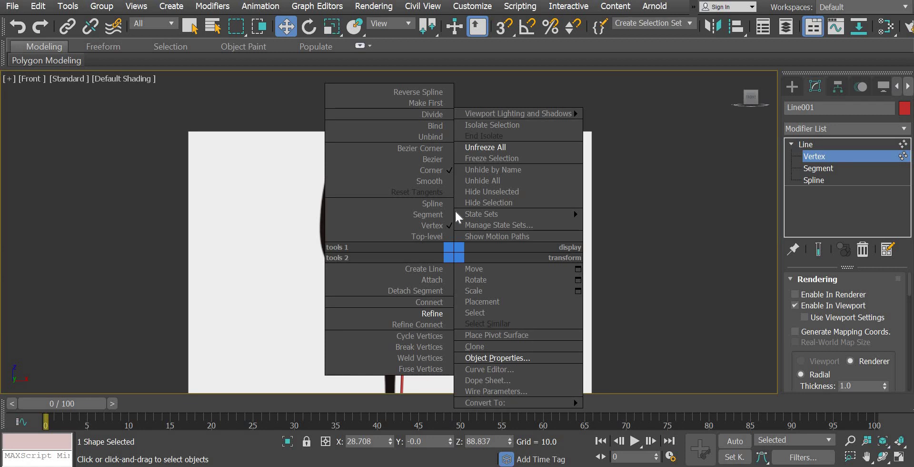
pyautogui.click(437, 184)
pyautogui.moveTo(478, 240); pyautogui.dragTo(482, 225)
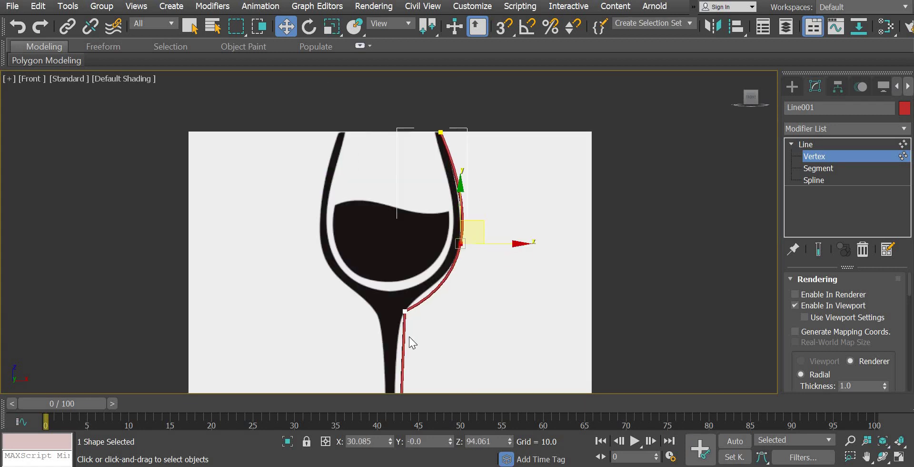
# Step: Convert the vertex where the bowl meets the stem to Smooth
pyautogui.click(405, 312)
pyautogui.rightClick(406, 311)
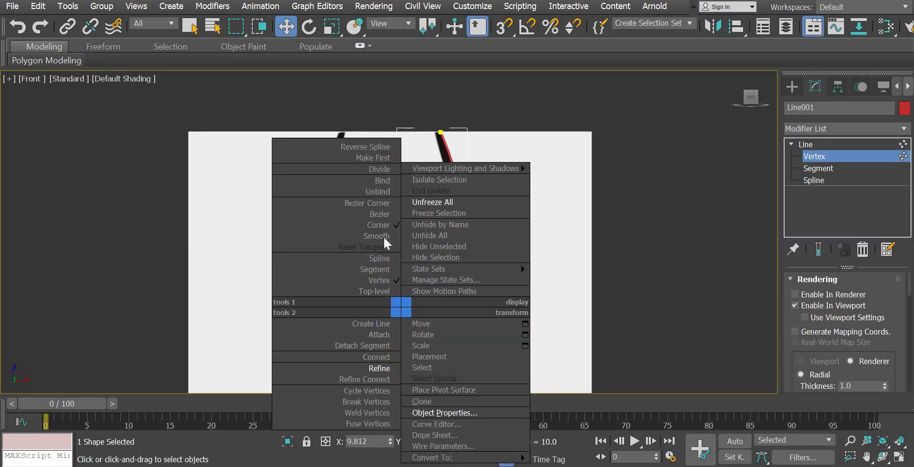
pyautogui.click(387, 238)
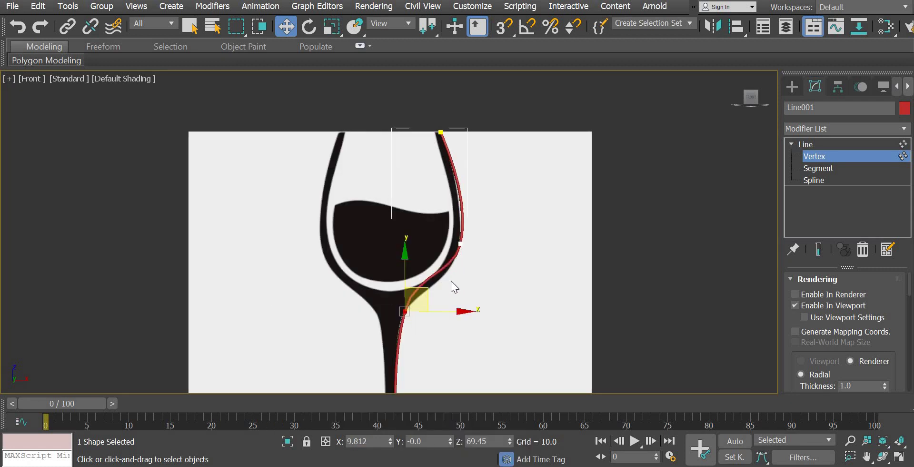
# Step: Convert the vertex at the lower end of the stem to Smooth and deselect it
pyautogui.moveTo(437, 181); pyautogui.dragTo(373, 300, button='middle')
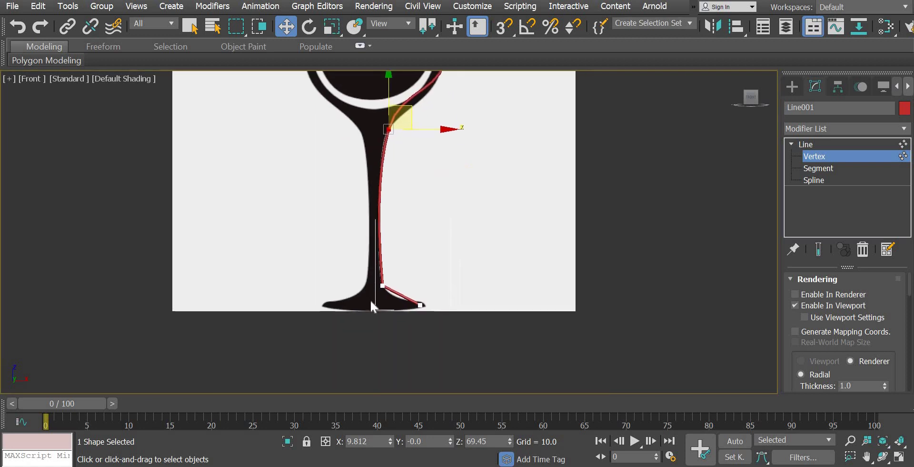
pyautogui.click(383, 283)
pyautogui.rightClick(382, 283)
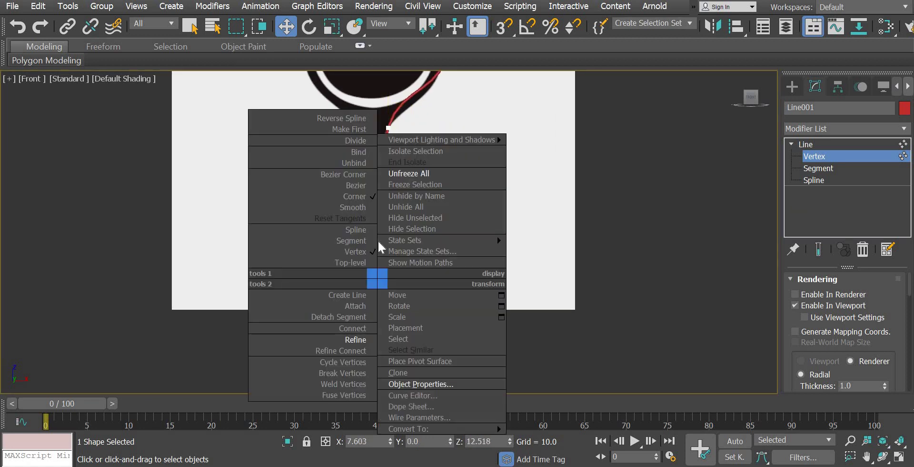
pyautogui.click(358, 208)
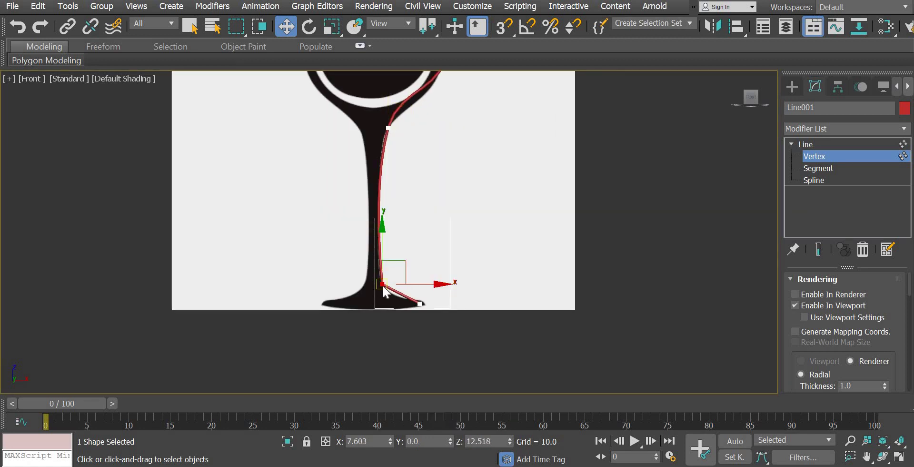
pyautogui.rightClick(367, 262)
pyautogui.click(357, 213)
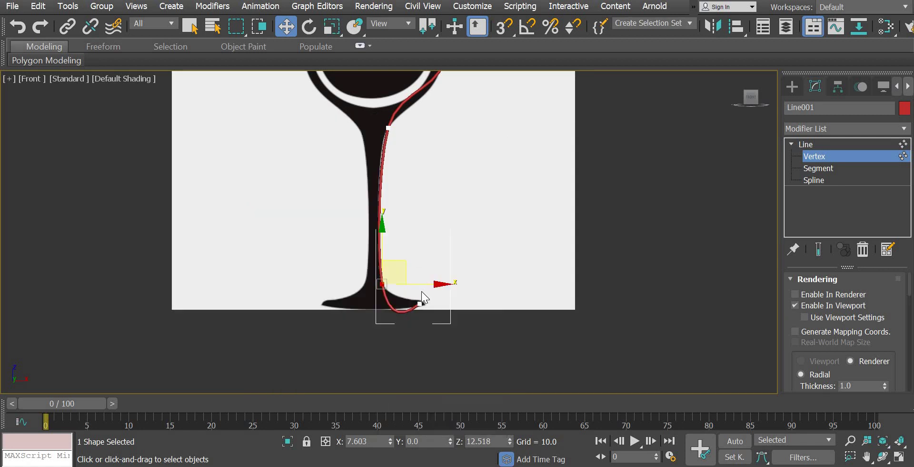
pyautogui.click(506, 234)
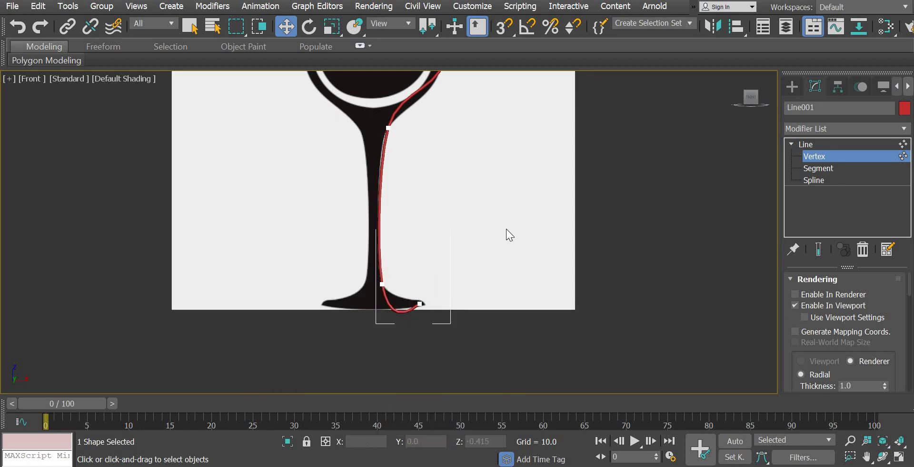
# Step: Move the bowl vertex to about X 29.6, Z 94.4 and the vertex below the bowl to about X 7.2, Z 64.1
pyautogui.moveTo(492, 234); pyautogui.dragTo(494, 370, button='middle')
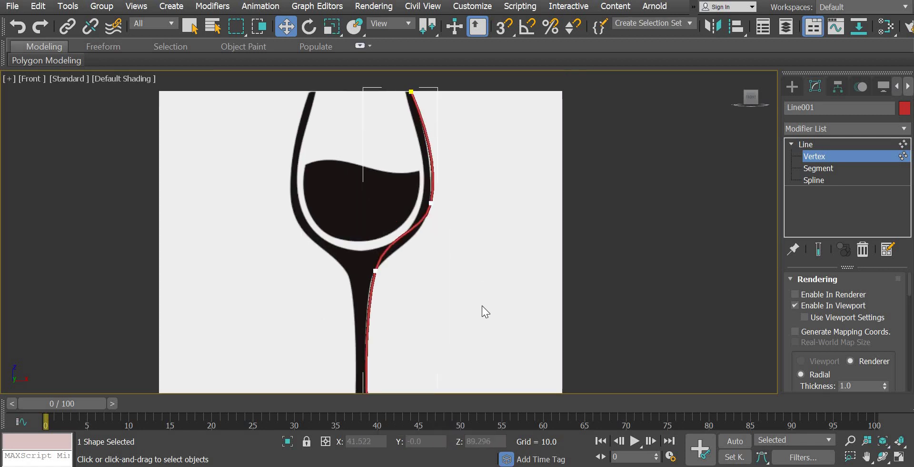
pyautogui.scroll(5, 482, 304)
pyautogui.moveTo(419, 259)
pyautogui.mouseDown()
pyautogui.moveTo(438, 241)
pyautogui.moveTo(433, 251)
pyautogui.mouseUp()
pyautogui.moveTo(414, 341); pyautogui.dragTo(422, 330, button='middle')
pyautogui.moveTo(443, 239); pyautogui.dragTo(445, 216)
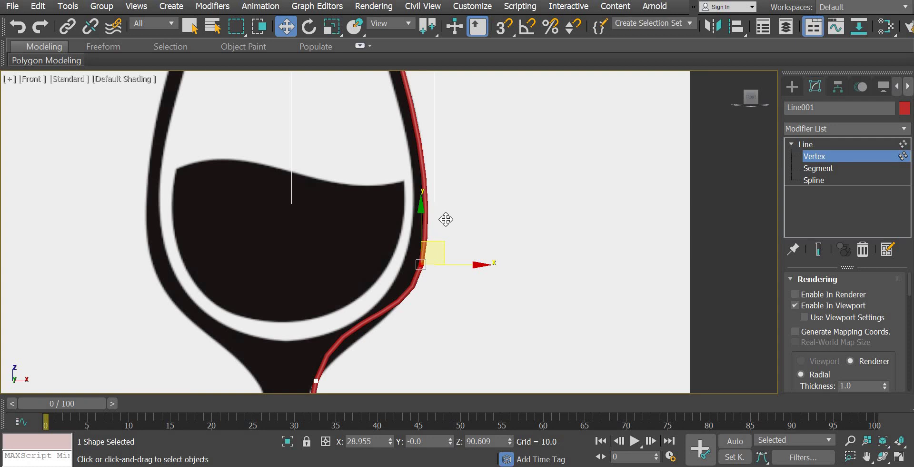
pyautogui.scroll(-4, 445, 233)
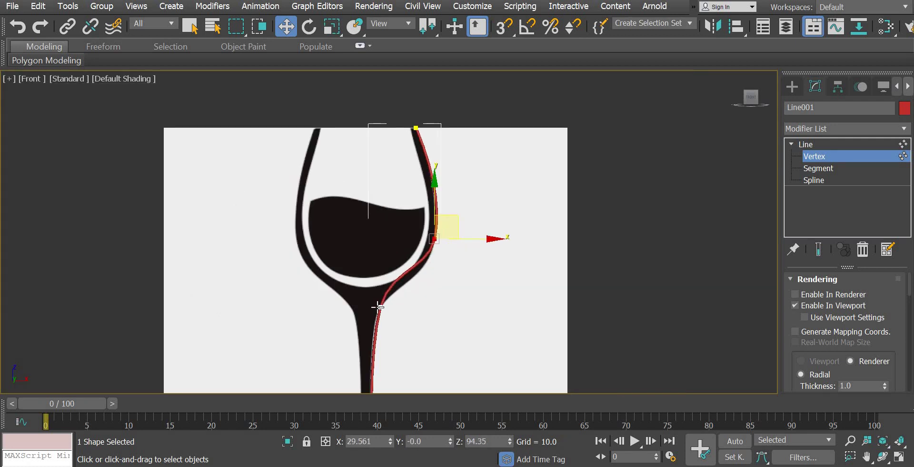
pyautogui.click(380, 306)
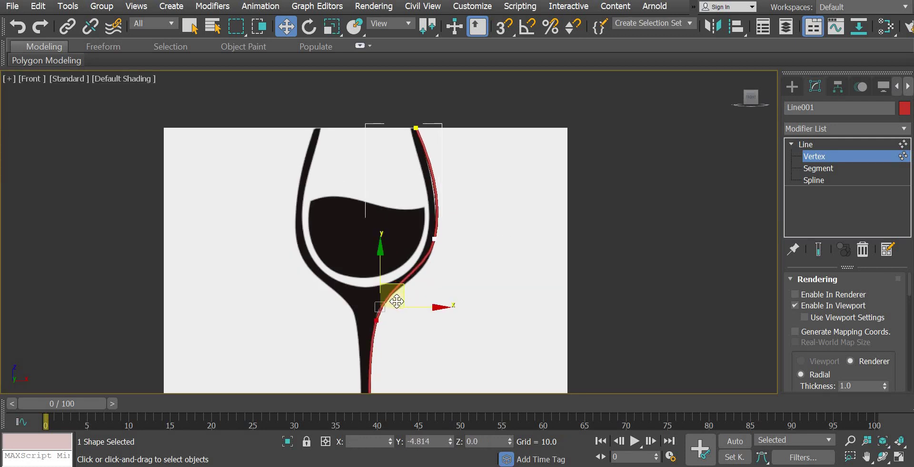
pyautogui.moveTo(397, 301); pyautogui.dragTo(395, 302)
# Step: Convert the vertex at the bowl's widest part to Corner
pyautogui.moveTo(462, 209); pyautogui.dragTo(461, 287, button='middle')
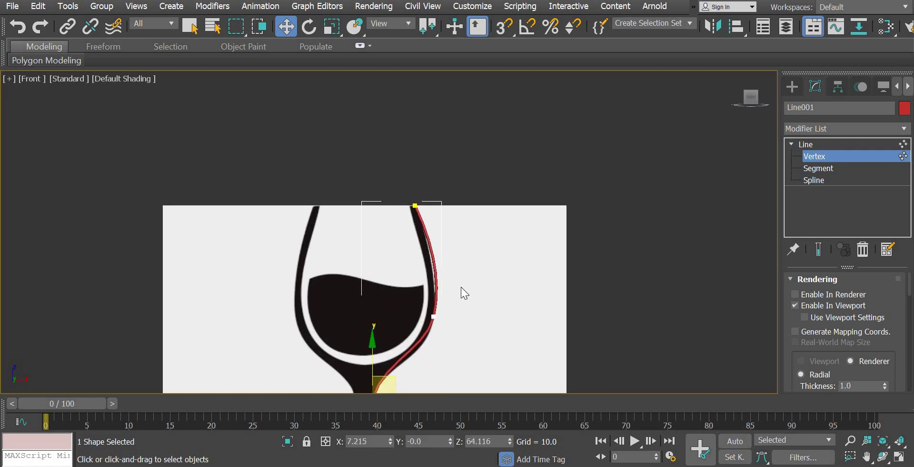
pyautogui.scroll(2, 461, 287)
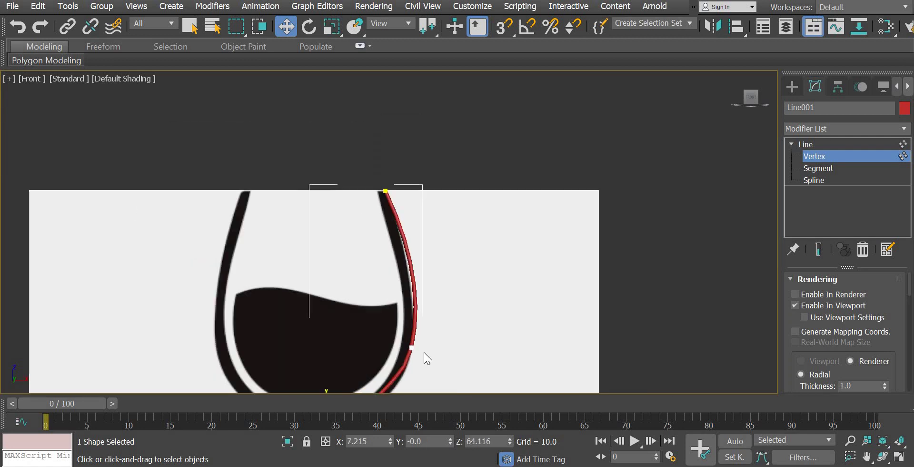
pyautogui.scroll(3, 424, 352)
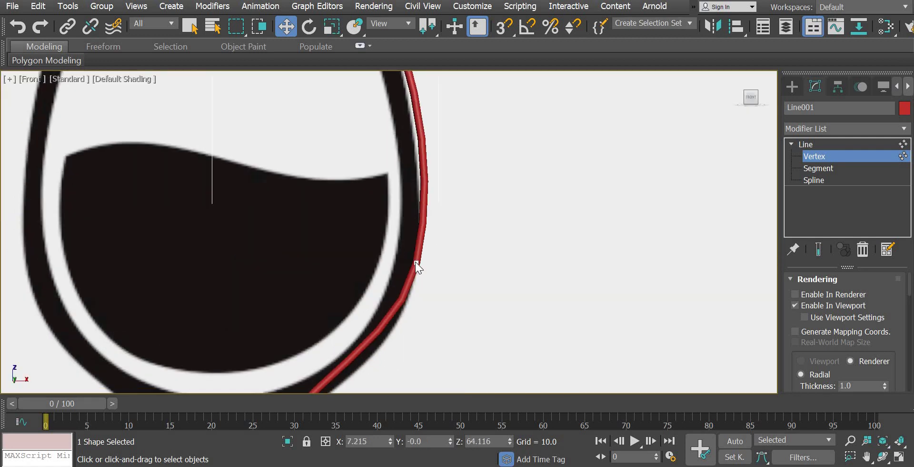
pyautogui.rightClick(415, 262)
pyautogui.rightClick(454, 294)
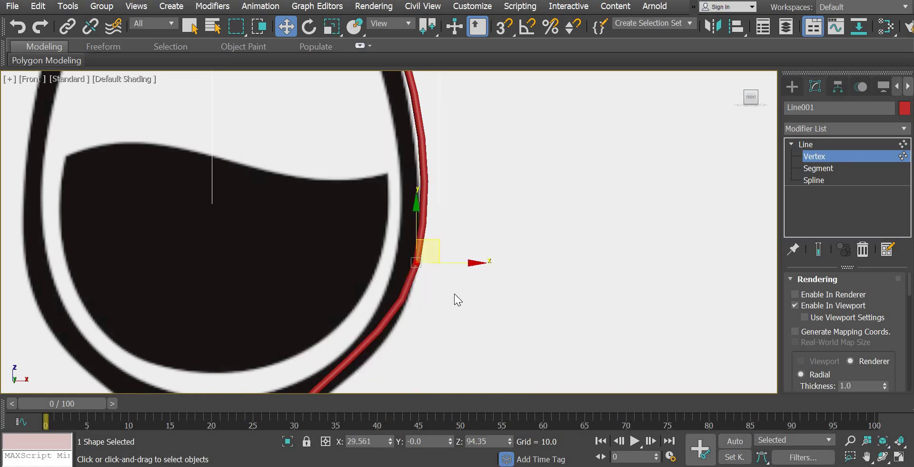
pyautogui.rightClick(421, 265)
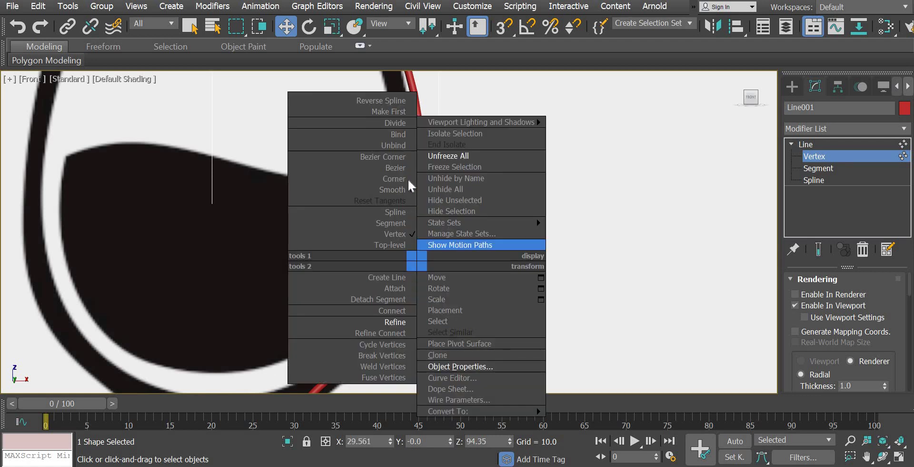
pyautogui.click(381, 180)
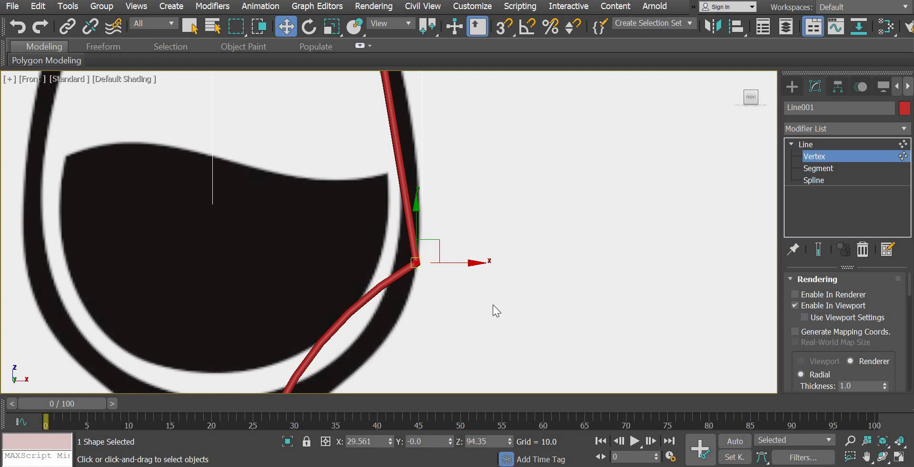
# Step: Change the bowl's corner vertex back to Smooth
pyautogui.scroll(-5, 492, 308)
pyautogui.scroll(4, 493, 325)
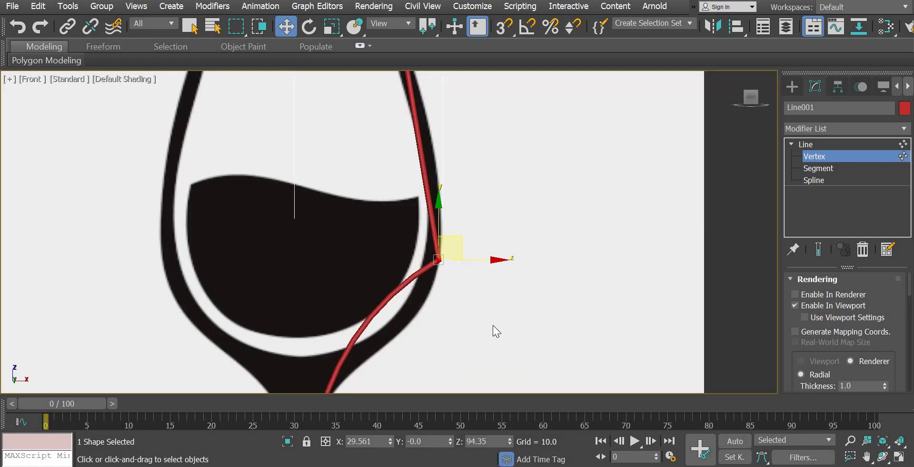
pyautogui.scroll(-1, 493, 325)
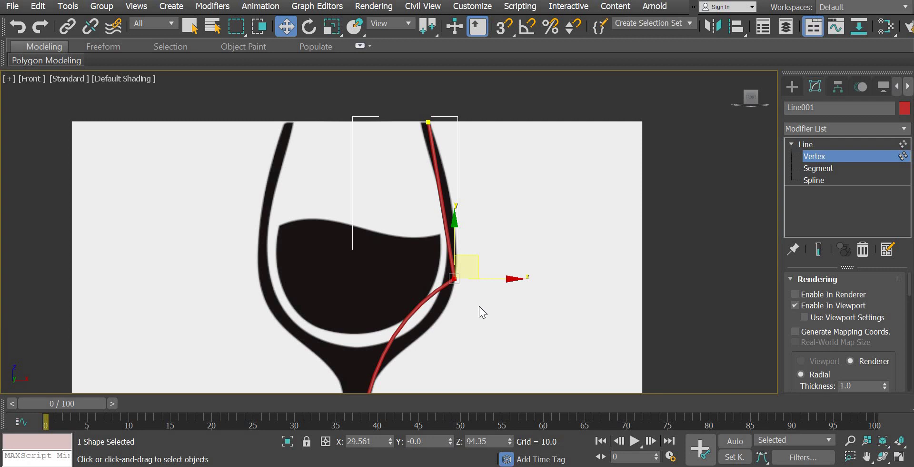
pyautogui.moveTo(475, 306); pyautogui.dragTo(459, 250, button='middle')
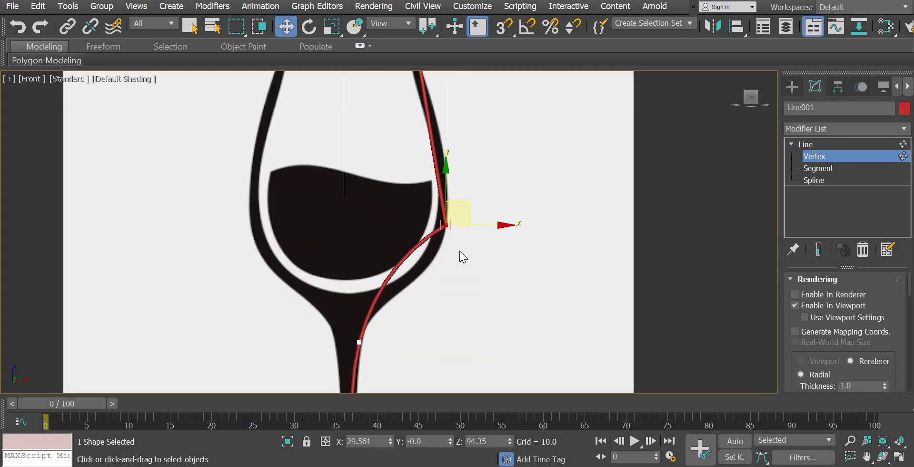
pyautogui.scroll(3, 458, 301)
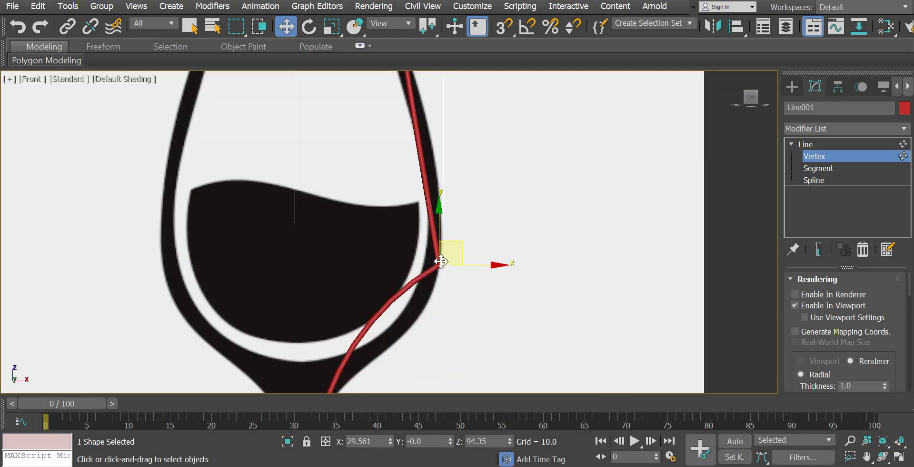
pyautogui.rightClick(437, 261)
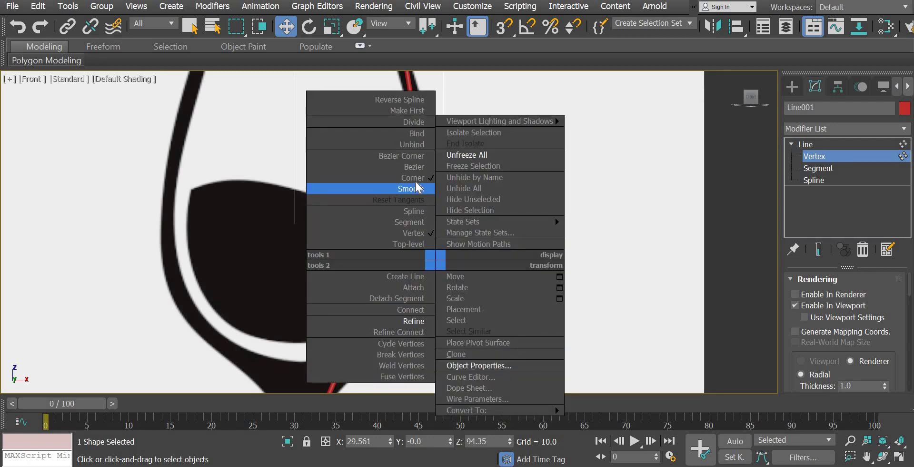
pyautogui.click(415, 188)
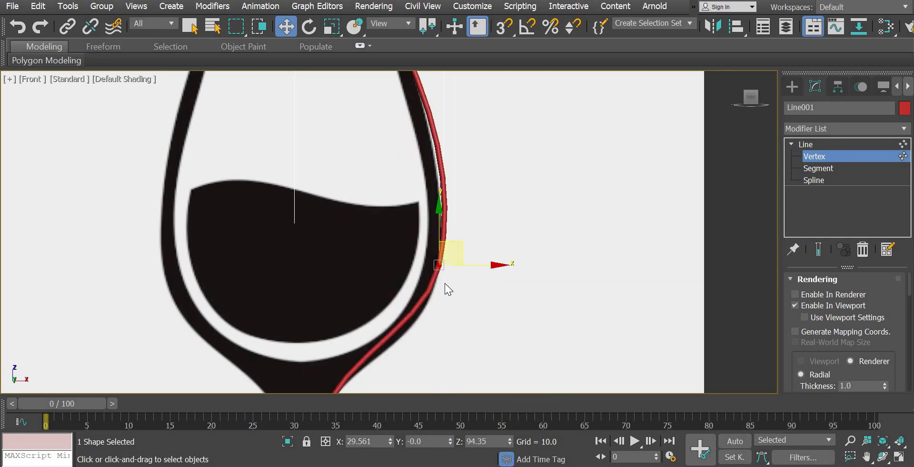
# Step: Convert the bowl vertex to Bezier and adjust its upper tangent handle to fit the bowl's outer edge
pyautogui.rightClick(435, 261)
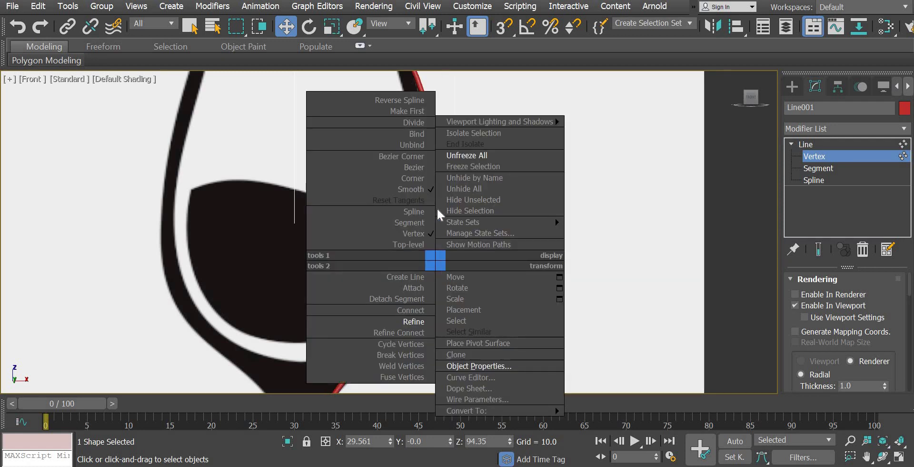
pyautogui.click(420, 167)
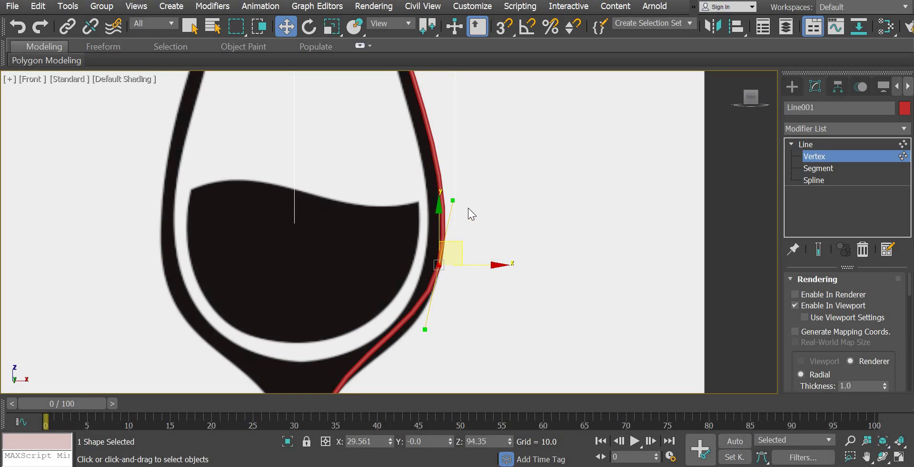
pyautogui.moveTo(449, 193)
pyautogui.mouseDown()
pyautogui.moveTo(452, 172)
pyautogui.moveTo(452, 195)
pyautogui.mouseUp()
pyautogui.moveTo(487, 112); pyautogui.dragTo(505, 222, button='middle')
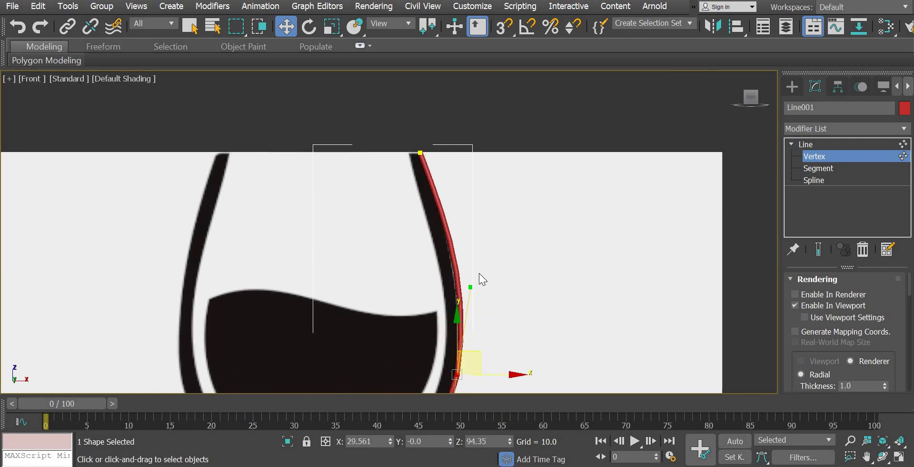
# Step: Convert the vertex below the bowl to Bezier and adjust its handles to match the stem and lower bowl outline
pyautogui.moveTo(479, 274); pyautogui.dragTo(481, 8, button='middle')
pyautogui.moveTo(367, 329); pyautogui.dragTo(455, 183, button='middle')
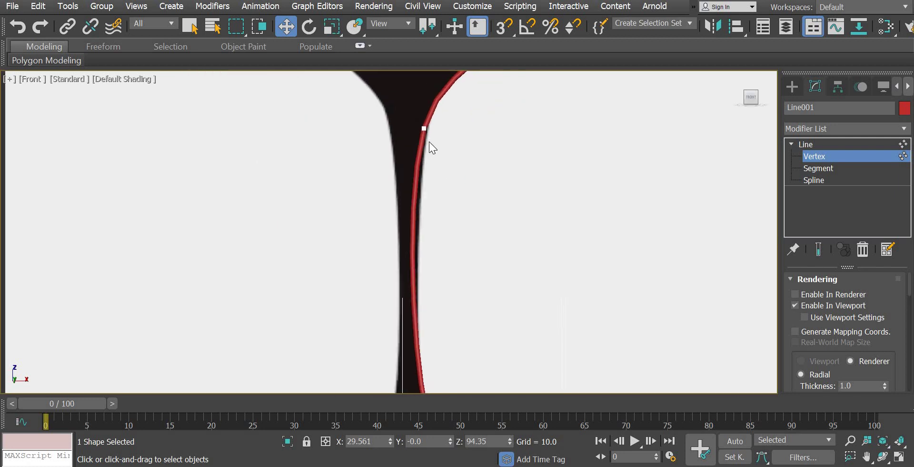
pyautogui.rightClick(419, 154)
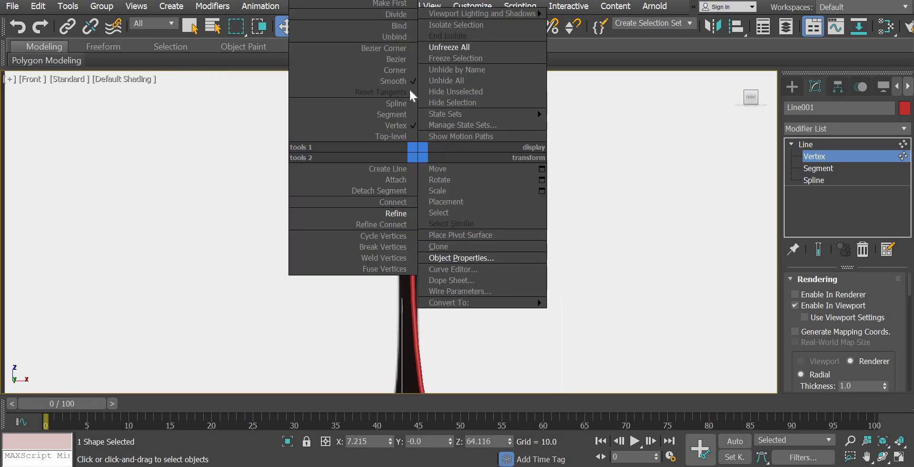
pyautogui.moveTo(453, 174); pyautogui.dragTo(358, 235, button='middle')
pyautogui.scroll(-2, 358, 234)
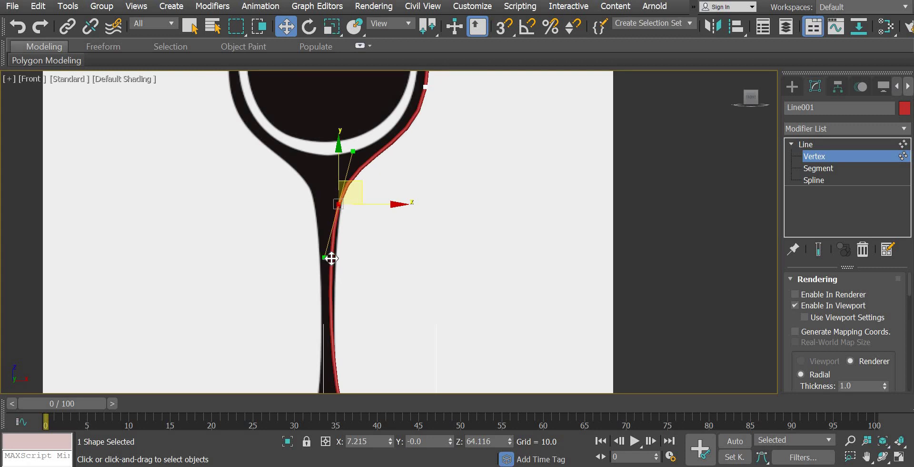
pyautogui.moveTo(332, 258); pyautogui.dragTo(333, 257)
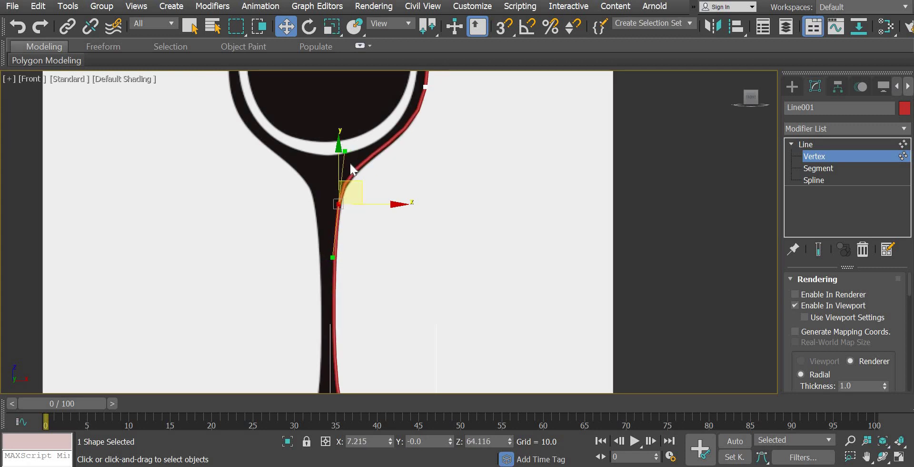
pyautogui.scroll(2, 350, 163)
pyautogui.moveTo(345, 146); pyautogui.dragTo(342, 155)
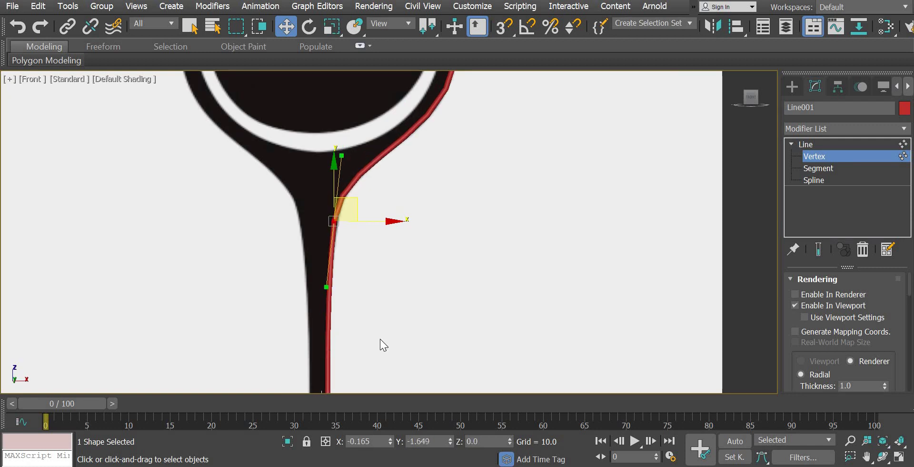
# Step: Convert the vertex at the stem's foot to Bezier, fit its lower handle to the base, and position the outer base vertex at about X 21.6, Z 6.8
pyautogui.moveTo(359, 128); pyautogui.dragTo(336, 362, button='middle')
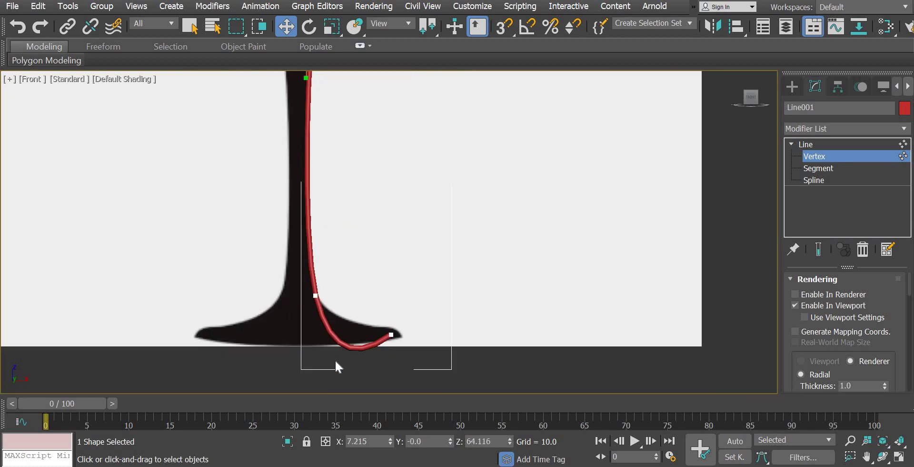
pyautogui.click(316, 295)
pyautogui.rightClick(317, 295)
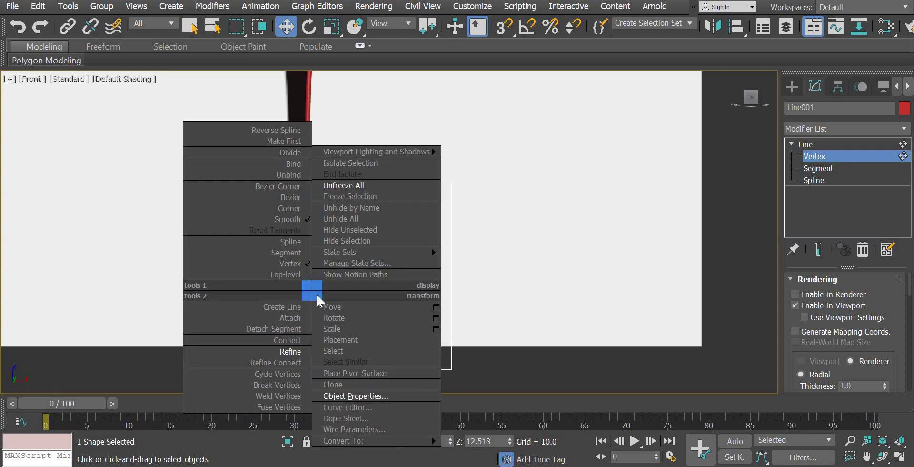
pyautogui.click(289, 196)
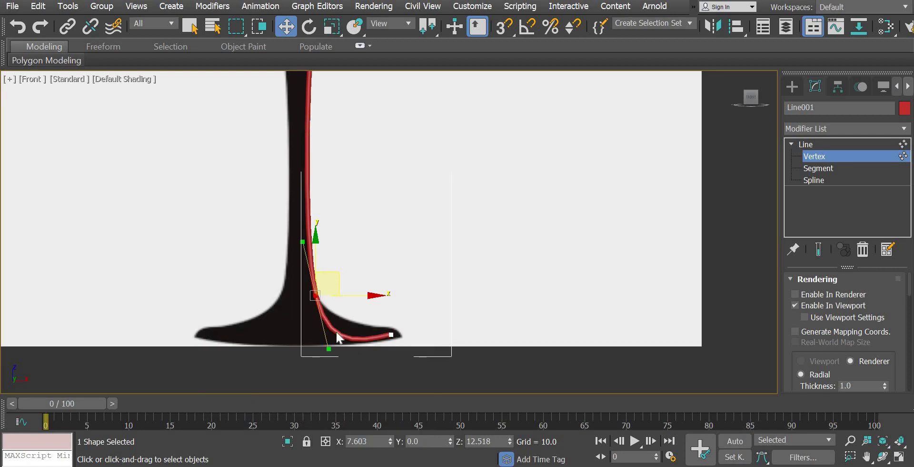
pyautogui.moveTo(329, 349); pyautogui.dragTo(326, 321)
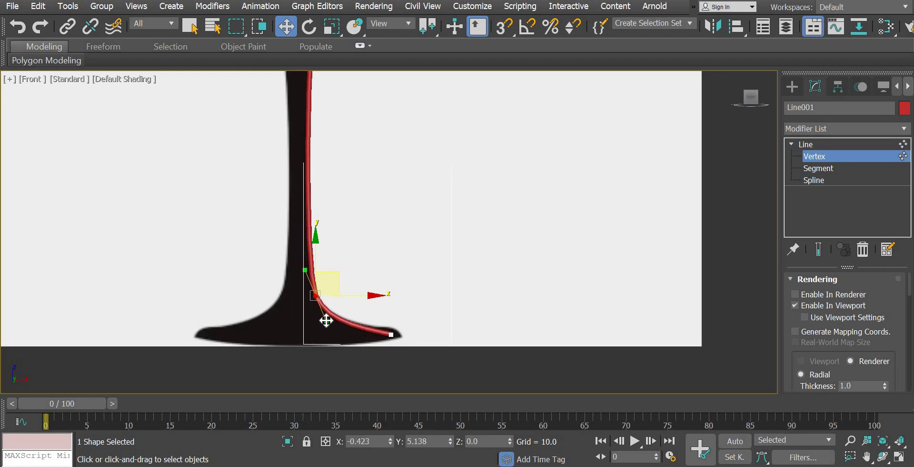
pyautogui.click(393, 333)
pyautogui.moveTo(412, 311); pyautogui.dragTo(413, 303)
# Step: Examine how closely the traced spline follows the glass outline along the bowl up to the rim
pyautogui.scroll(-1, 524, 301)
pyautogui.moveTo(514, 156); pyautogui.dragTo(464, 255, button='middle')
pyautogui.scroll(-1, 464, 255)
pyautogui.moveTo(461, 195); pyautogui.dragTo(387, 289, button='middle')
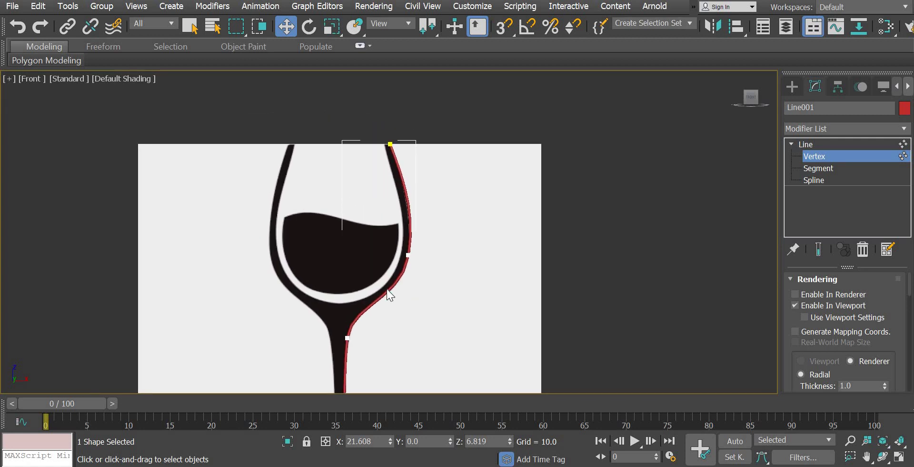
pyautogui.scroll(2, 387, 288)
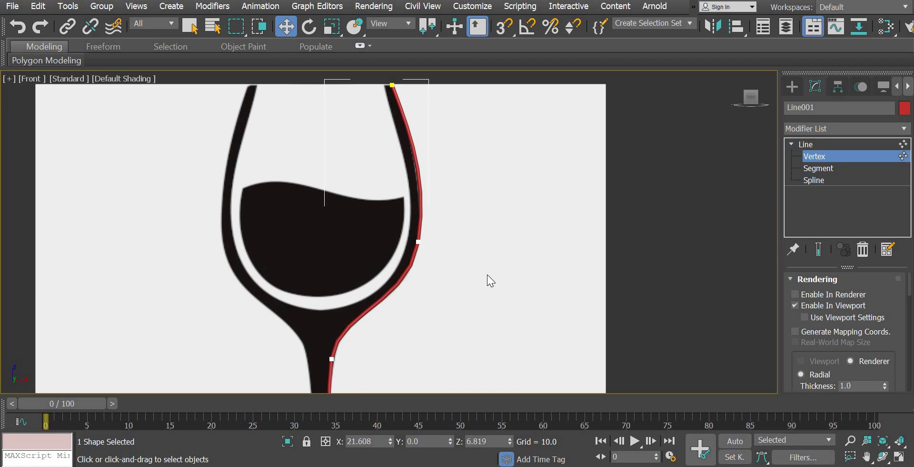
pyautogui.scroll(-2, 480, 250)
pyautogui.moveTo(479, 246); pyautogui.dragTo(459, 279, button='middle')
pyautogui.scroll(2, 459, 278)
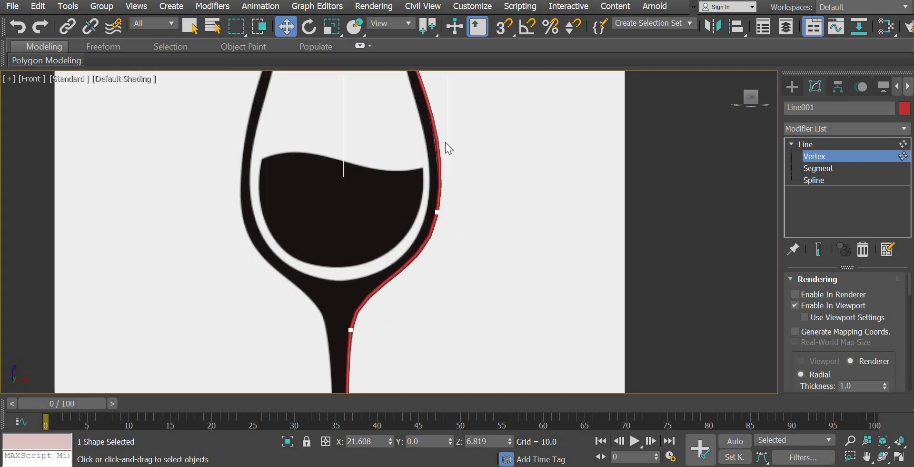
pyautogui.moveTo(445, 142); pyautogui.dragTo(444, 194, button='middle')
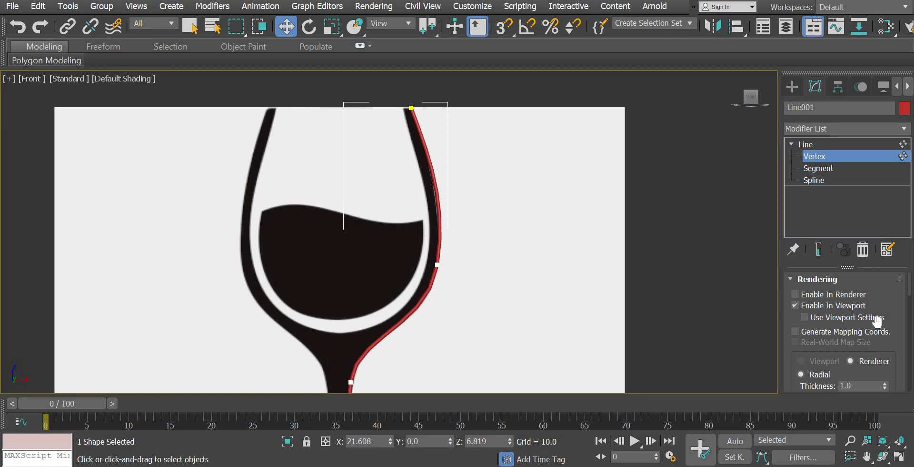
# Step: Refine the line at Segment level by inserting two points on the bowl's outer edge just below the rim
pyautogui.moveTo(786, 368); pyautogui.dragTo(805, 3)
pyautogui.scroll(-4, 843, 293)
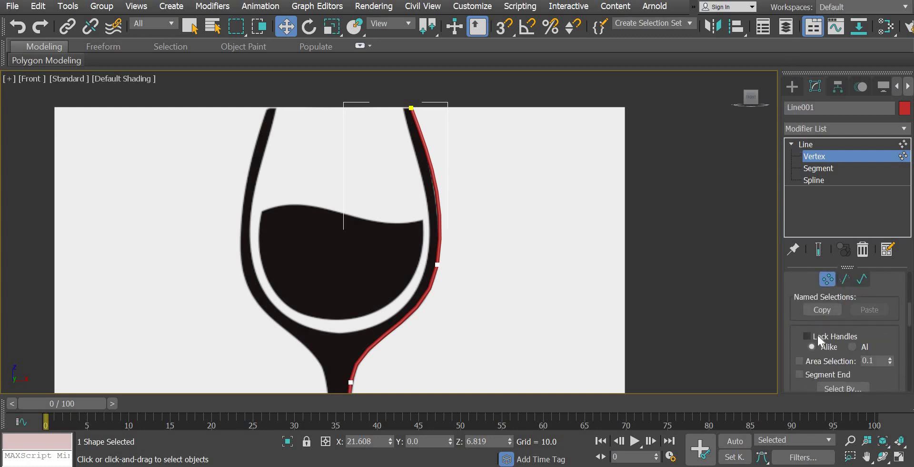
pyautogui.click(832, 168)
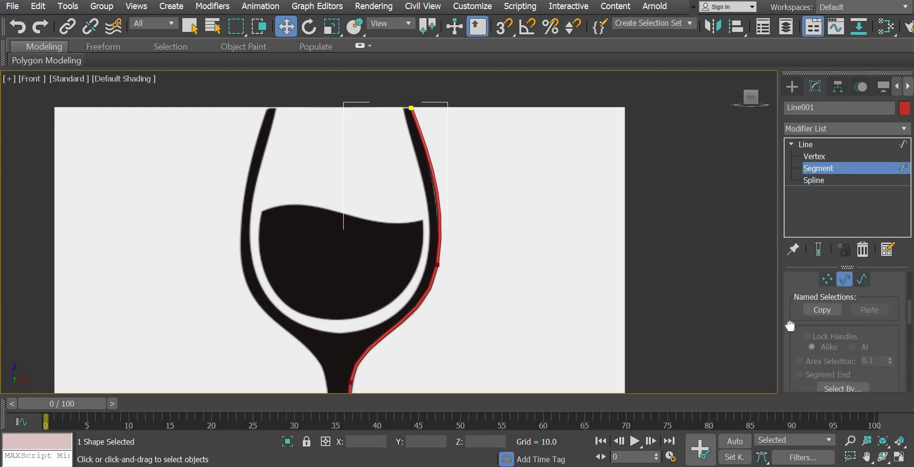
pyautogui.moveTo(790, 325); pyautogui.dragTo(824, 338)
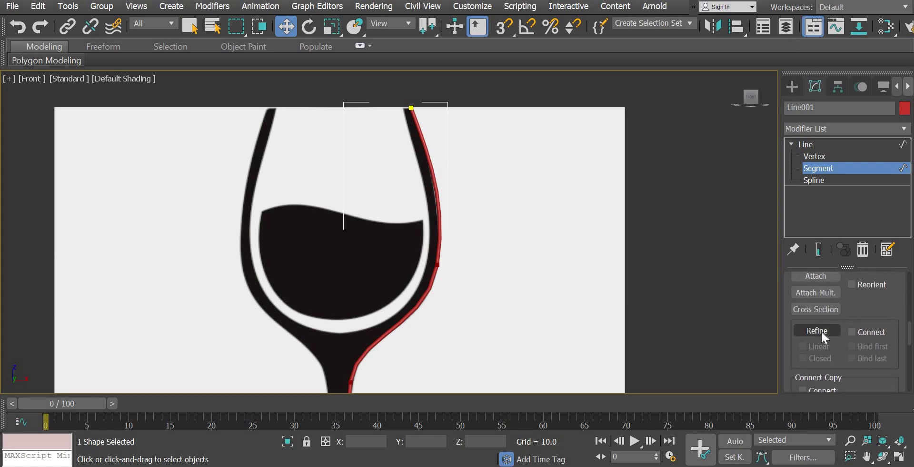
pyautogui.click(821, 330)
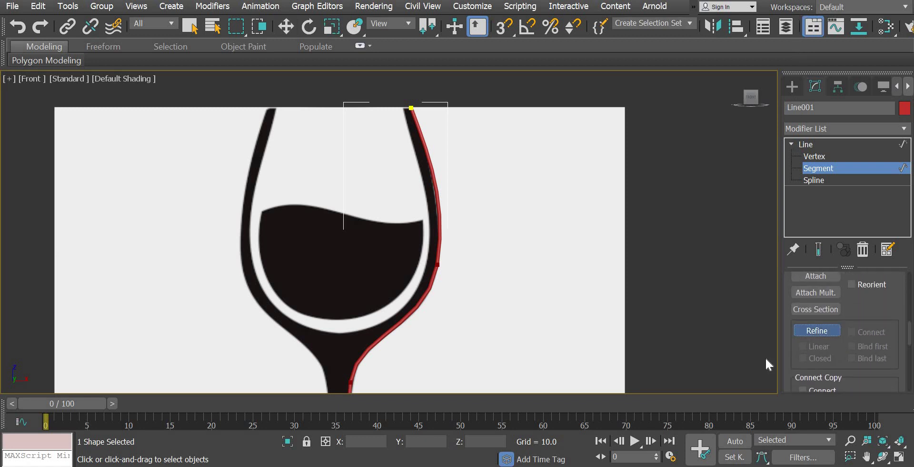
pyautogui.click(418, 124)
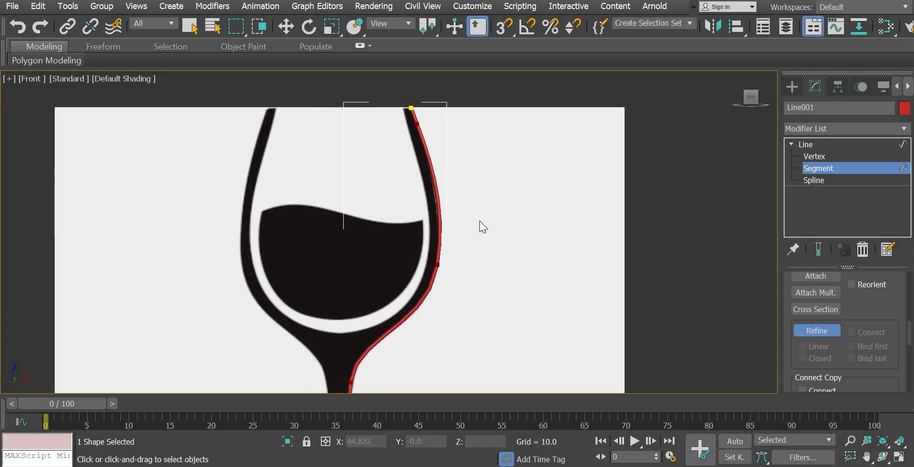
pyautogui.click(423, 141)
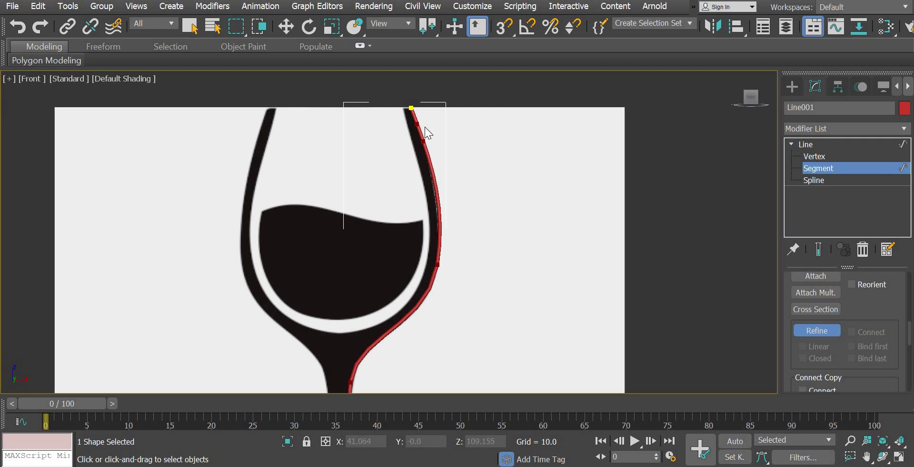
# Step: Try moving the topmost rim segment down into the bowl, undoing the first attempt and repeating the move
pyautogui.click(286, 26)
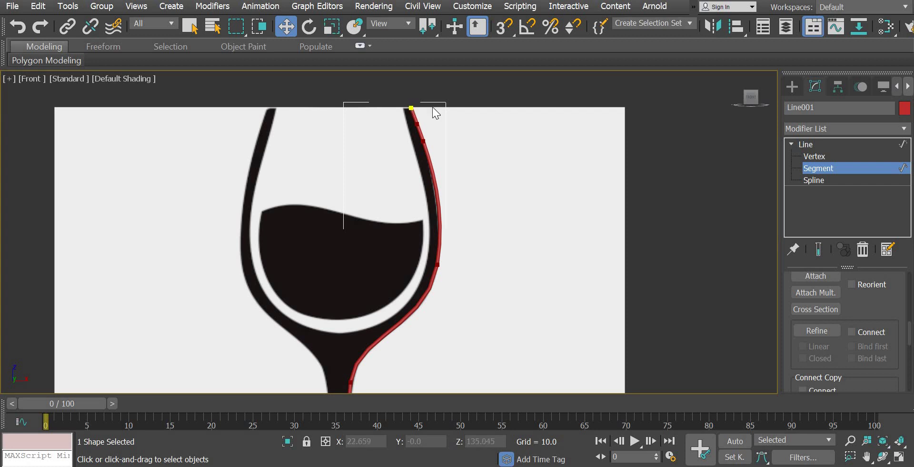
pyautogui.click(414, 115)
pyautogui.moveTo(435, 90); pyautogui.dragTo(358, 297)
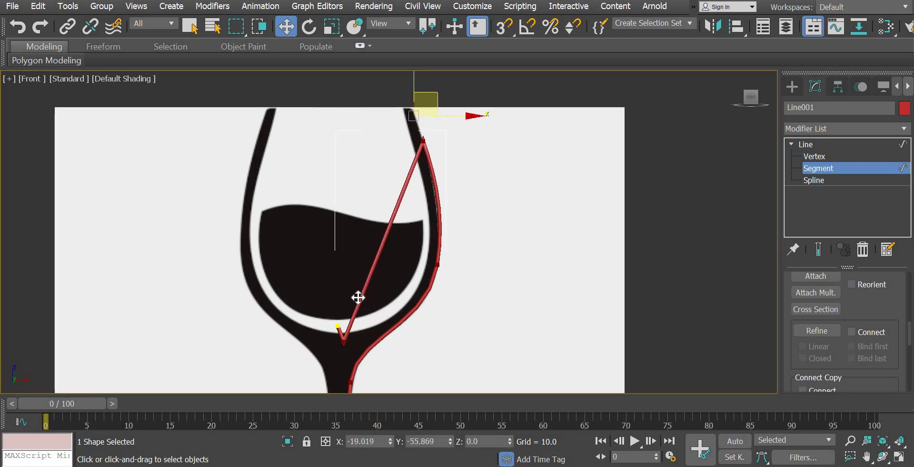
pyautogui.hotkey('ctrl', 'z')
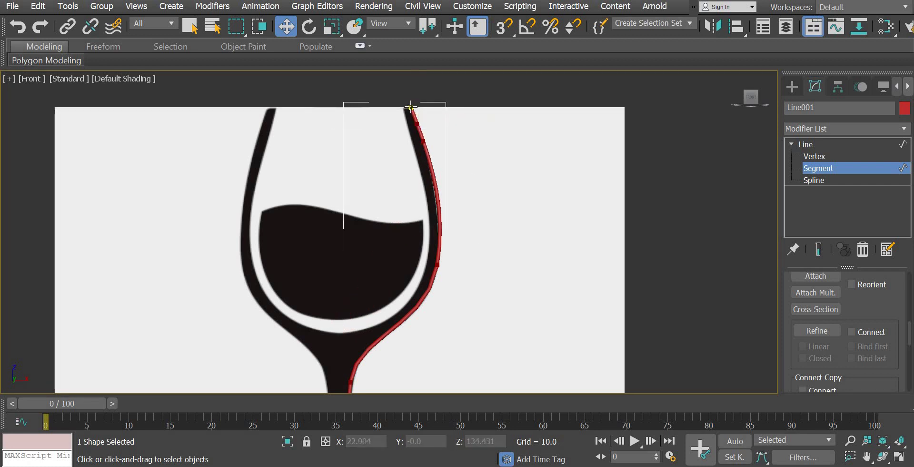
pyautogui.moveTo(425, 134); pyautogui.dragTo(371, 303)
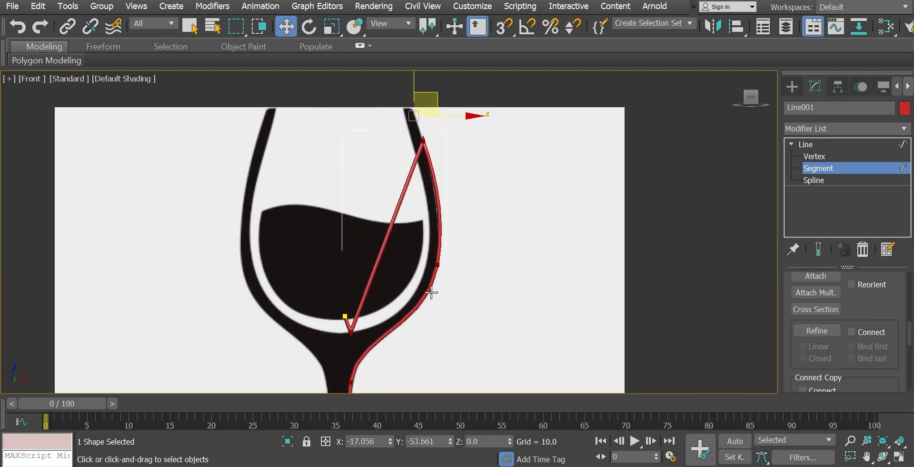
pyautogui.click(520, 219)
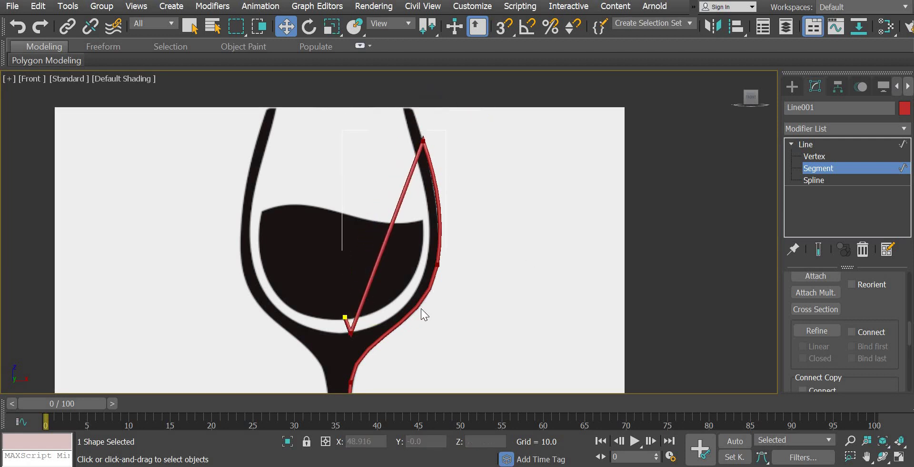
# Step: Try to move the long diagonal segment and edit the point at the sharp upper corner
pyautogui.click(355, 323)
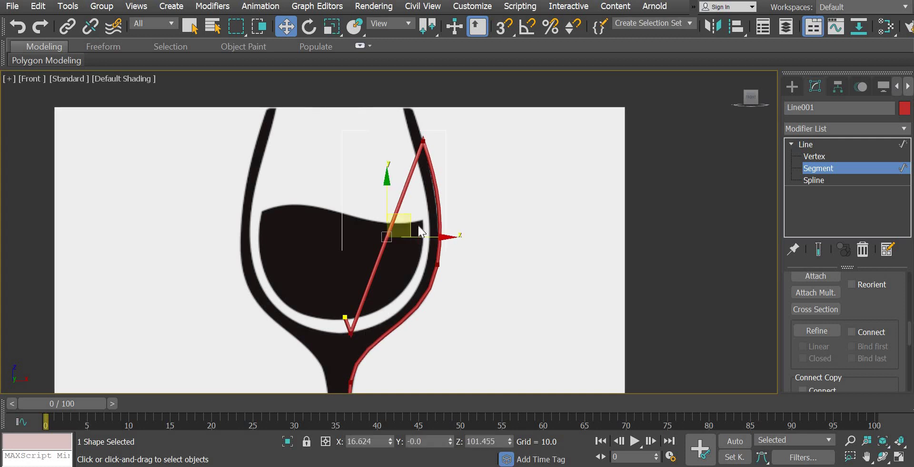
pyautogui.moveTo(410, 212); pyautogui.dragTo(480, 192)
pyautogui.rightClick(480, 192)
pyautogui.moveTo(439, 257); pyautogui.dragTo(390, 310, button='middle')
pyautogui.scroll(4, 338, 187)
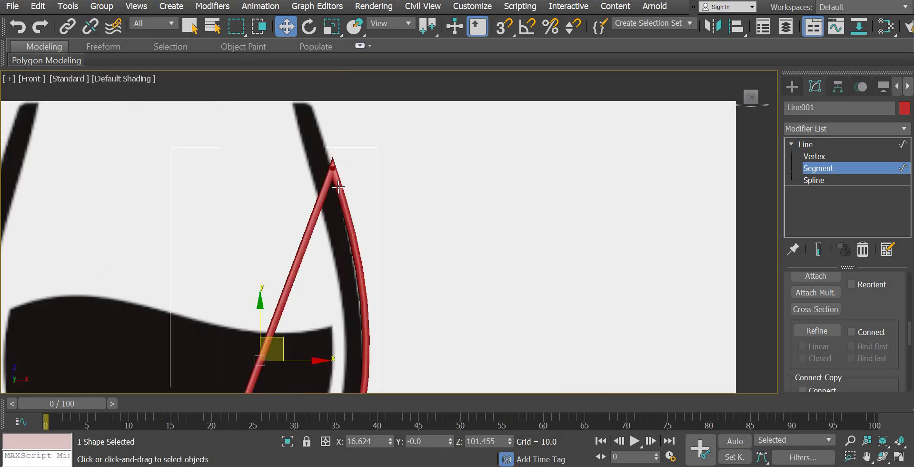
pyautogui.click(332, 166)
pyautogui.click(334, 169)
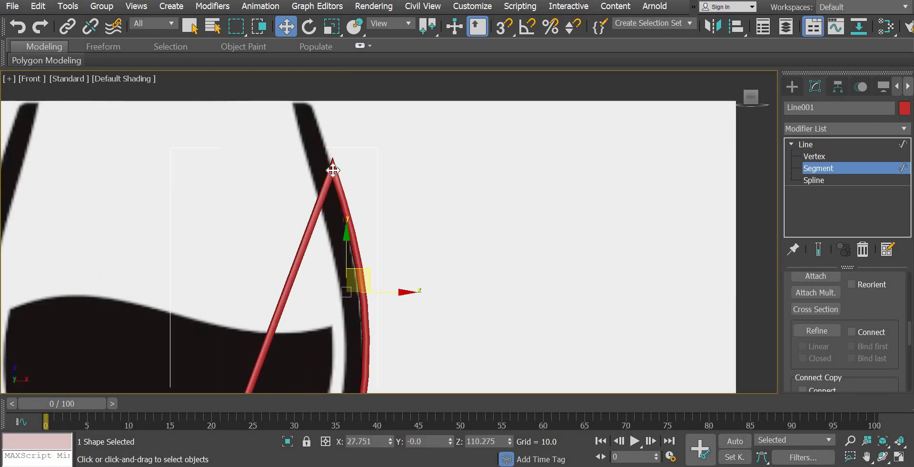
pyautogui.rightClick(328, 166)
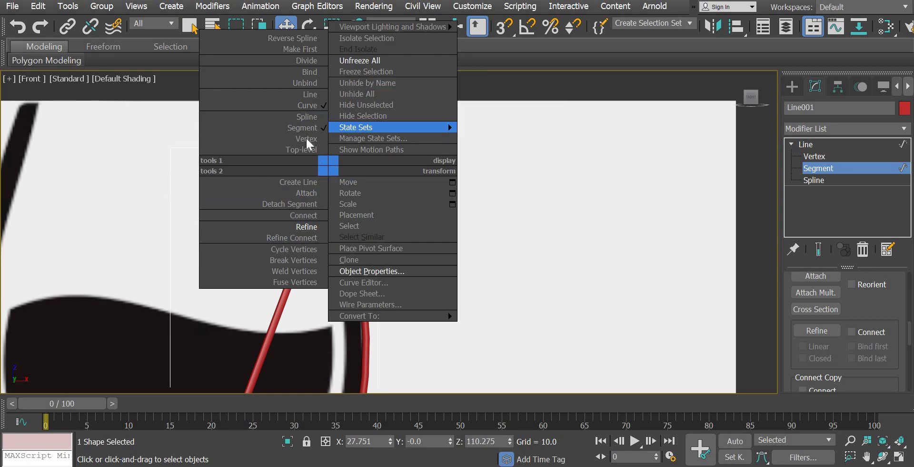
pyautogui.click(163, 149)
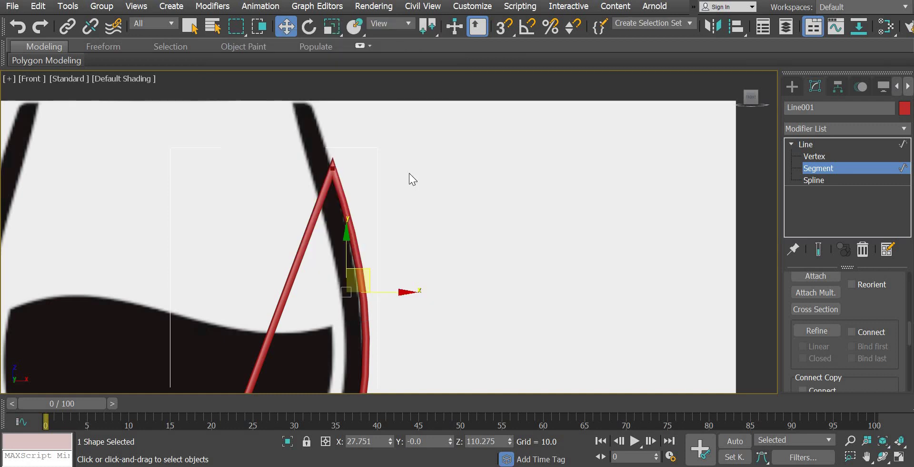
pyautogui.click(409, 173)
pyautogui.click(333, 167)
pyautogui.rightClick(332, 167)
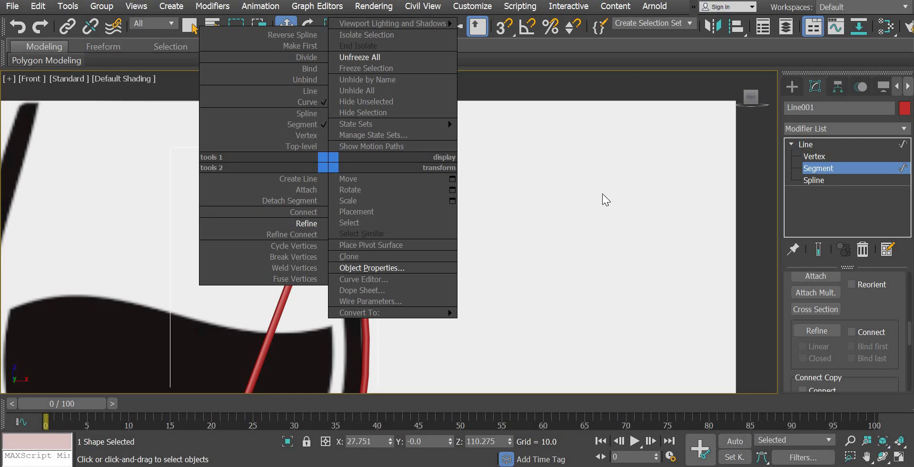
pyautogui.scroll(-5, 465, 290)
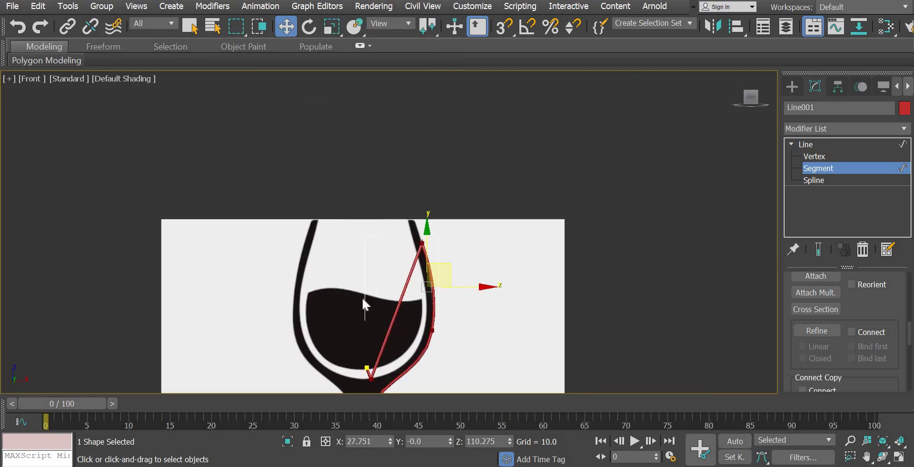
pyautogui.moveTo(394, 380); pyautogui.dragTo(367, 296, button='middle')
# Step: Undo the segment selections and moves so the profile returns to its refined shape up to the rim
pyautogui.hotkey('ctrl', 'z')
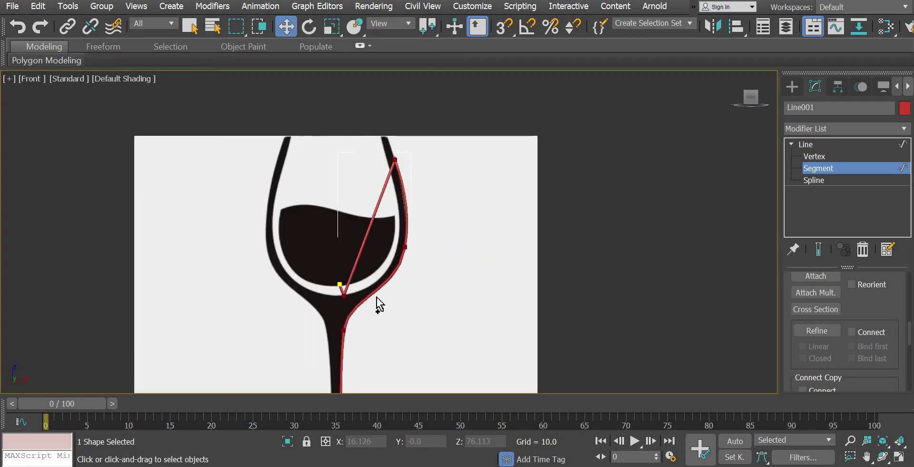
pyautogui.hotkey('ctrl', 'z')
pyautogui.hotkey('ctrl', 'z')
pyautogui.hotkey('ctrl', 'z')
pyautogui.hotkey('ctrl', 'z')
pyautogui.hotkey('ctrl', 'z')
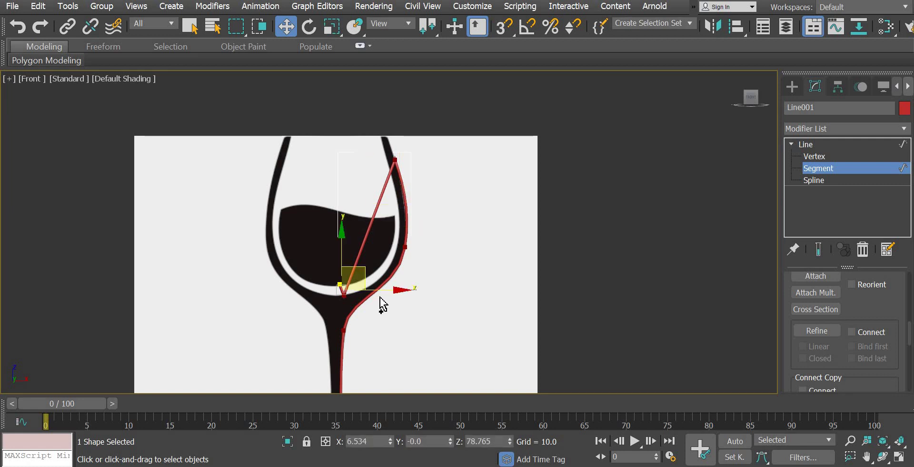
pyautogui.hotkey('ctrl', 'z')
pyautogui.hotkey('ctrl', 'z')
# Step: Try moving the short segment just below the rim away from the glass edge, followed by the long outer segment beneath it
pyautogui.moveTo(432, 235); pyautogui.dragTo(443, 284, button='middle')
pyautogui.scroll(3, 430, 234)
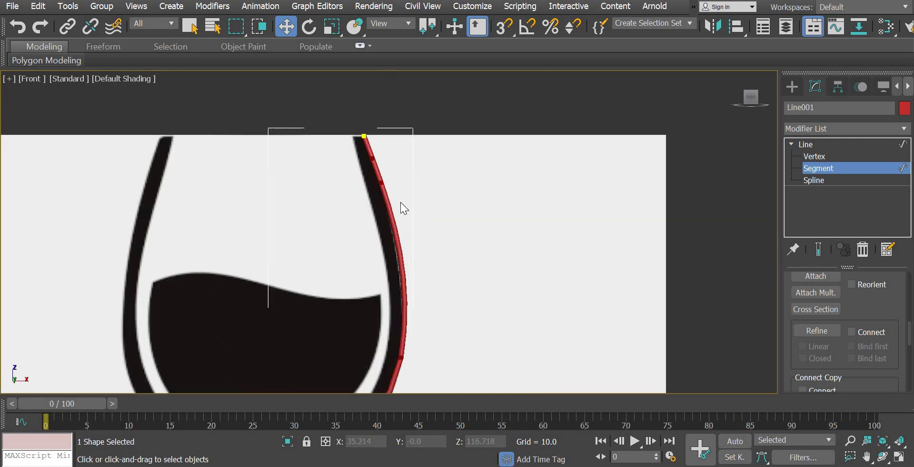
pyautogui.click(379, 181)
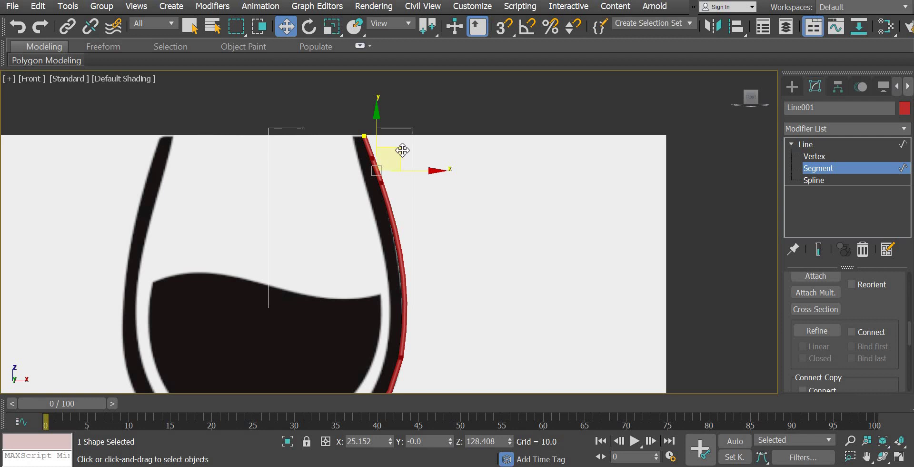
pyautogui.moveTo(424, 150); pyautogui.dragTo(405, 182)
pyautogui.rightClick(405, 182)
pyautogui.moveTo(424, 249); pyautogui.dragTo(352, 306)
pyautogui.rightClick(351, 307)
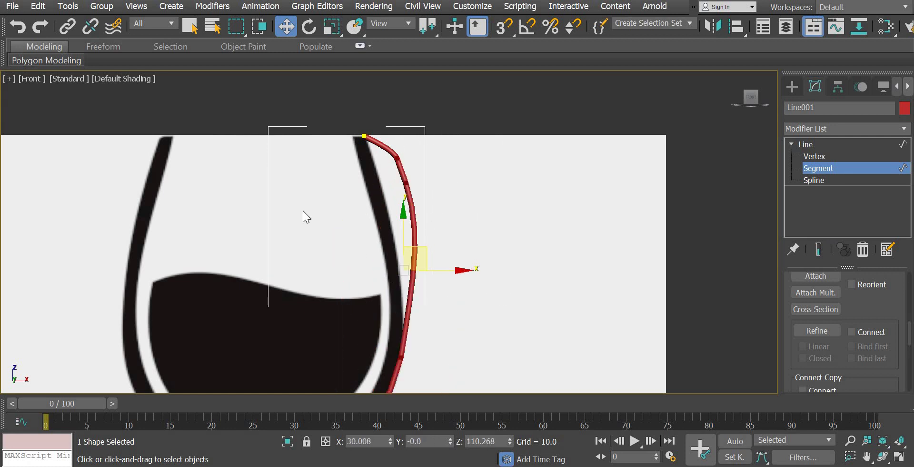
# Step: Switch the line from Segment to Vertex sub-object level
pyautogui.click(406, 186)
pyautogui.rightClick(403, 180)
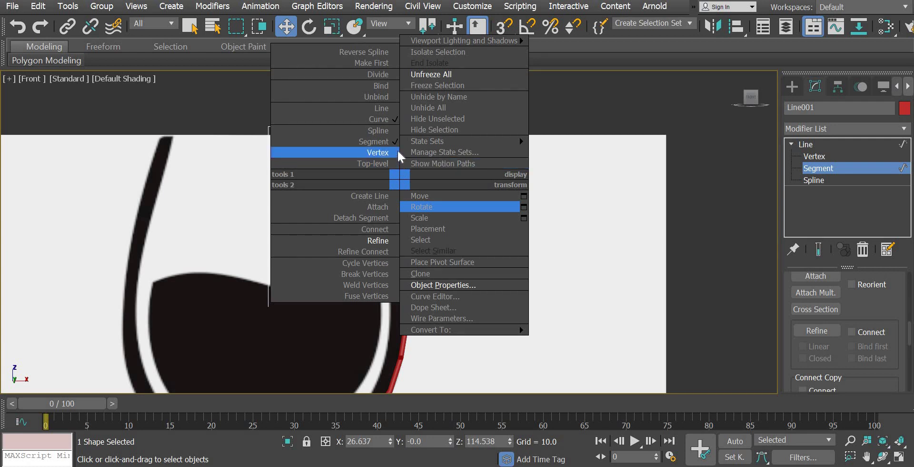
pyautogui.click(398, 151)
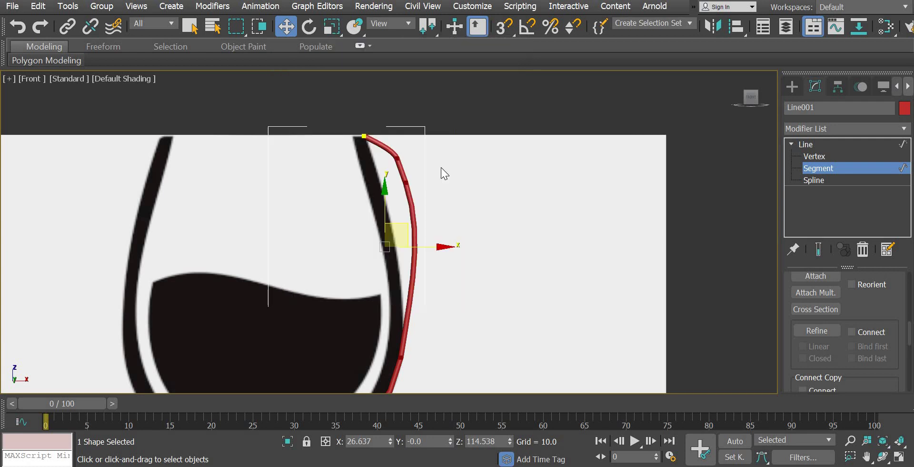
pyautogui.click(399, 158)
pyautogui.rightClick(398, 158)
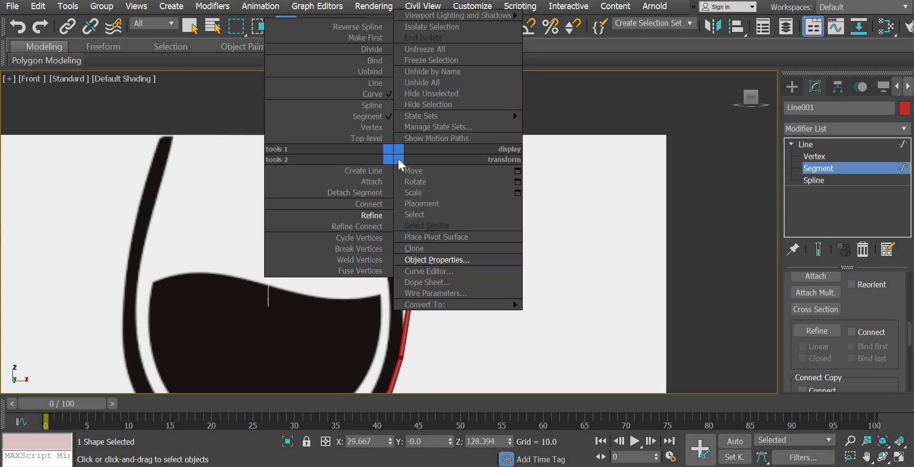
pyautogui.click(378, 128)
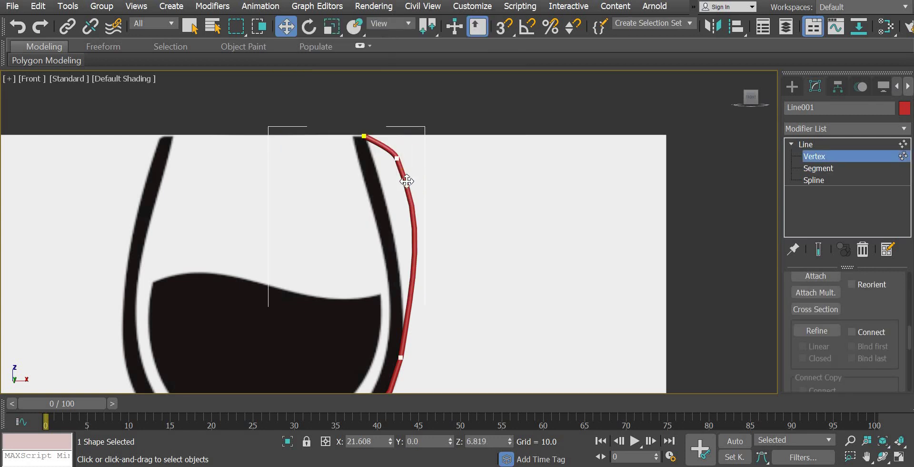
# Step: Convert the two refined vertices just below the rim to Corner type
pyautogui.rightClick(407, 181)
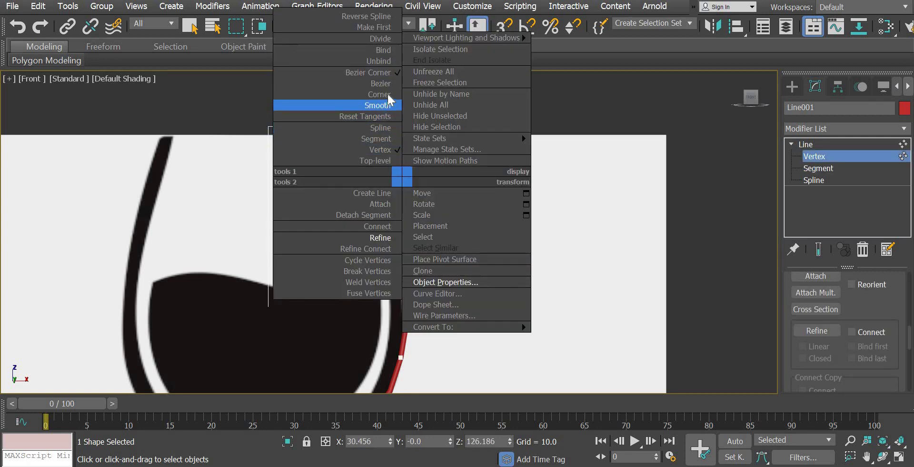
pyautogui.click(388, 95)
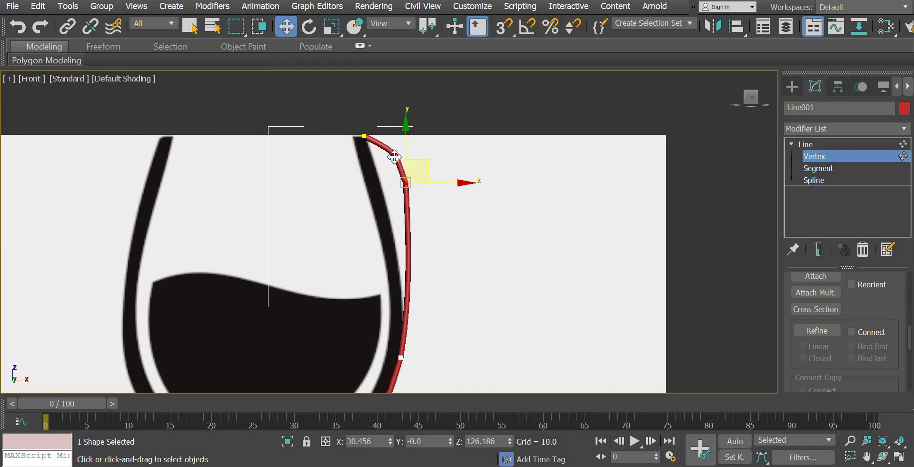
pyautogui.click(394, 157)
pyautogui.rightClick(393, 153)
pyautogui.click(370, 80)
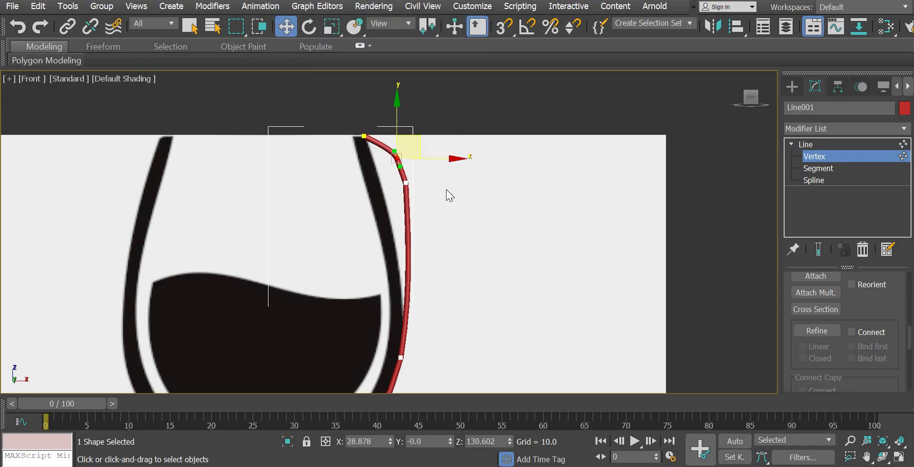
pyautogui.hotkey('ctrl', 'z')
pyautogui.click(505, 260)
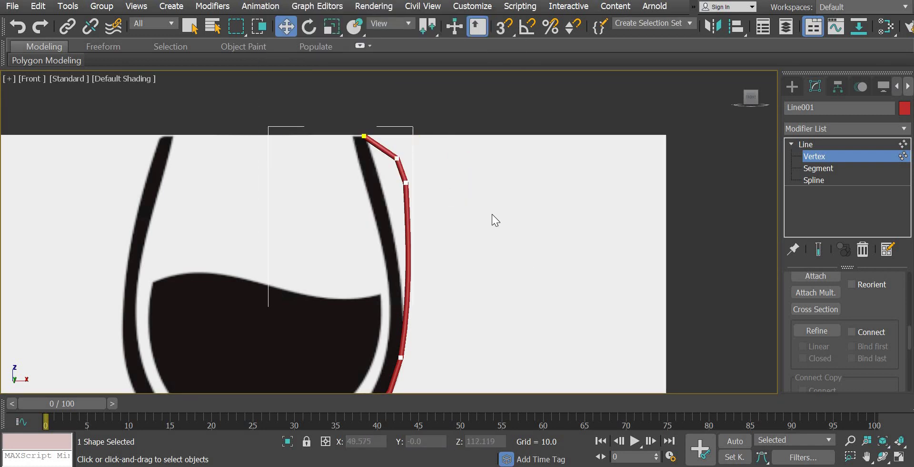
# Step: Move the line's end vertex from the rim down to the centre of the bowl's inner bottom
pyautogui.moveTo(374, 150); pyautogui.dragTo(363, 109, button='middle')
pyautogui.click(354, 95)
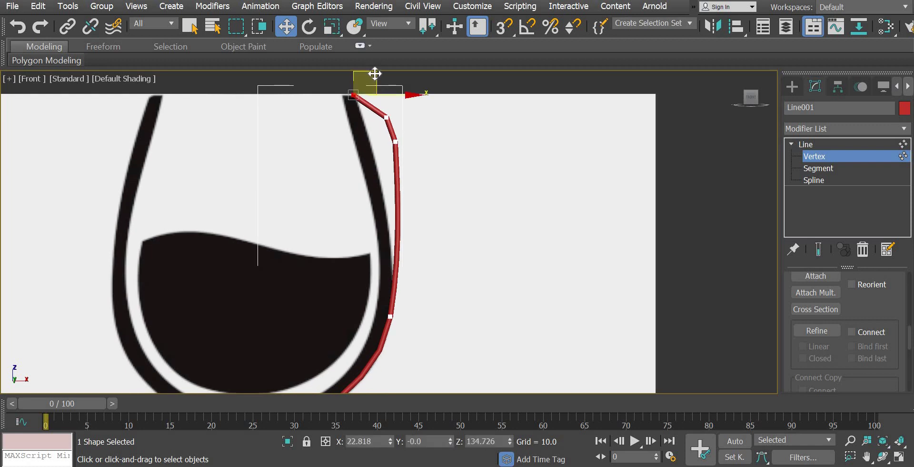
pyautogui.moveTo(373, 77); pyautogui.dragTo(289, 372)
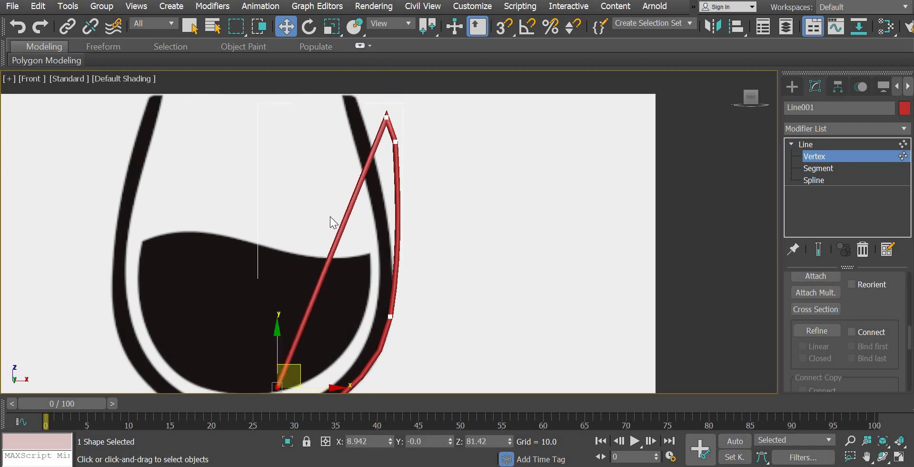
pyautogui.moveTo(288, 373); pyautogui.dragTo(298, 239, button='middle')
pyautogui.moveTo(302, 223); pyautogui.dragTo(284, 248)
# Step: Move the two upper corner vertices onto the inner and outer edges of the glass rim in the reference image
pyautogui.moveTo(402, 140); pyautogui.dragTo(301, 342, button='middle')
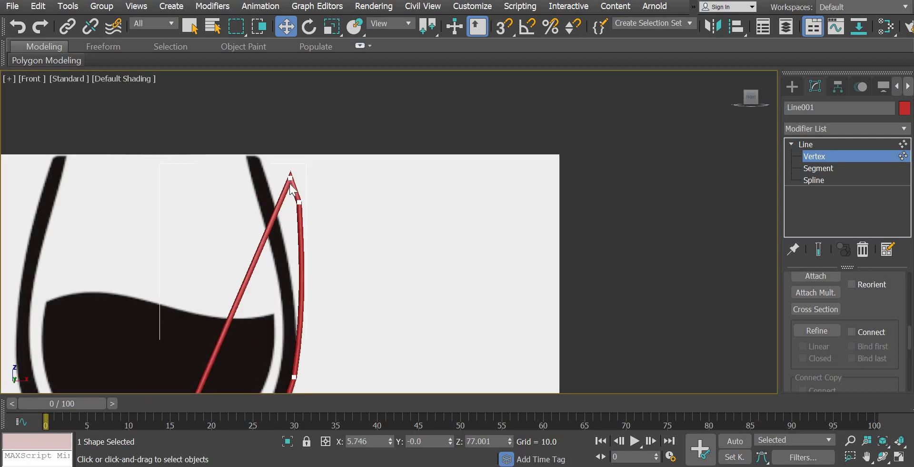
pyautogui.click(291, 177)
pyautogui.moveTo(267, 140)
pyautogui.mouseDown()
pyautogui.moveTo(252, 180)
pyautogui.moveTo(302, 202)
pyautogui.moveTo(285, 140)
pyautogui.mouseUp()
pyautogui.click(300, 201)
# Step: Refine the diagonal line with one new vertex near its middle and move it onto the bowl's inner wall
pyautogui.moveTo(355, 265); pyautogui.dragTo(364, 169, button='middle')
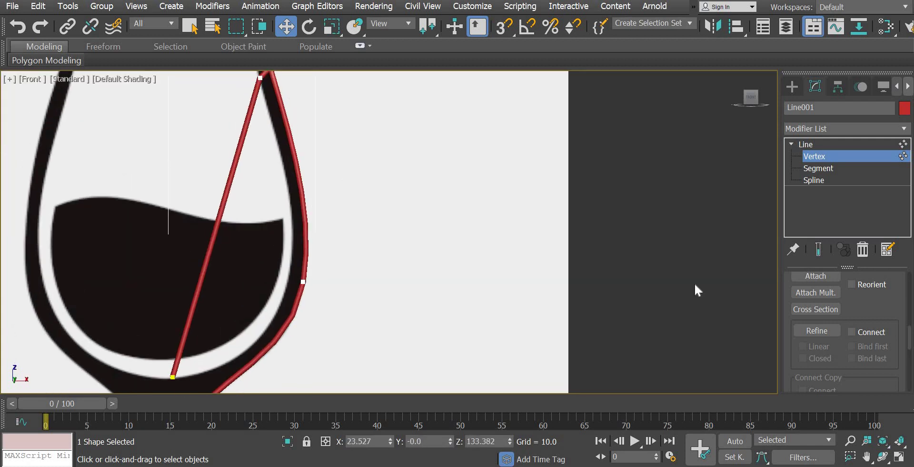
pyautogui.click(821, 332)
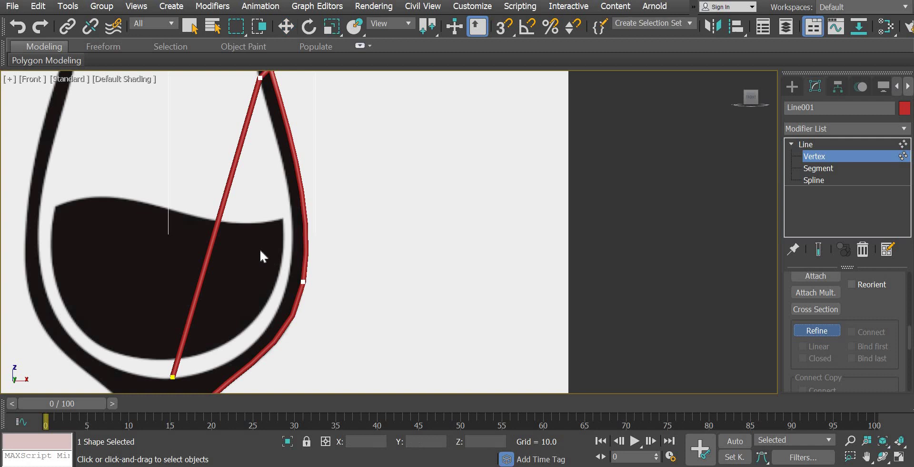
pyautogui.click(213, 233)
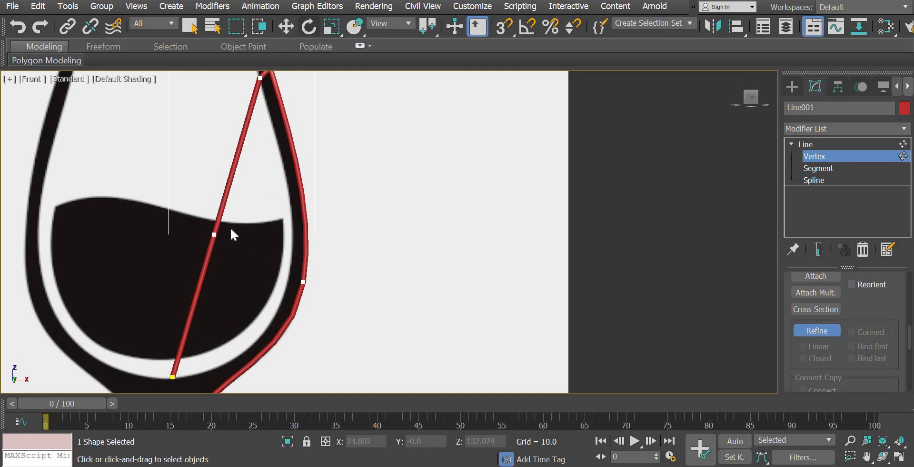
pyautogui.rightClick(213, 239)
pyautogui.click(214, 234)
pyautogui.moveTo(236, 210); pyautogui.dragTo(311, 260)
pyautogui.click(288, 285)
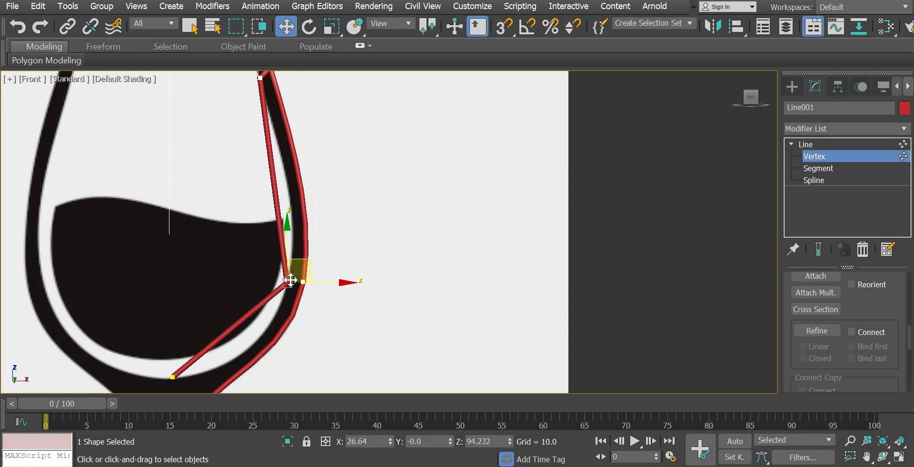
# Step: Convert the inner wall vertex to Smooth and then Bezier, and adjust its lower handle to follow the bowl's inner curve
pyautogui.rightClick(285, 277)
pyautogui.click(275, 207)
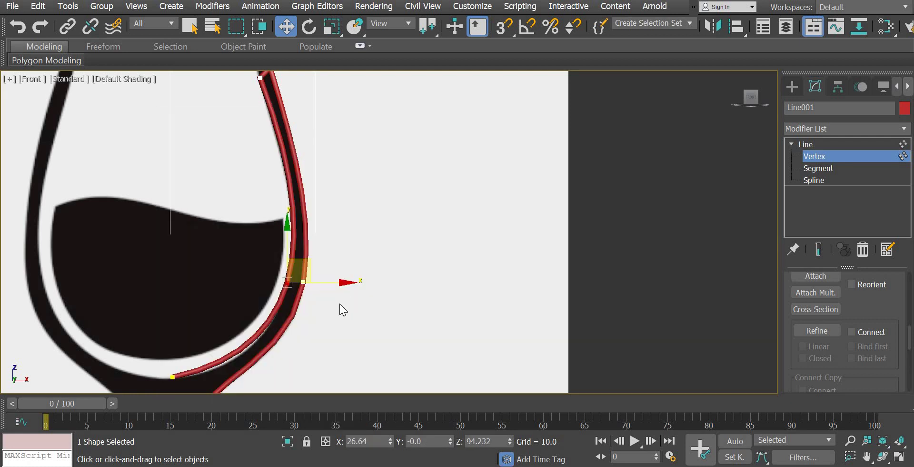
pyautogui.moveTo(176, 306); pyautogui.dragTo(180, 233, button='middle')
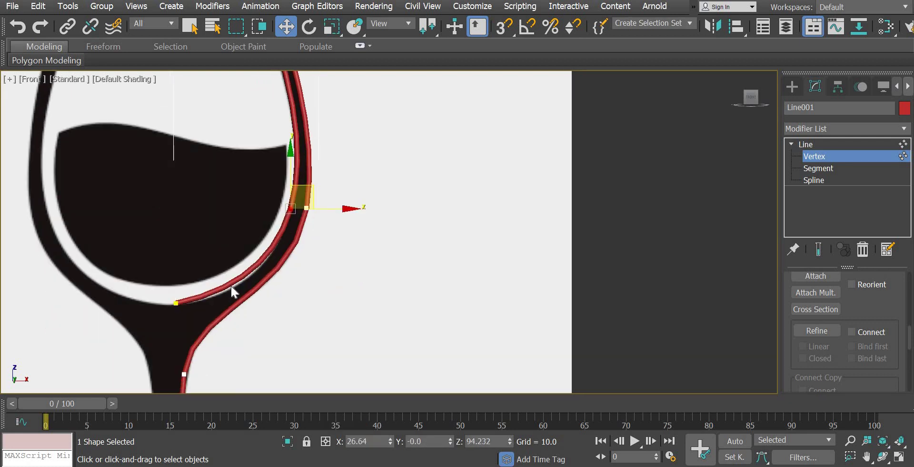
pyautogui.rightClick(293, 207)
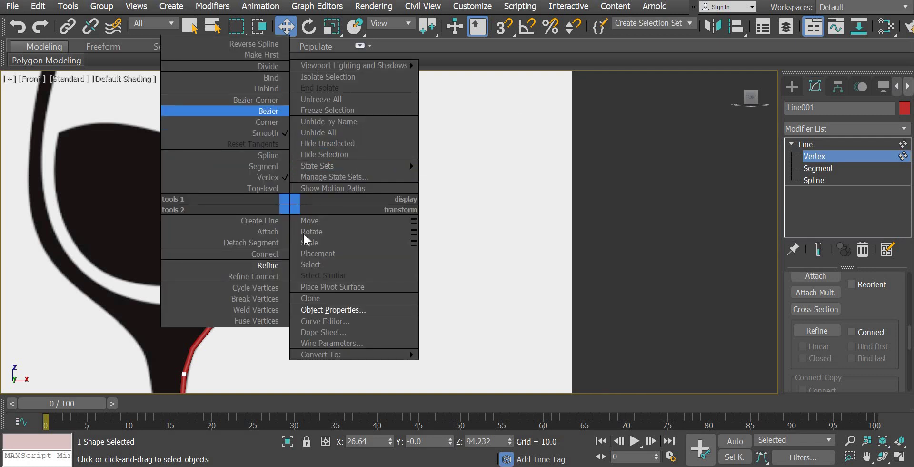
pyautogui.click(268, 111)
pyautogui.moveTo(272, 265); pyautogui.dragTo(267, 283)
# Step: Convert the outer and inner rim vertices to Smooth type to round the rim
pyautogui.moveTo(324, 191); pyautogui.dragTo(314, 328, button='middle')
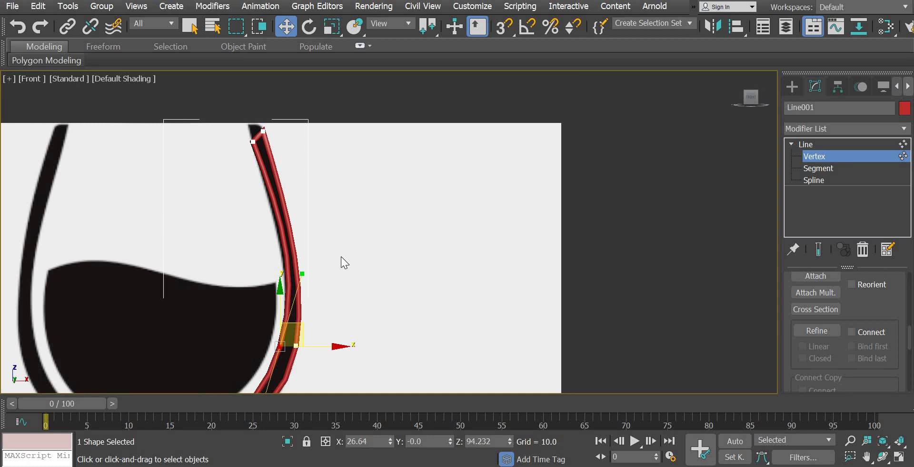
pyautogui.scroll(5, 310, 217)
pyautogui.rightClick(300, 202)
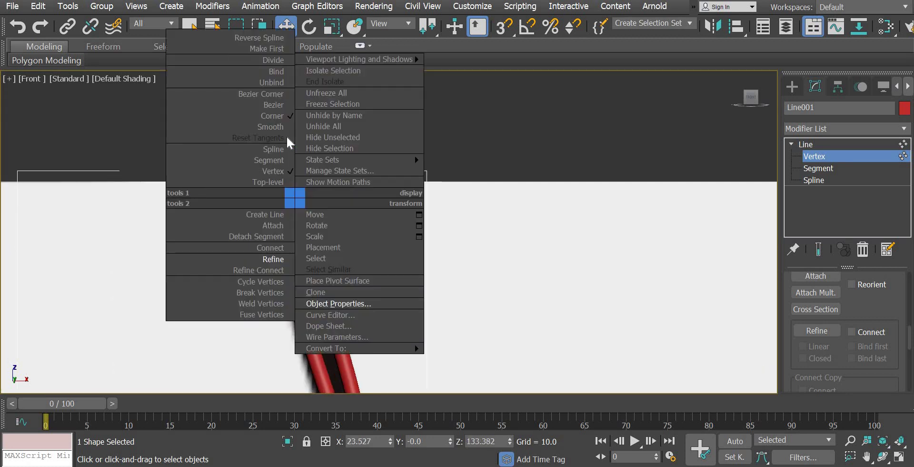
pyautogui.click(205, 124)
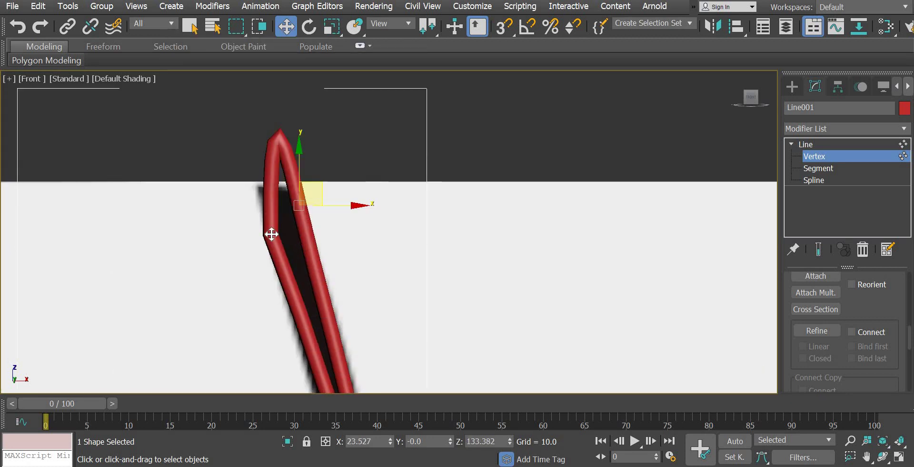
pyautogui.click(271, 234)
pyautogui.rightClick(267, 221)
pyautogui.click(251, 149)
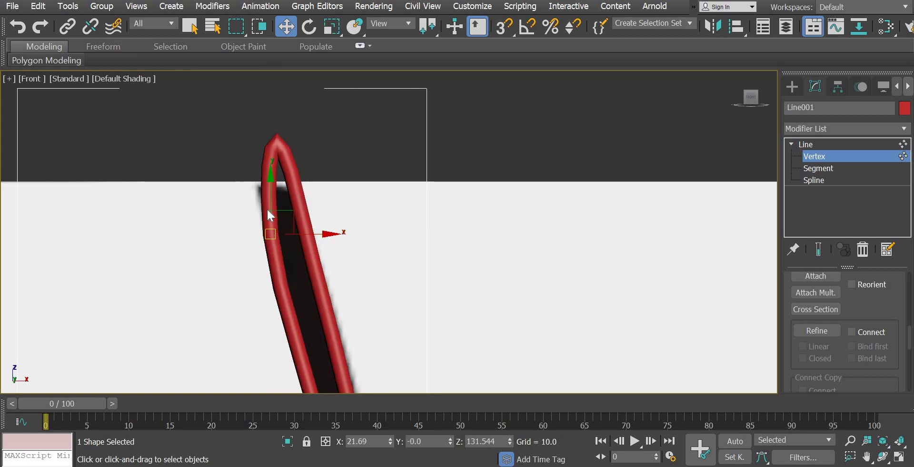
# Step: Change the inner and outer rim vertices to Bezier type
pyautogui.rightClick(267, 207)
pyautogui.click(251, 137)
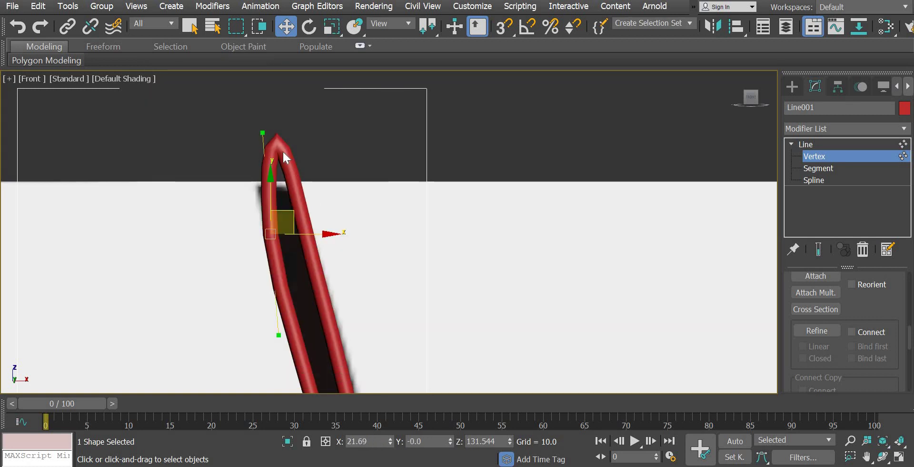
pyautogui.scroll(-4, 341, 259)
pyautogui.click(344, 256)
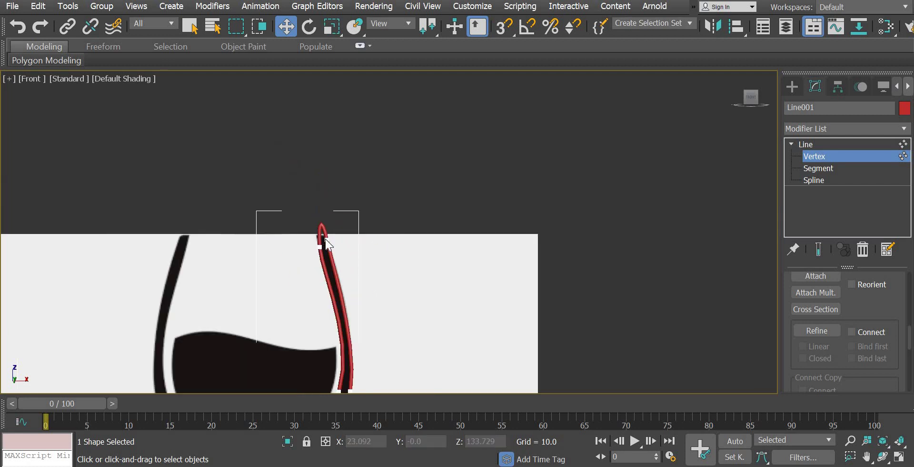
pyautogui.click(326, 240)
pyautogui.rightClick(320, 234)
pyautogui.click(310, 142)
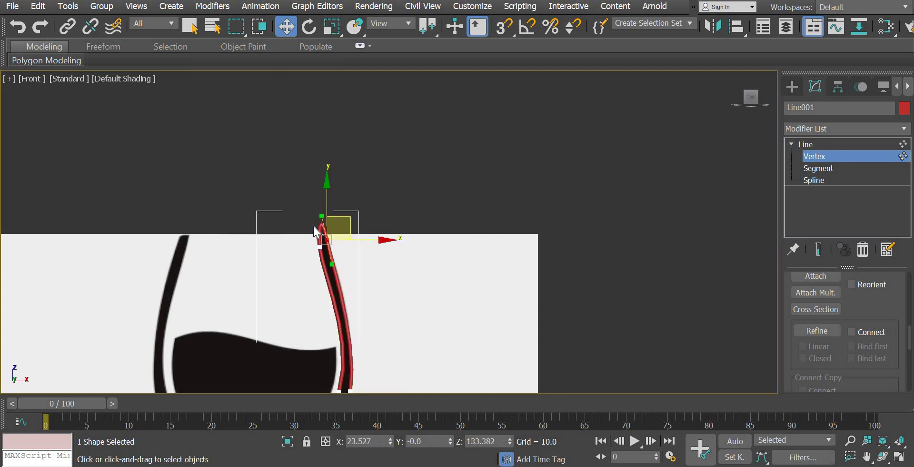
# Step: Lower both rim vertices until the rounded tip meets the glass's top edge, and shift the inner vertex's upper handle inward
pyautogui.scroll(3, 342, 265)
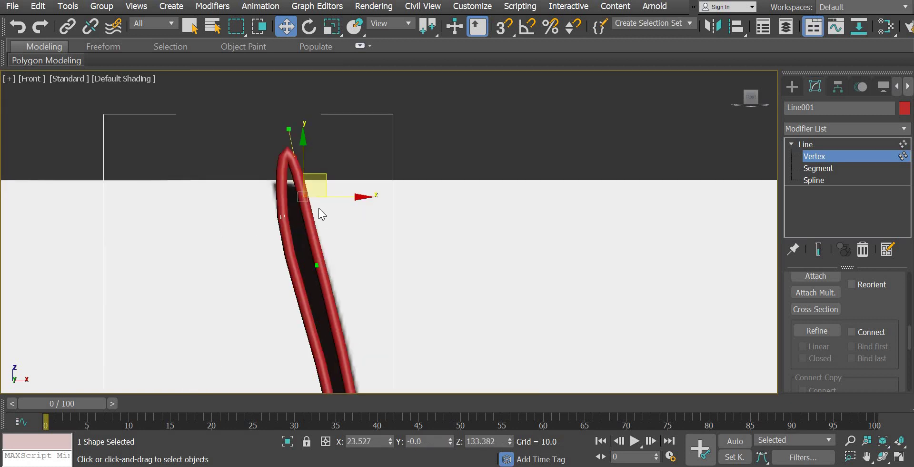
pyautogui.moveTo(323, 174); pyautogui.dragTo(309, 210)
pyautogui.click(284, 217)
pyautogui.click(282, 217)
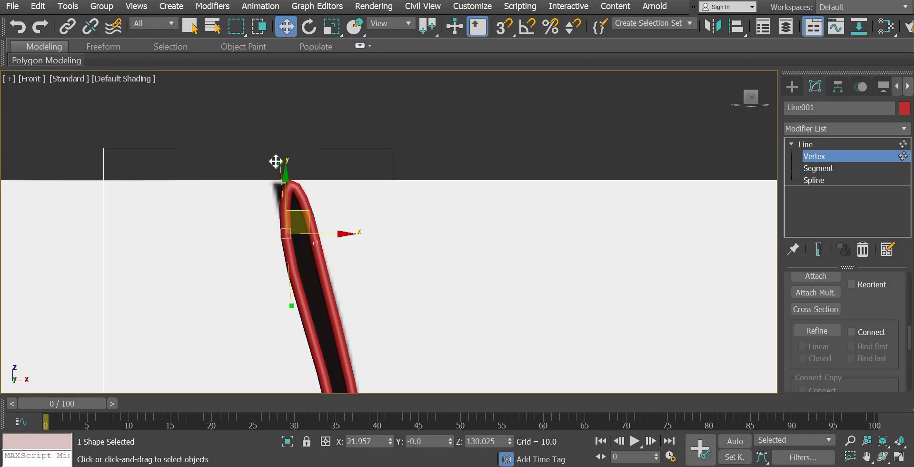
pyautogui.moveTo(276, 161); pyautogui.dragTo(267, 161)
# Step: Nudge the outer wall vertex at the bowl's widest part slightly outward to match the glass outline
pyautogui.moveTo(334, 365); pyautogui.dragTo(276, 161, button='middle')
pyautogui.scroll(-1, 333, 285)
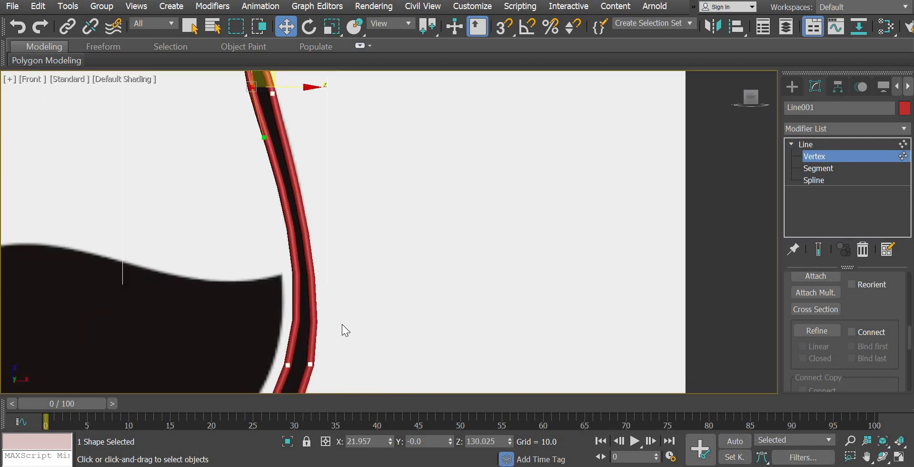
pyautogui.scroll(-4, 342, 324)
pyautogui.scroll(3, 342, 329)
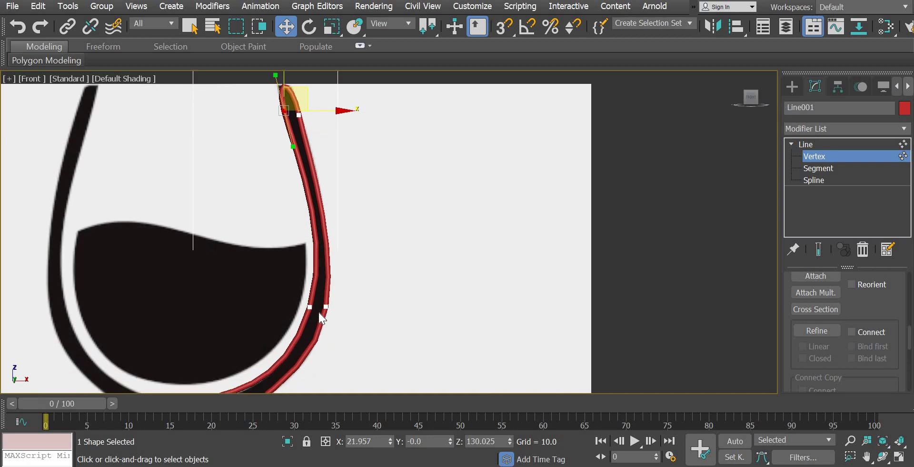
pyautogui.click(326, 306)
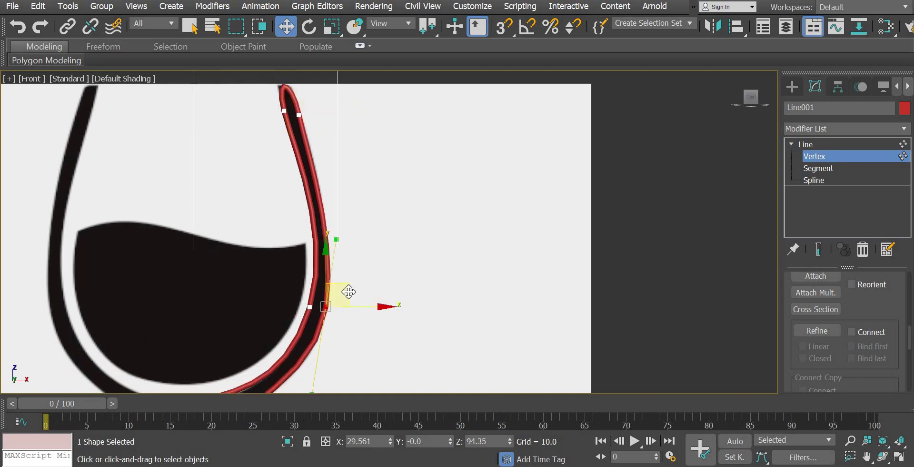
pyautogui.moveTo(351, 289); pyautogui.dragTo(353, 289)
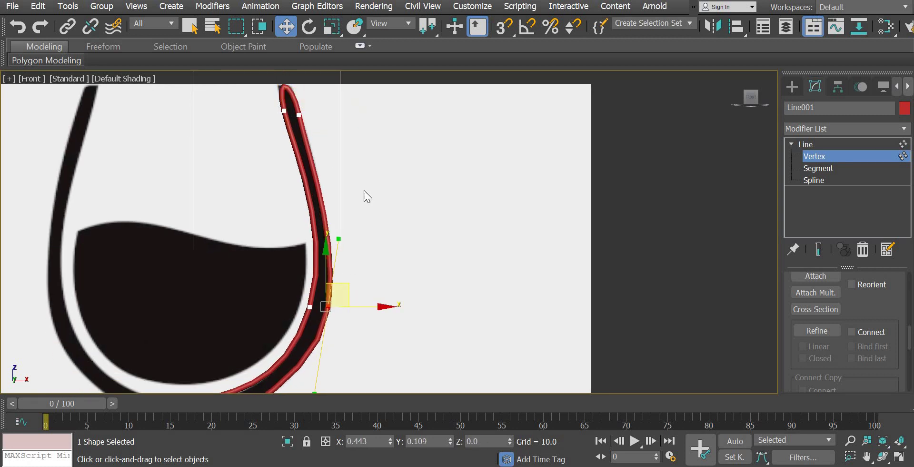
# Step: Shift the outer rim vertex's lower handle outward along the glass edge and nudge the inner rim vertex slightly inward
pyautogui.click(299, 115)
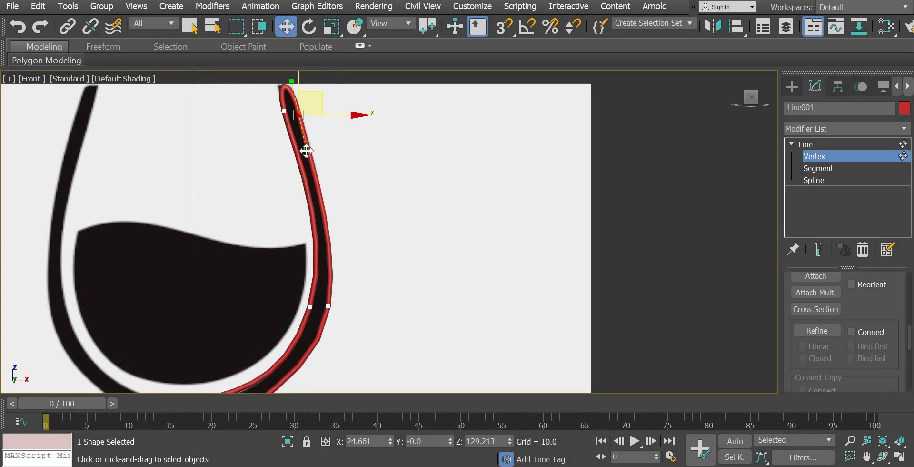
pyautogui.moveTo(308, 150); pyautogui.dragTo(311, 150)
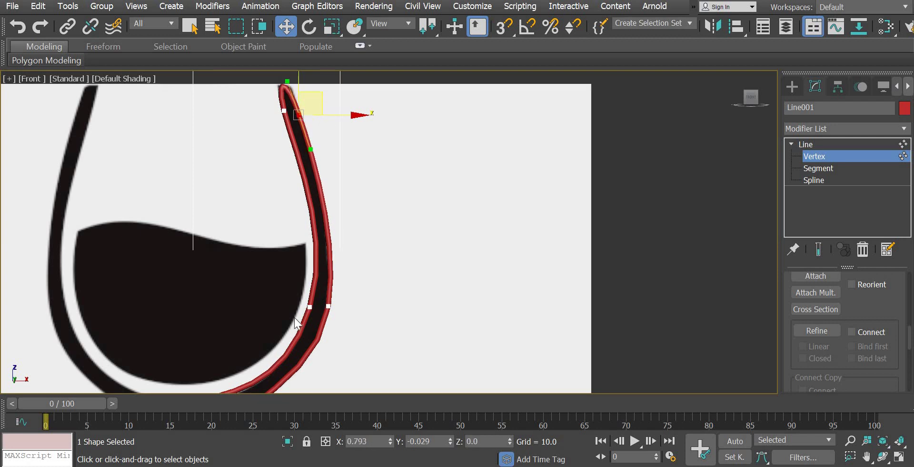
pyautogui.moveTo(297, 115); pyautogui.dragTo(296, 90)
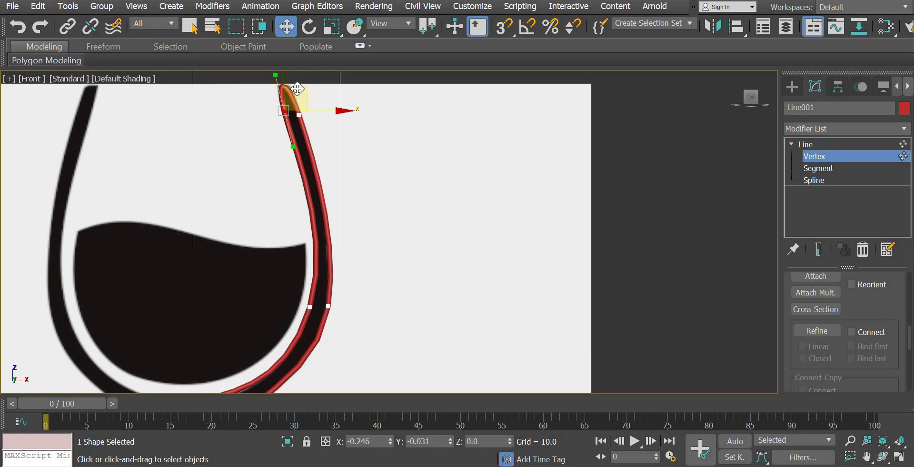
# Step: Change the end vertex at the bowl's inner bottom to Bezier and lower its handle to flatten the curve along the bowl floor
pyautogui.scroll(-2, 358, 272)
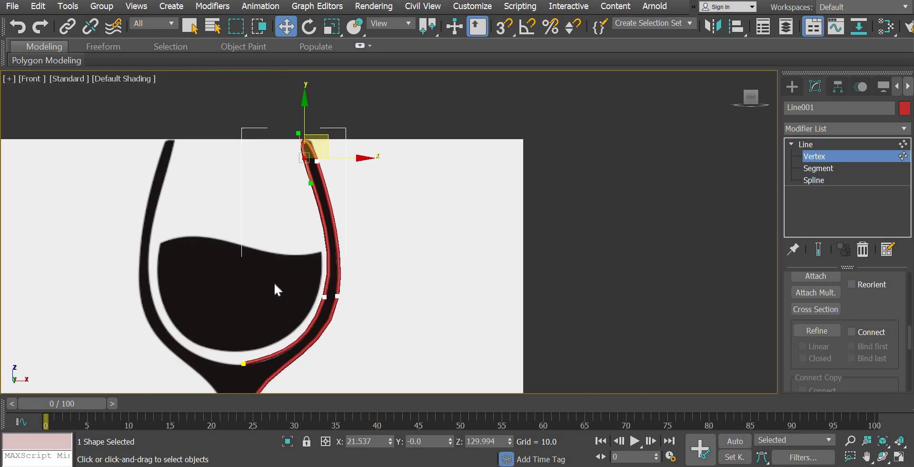
pyautogui.moveTo(273, 284); pyautogui.dragTo(268, 194, button='middle')
pyautogui.scroll(4, 243, 292)
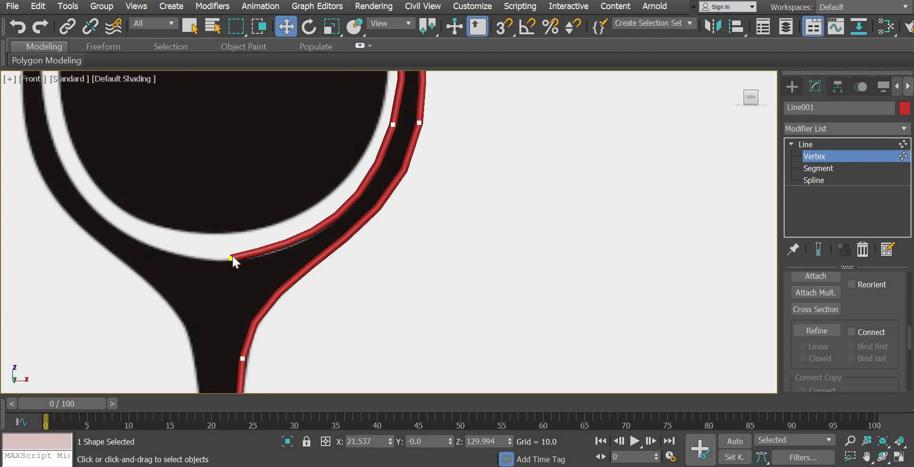
pyautogui.click(232, 258)
pyautogui.rightClick(236, 247)
pyautogui.click(209, 155)
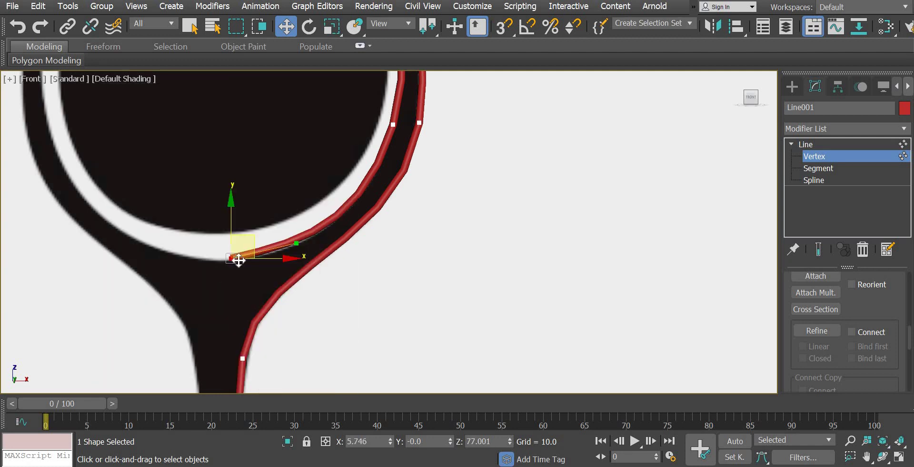
pyautogui.rightClick(228, 252)
pyautogui.click(215, 161)
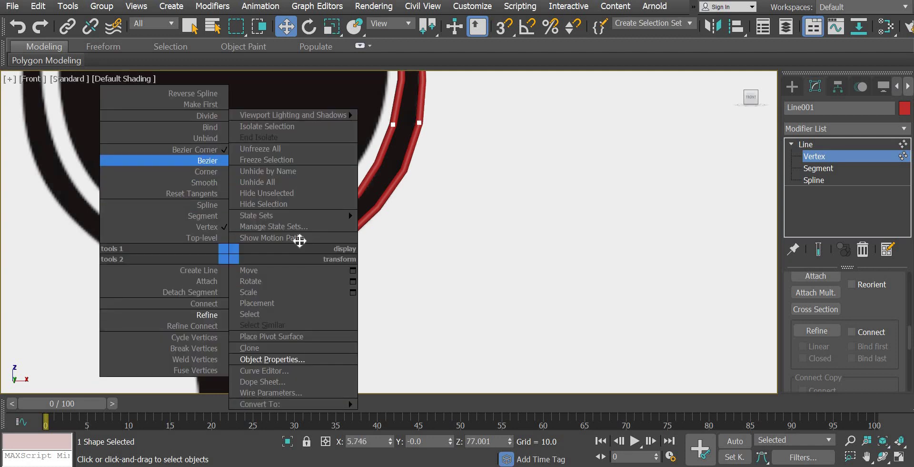
pyautogui.moveTo(298, 244); pyautogui.dragTo(300, 252)
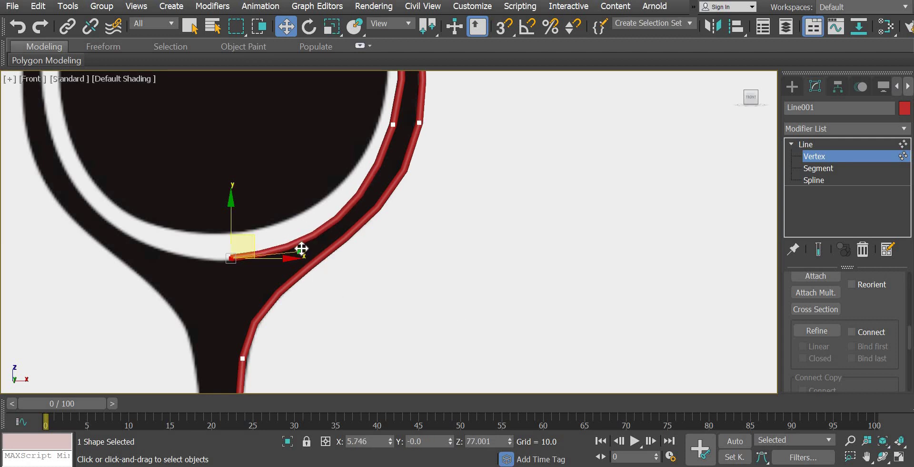
pyautogui.moveTo(302, 248); pyautogui.dragTo(268, 267)
# Step: Move the inner wall vertex slightly up and outward, and pull its lower handle outward to follow the bowl's inner curve
pyautogui.click(392, 125)
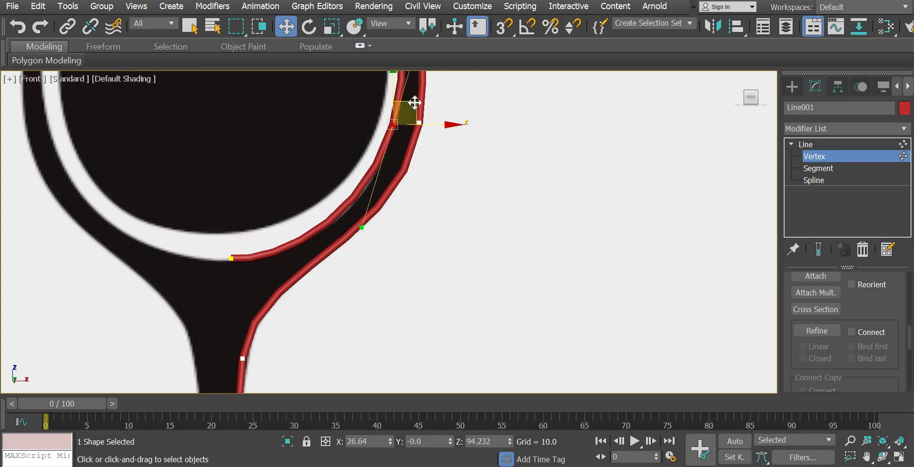
pyautogui.moveTo(419, 98); pyautogui.dragTo(423, 92)
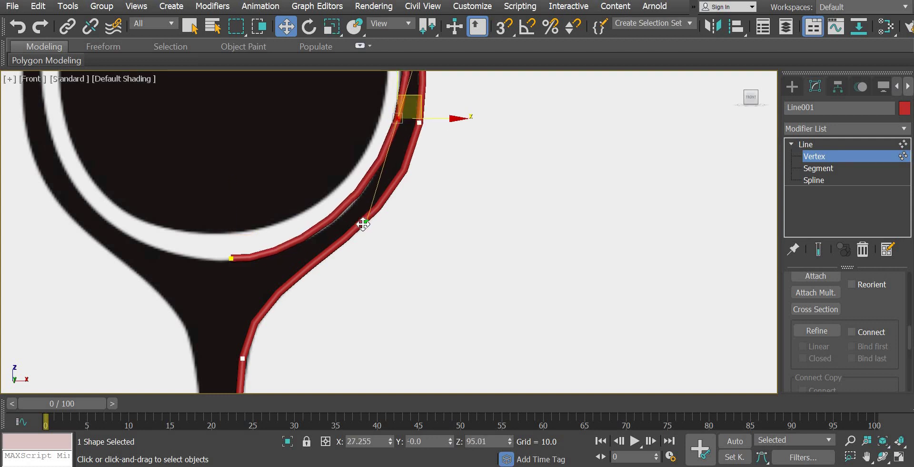
pyautogui.moveTo(364, 222); pyautogui.dragTo(374, 227)
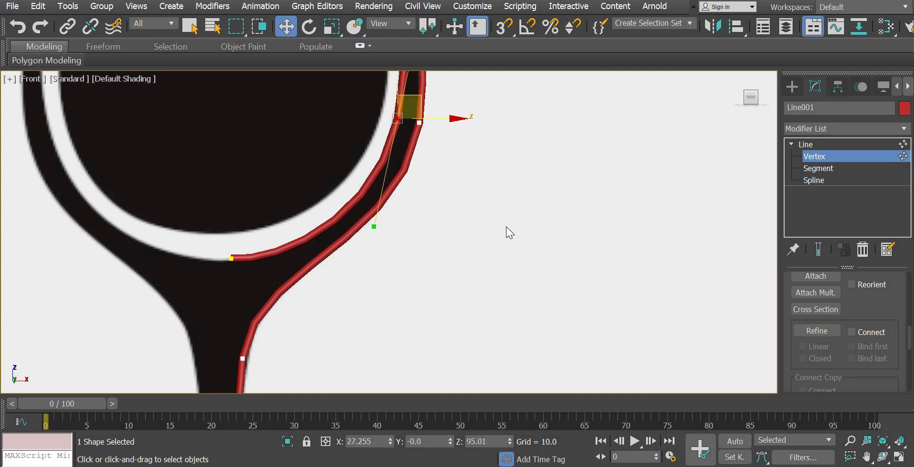
# Step: Refine the spline with two extra vertices along the foot's upper curve, between the stem base and the profile's end
pyautogui.scroll(-2, 476, 255)
pyautogui.moveTo(450, 286); pyautogui.dragTo(338, 378, button='middle')
pyautogui.moveTo(407, 298); pyautogui.dragTo(479, 148, button='middle')
pyautogui.moveTo(370, 371); pyautogui.dragTo(418, 138, button='middle')
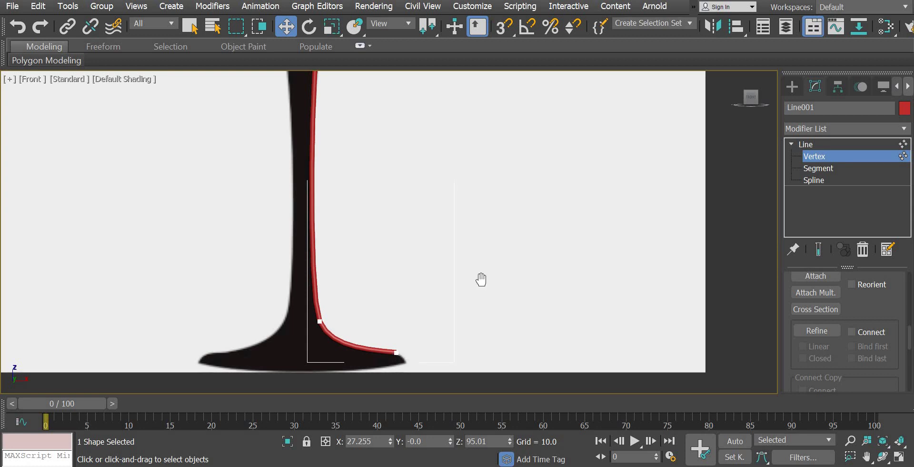
pyautogui.moveTo(370, 343); pyautogui.dragTo(449, 270, button='middle')
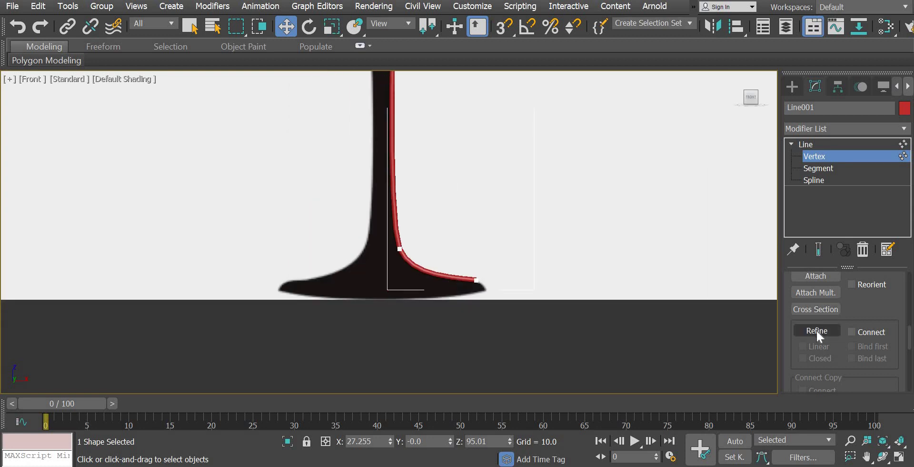
pyautogui.click(817, 331)
pyautogui.click(441, 275)
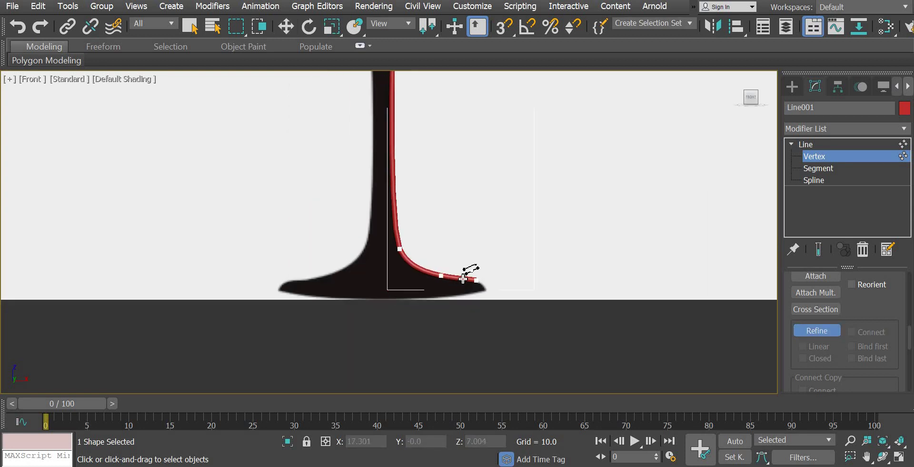
# Step: Lower the profile's end vertex beneath the foot and move the nearest added vertex to the foot's lower outer edge
pyautogui.click(286, 26)
pyautogui.click(477, 281)
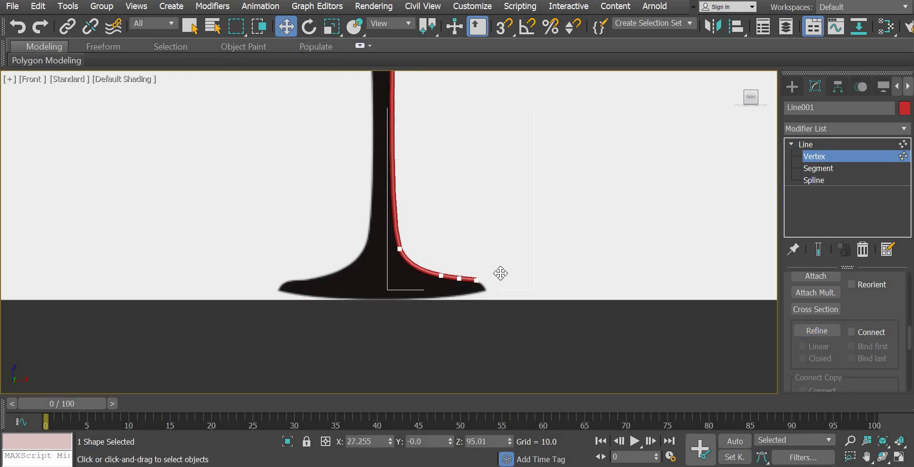
pyautogui.moveTo(500, 261); pyautogui.dragTo(501, 288)
pyautogui.moveTo(541, 244); pyautogui.dragTo(496, 171, button='middle')
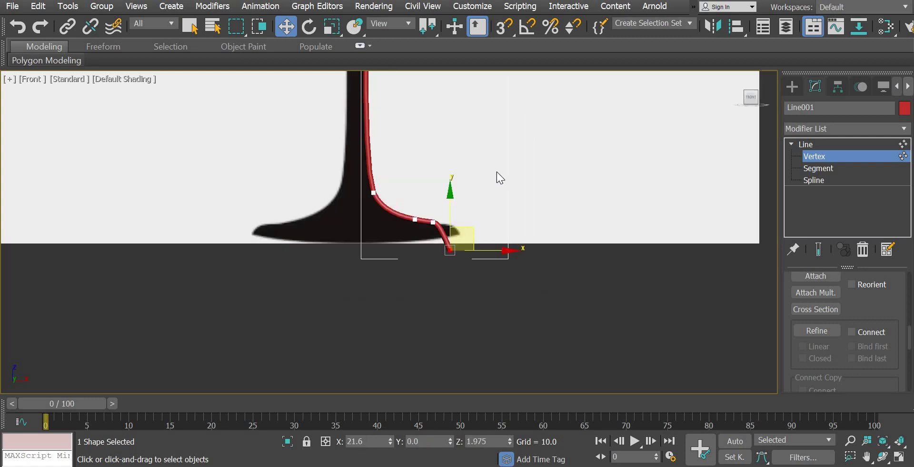
pyautogui.scroll(3, 496, 171)
pyautogui.moveTo(328, 210); pyautogui.dragTo(384, 239, button='middle')
pyautogui.click(368, 200)
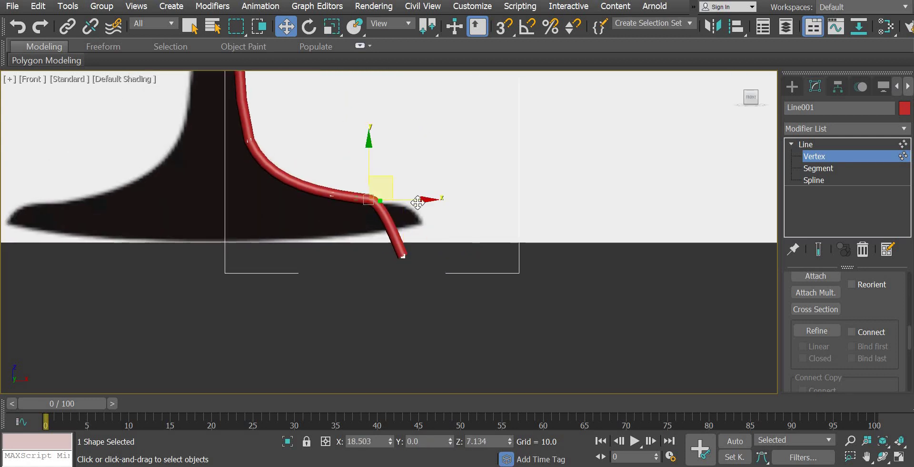
pyautogui.moveTo(370, 200); pyautogui.dragTo(403, 224)
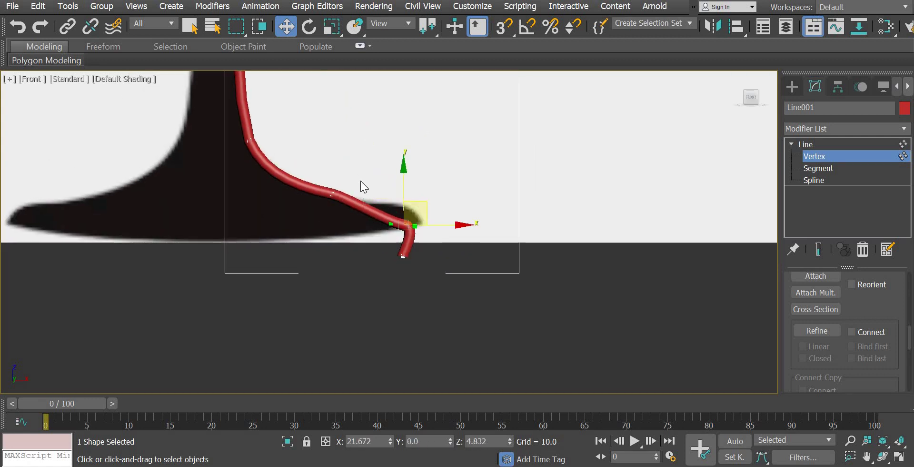
# Step: Move the other added vertex to the foot's upper outer edge and place the end vertex under the stem at about X 6.07, Z 9.615
pyautogui.click(332, 194)
pyautogui.moveTo(354, 171); pyautogui.dragTo(427, 182)
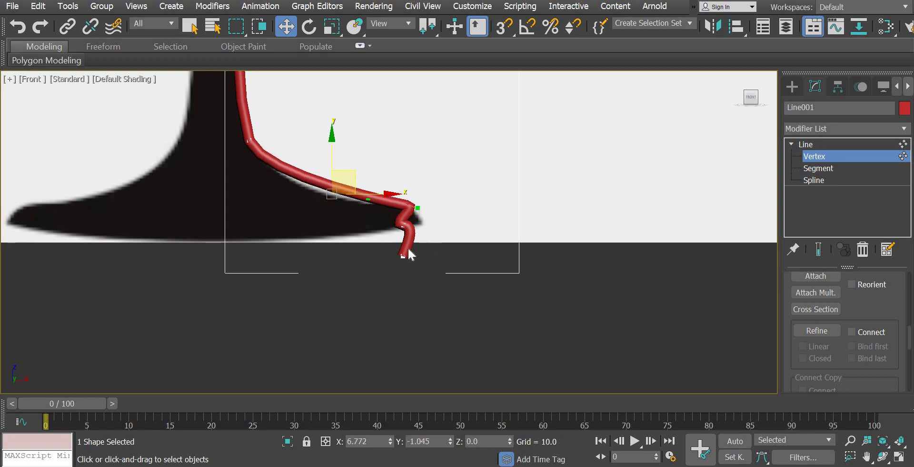
pyautogui.hotkey('ctrl', 'z')
pyautogui.click(403, 256)
pyautogui.moveTo(424, 240); pyautogui.dragTo(249, 153)
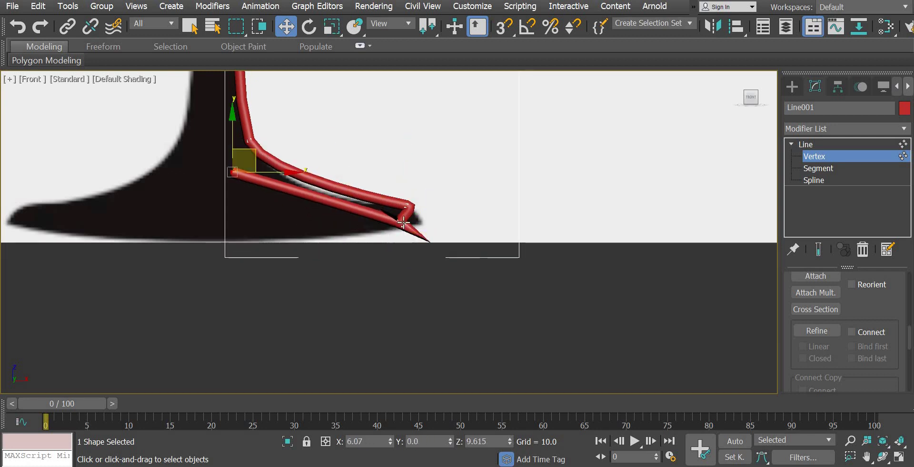
# Step: Convert the lower and upper vertices at the foot's outer edge to Smooth type to round the edge
pyautogui.rightClick(398, 216)
pyautogui.click(393, 147)
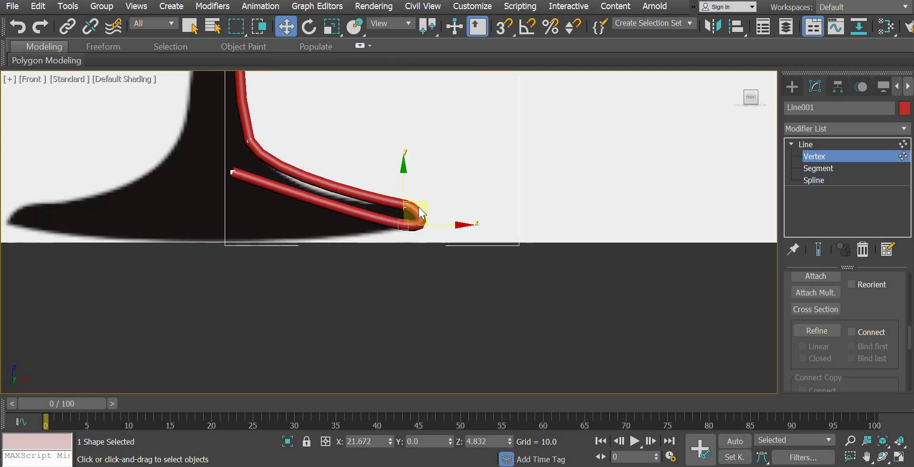
pyautogui.rightClick(407, 209)
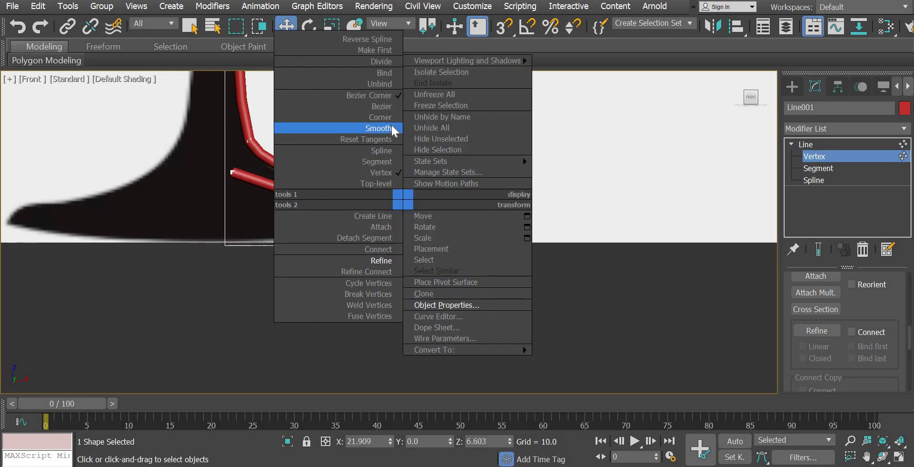
pyautogui.click(390, 124)
# Step: Convert the end vertex under the stem to Smooth and then Bezier, and lower its handle to curve the foot's underside
pyautogui.click(234, 173)
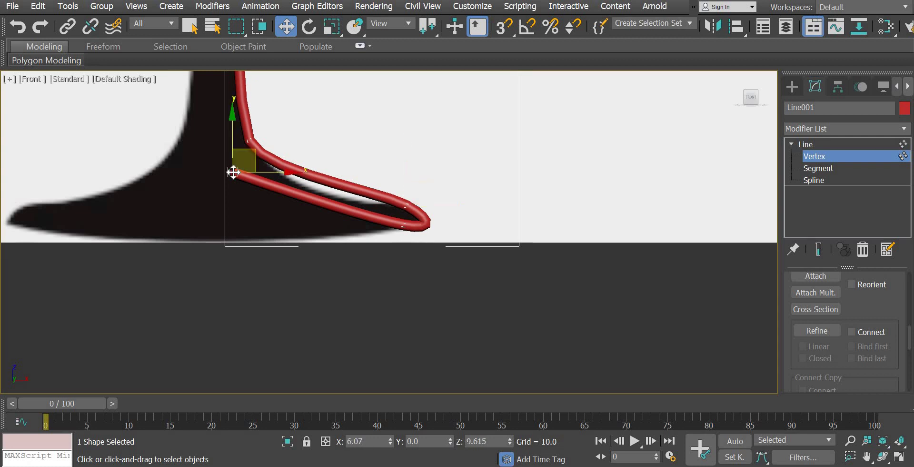
pyautogui.rightClick(233, 173)
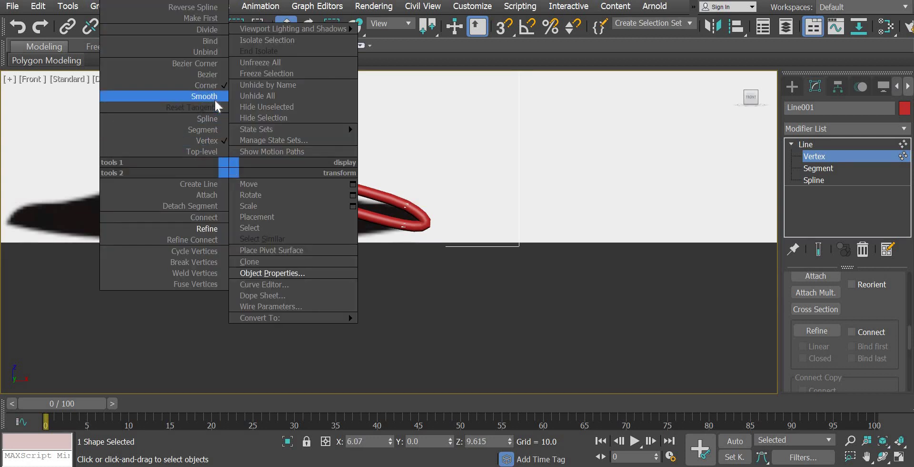
pyautogui.click(215, 98)
pyautogui.rightClick(233, 174)
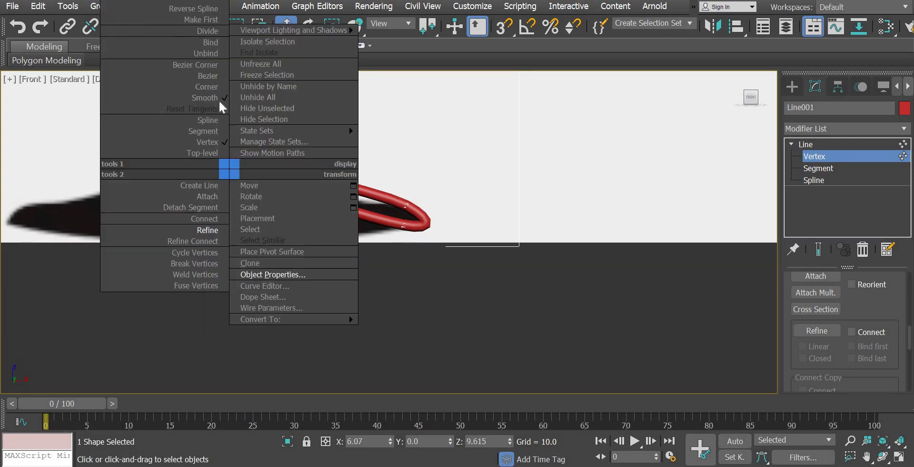
pyautogui.click(215, 75)
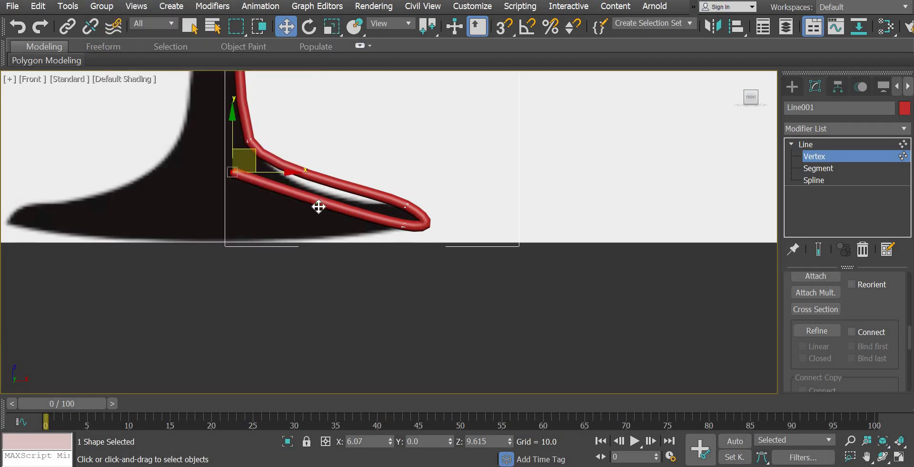
pyautogui.moveTo(316, 212); pyautogui.dragTo(314, 224)
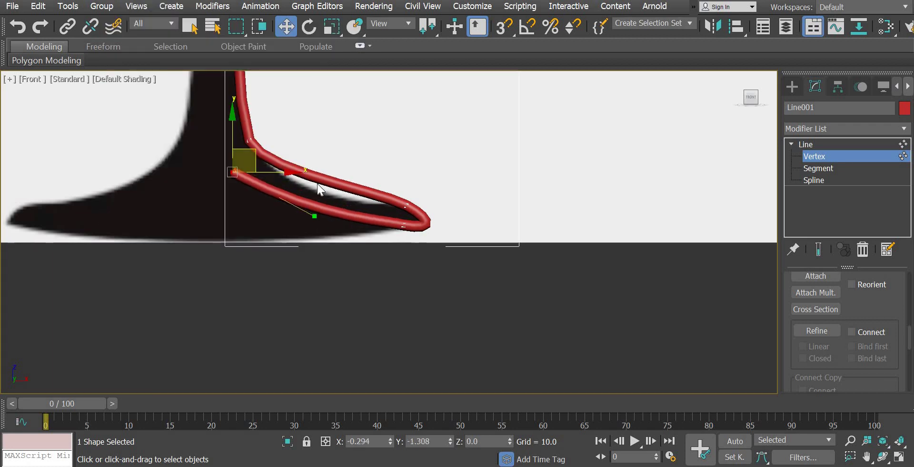
# Step: Pull the stem-base vertex's lower handle down and outward along the foot's top curve, and lower the end vertex's handle further
pyautogui.click(249, 138)
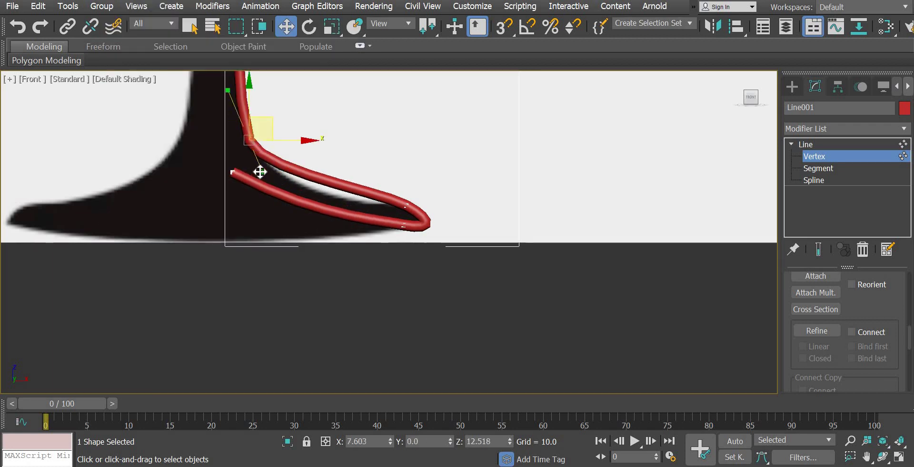
pyautogui.moveTo(260, 171); pyautogui.dragTo(283, 207)
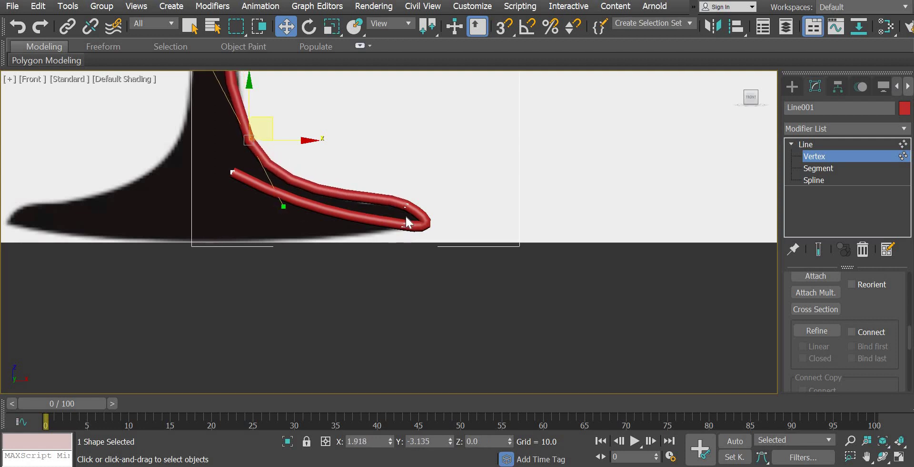
pyautogui.click(234, 170)
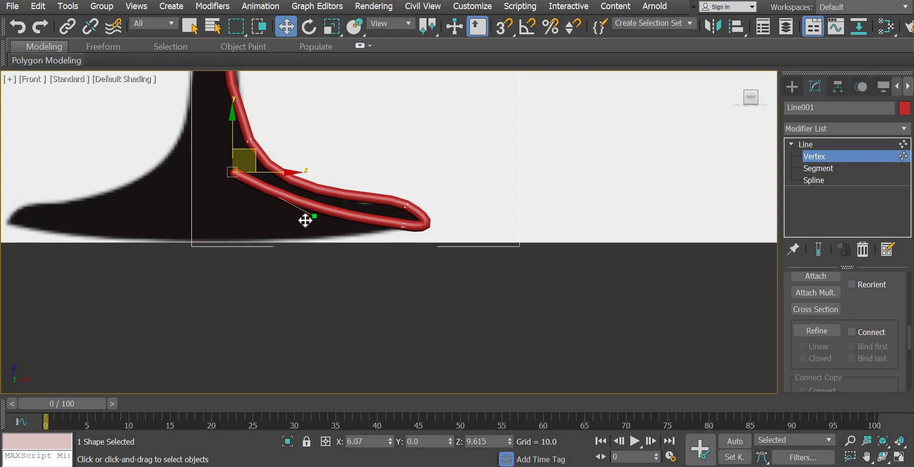
pyautogui.moveTo(305, 219); pyautogui.dragTo(304, 223)
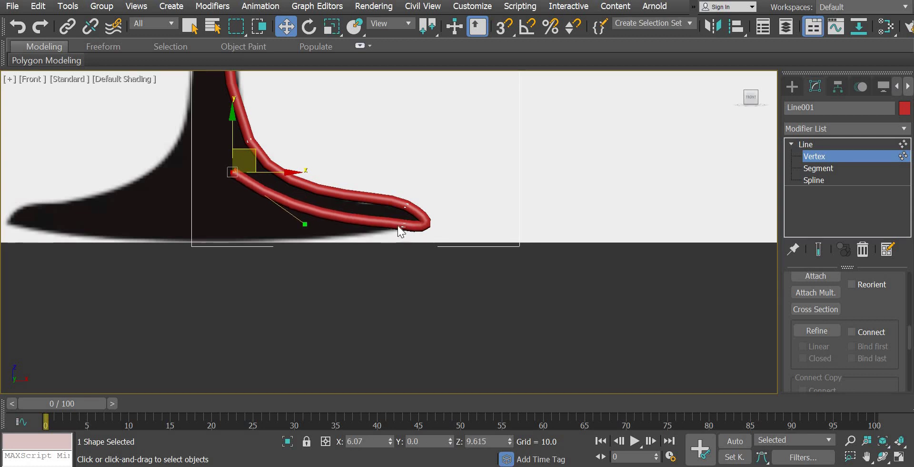
# Step: Convert the lower vertex at the foot's outer edge to Bezier and raise its outer handle to reshape the tip
pyautogui.click(407, 225)
pyautogui.rightClick(407, 225)
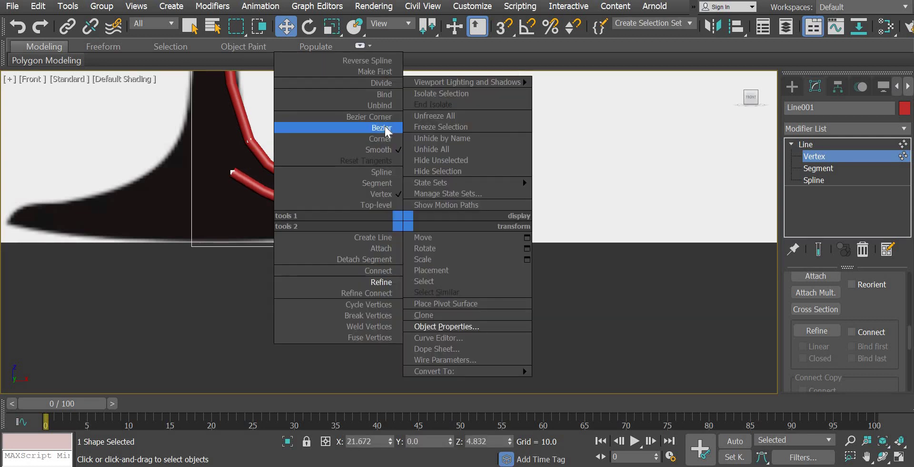
pyautogui.click(384, 127)
pyautogui.moveTo(439, 225)
pyautogui.mouseDown()
pyautogui.moveTo(445, 218)
pyautogui.moveTo(431, 216)
pyautogui.mouseUp()
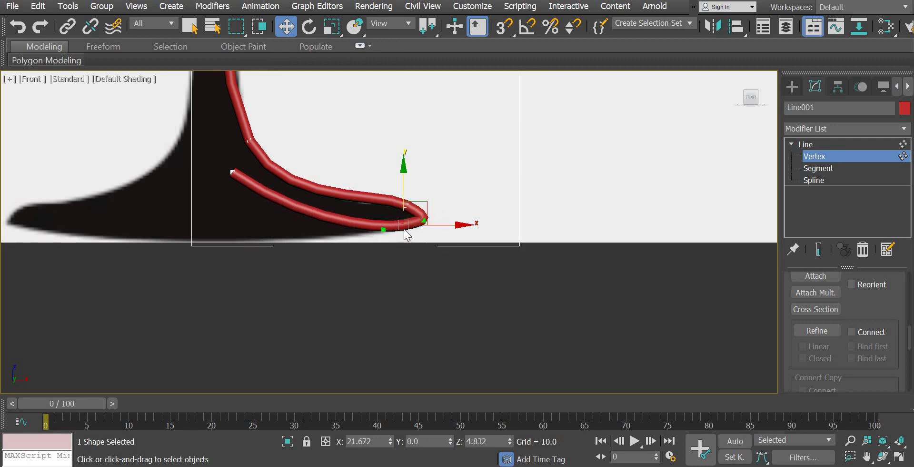
pyautogui.click(424, 247)
pyautogui.scroll(3, 442, 164)
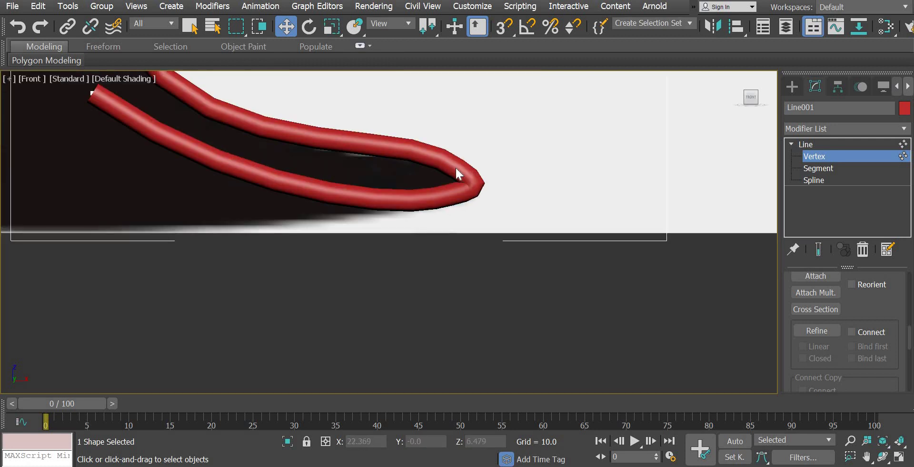
pyautogui.scroll(-3, 441, 210)
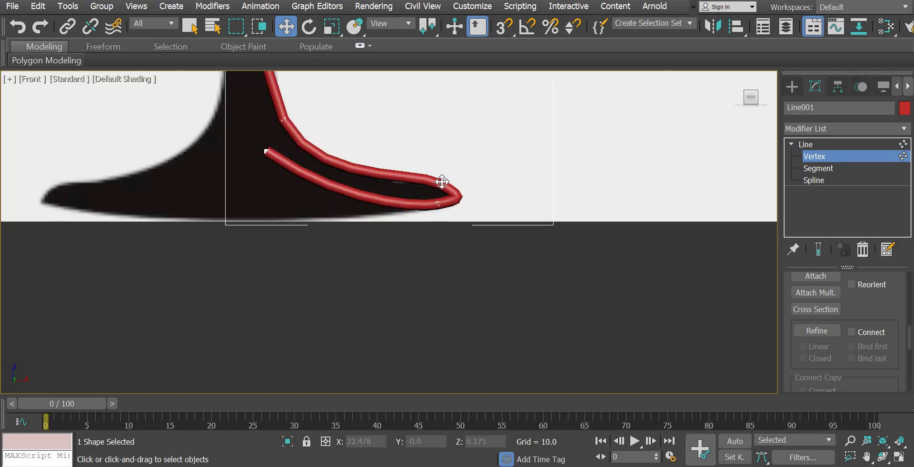
# Step: Convert the upper vertex at the foot's outer edge to Bezier, flatten its handle, and slightly extend the lower edge vertex's handle
pyautogui.click(440, 184)
pyautogui.rightClick(442, 185)
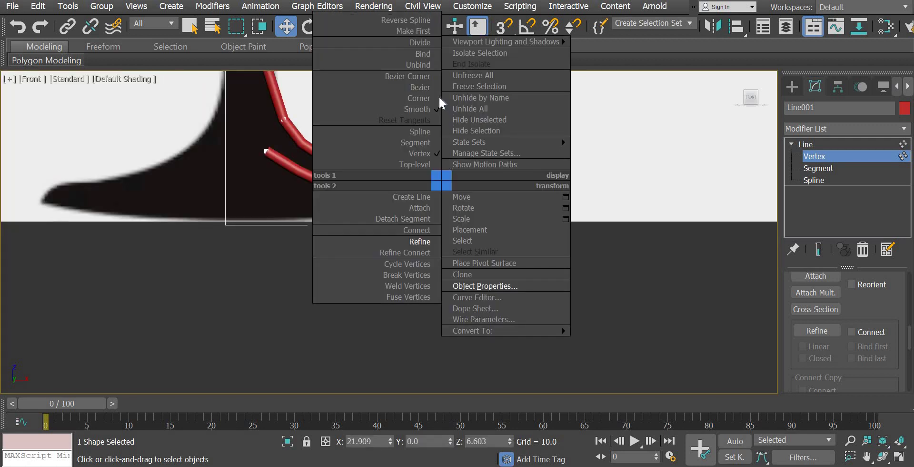
pyautogui.click(428, 97)
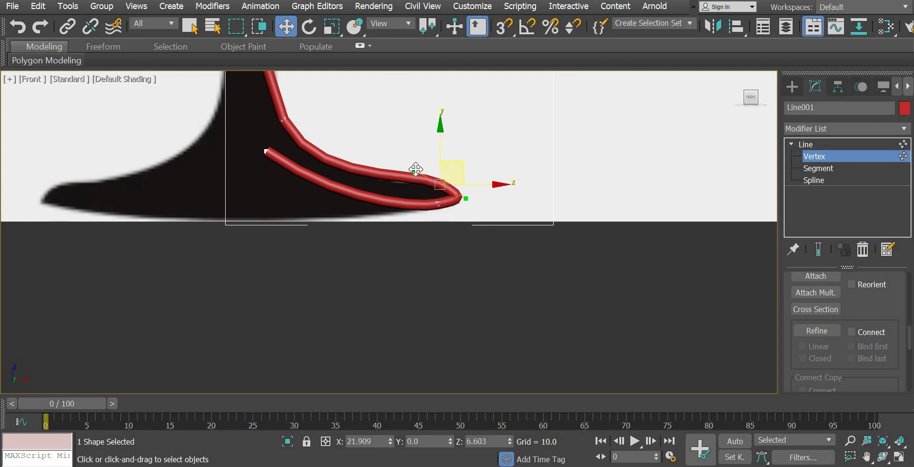
pyautogui.moveTo(414, 171); pyautogui.dragTo(416, 177)
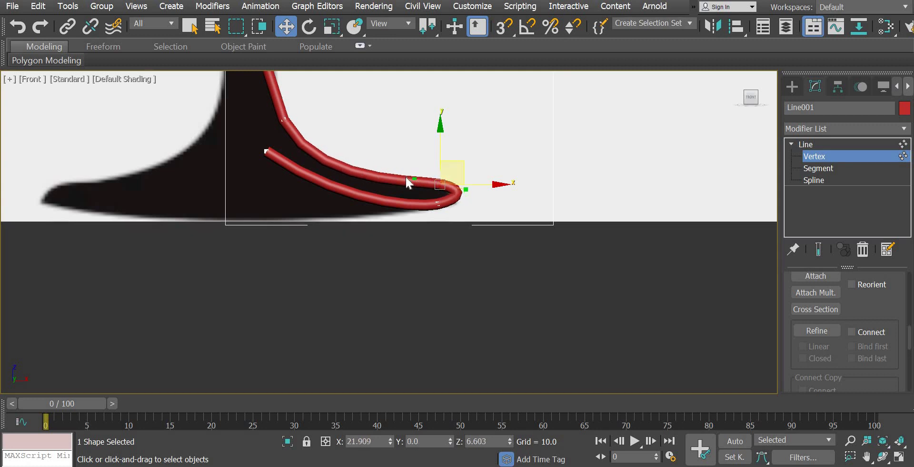
pyautogui.click(439, 203)
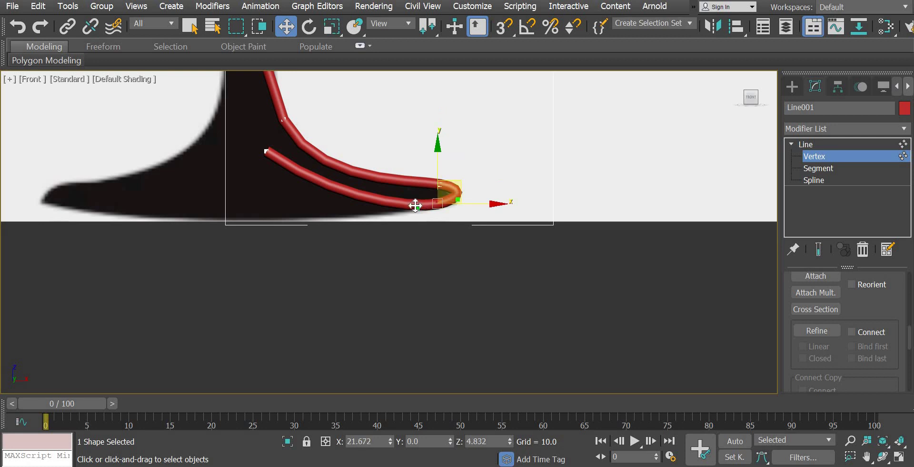
pyautogui.moveTo(415, 205); pyautogui.dragTo(415, 205)
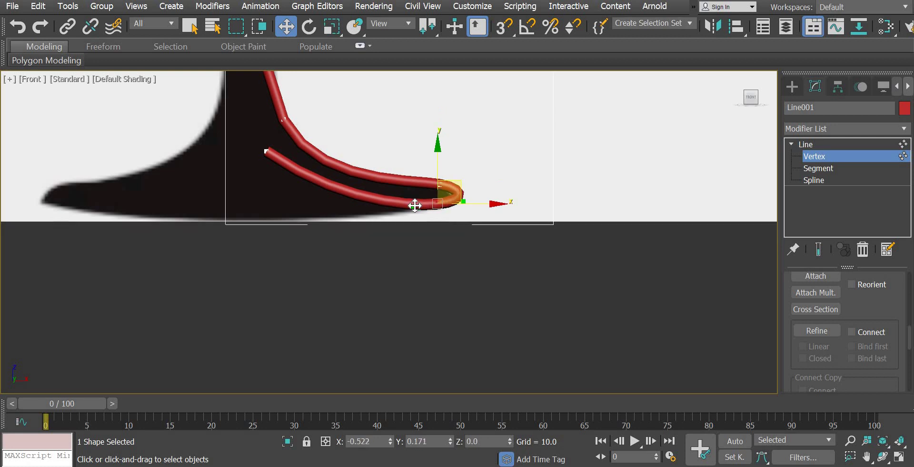
# Step: Move the end vertex under the stem to about X 5.471, Z 10.169 and adjust its handle to curve the foot's underside
pyautogui.click(266, 151)
pyautogui.moveTo(334, 204); pyautogui.dragTo(337, 207)
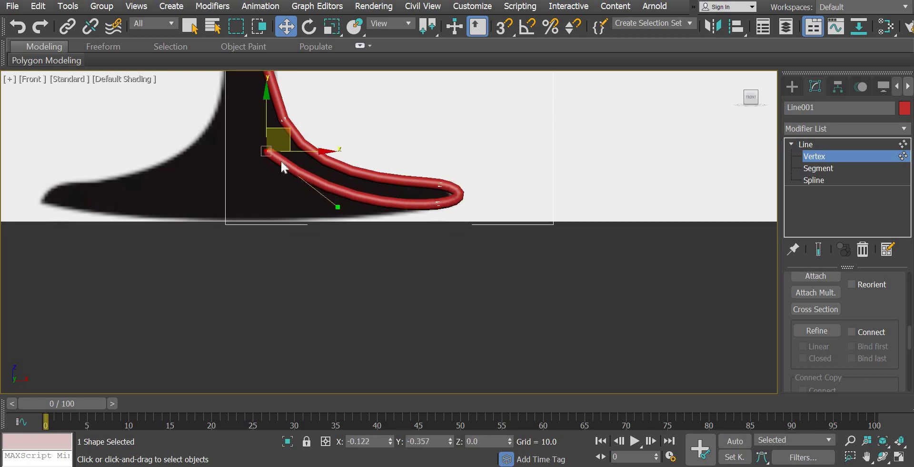
pyautogui.moveTo(285, 125); pyautogui.dragTo(279, 119)
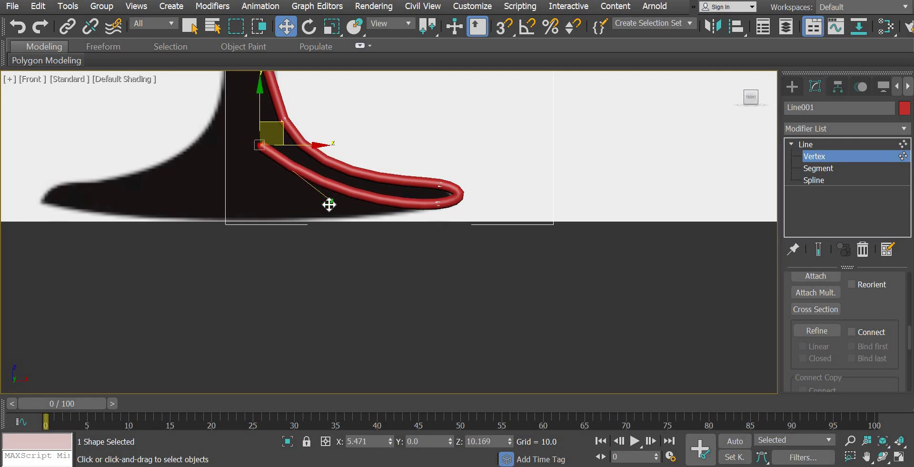
pyautogui.moveTo(329, 205); pyautogui.dragTo(325, 208)
# Step: Pull the stem-base vertex's upper handle outward so the stem profile follows the reference edge
pyautogui.scroll(-3, 388, 217)
pyautogui.moveTo(337, 215); pyautogui.dragTo(354, 319, button='middle')
pyautogui.moveTo(369, 185); pyautogui.dragTo(377, 324, button='middle')
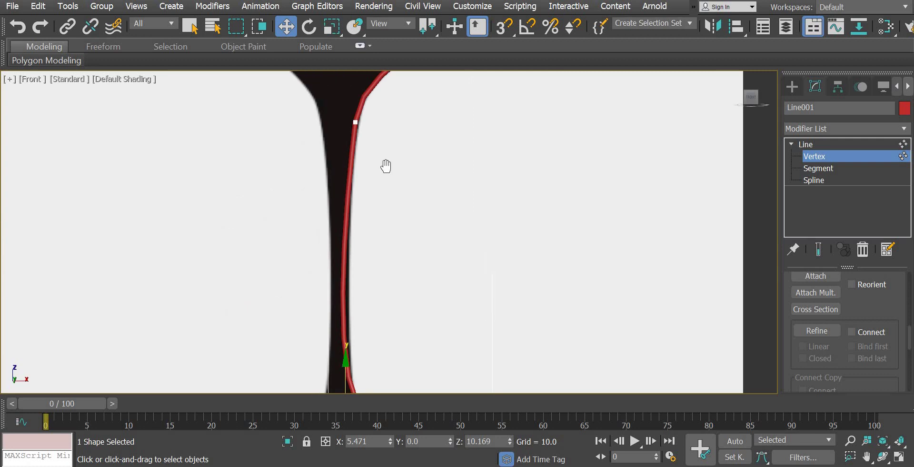
pyautogui.moveTo(386, 166); pyautogui.dragTo(389, 27, button='middle')
pyautogui.click(361, 266)
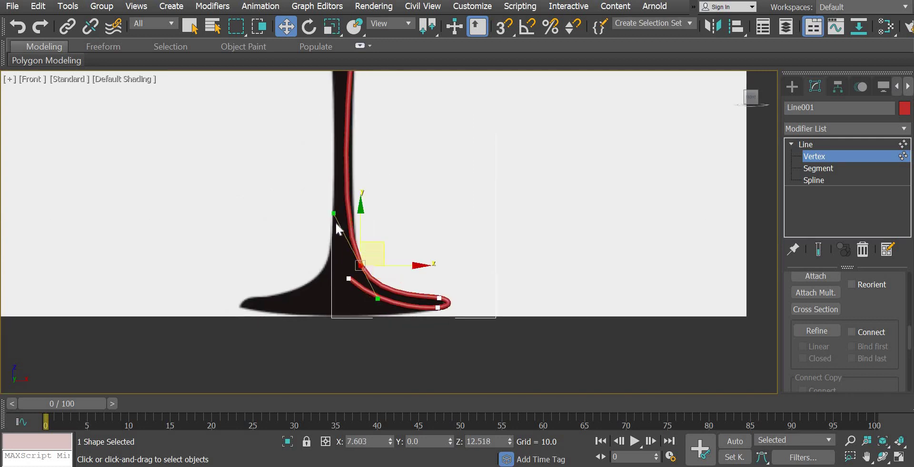
pyautogui.moveTo(342, 211); pyautogui.dragTo(344, 211)
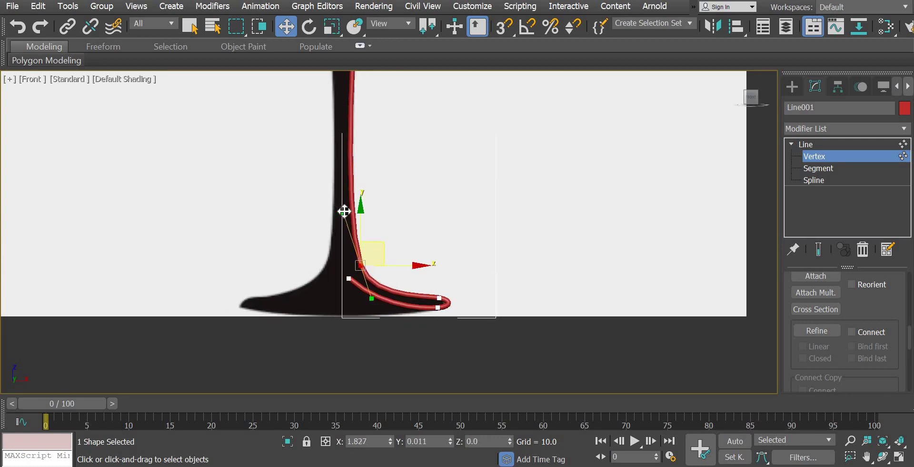
pyautogui.moveTo(398, 267); pyautogui.dragTo(387, 353, button='middle')
pyautogui.moveTo(396, 295); pyautogui.dragTo(373, 351, button='middle')
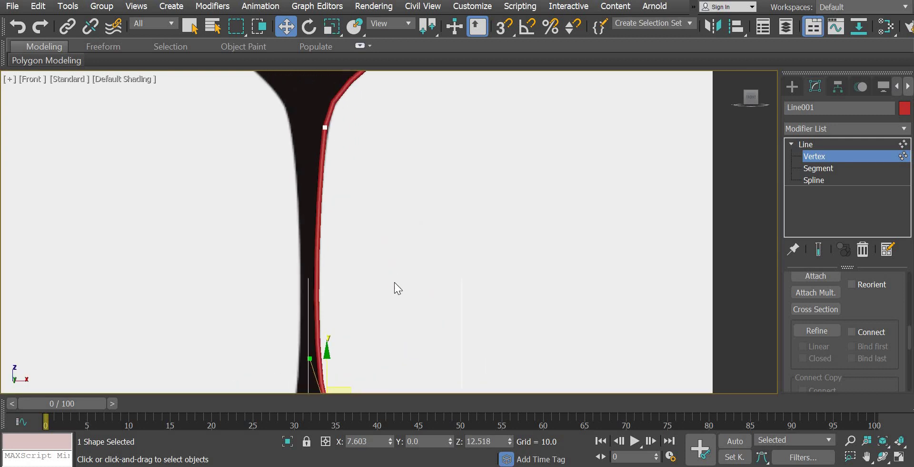
# Step: Leave vertex editing, deselect the profile line, and maximize the Perspective viewport
pyautogui.scroll(-2, 394, 281)
pyautogui.scroll(-2, 433, 233)
pyautogui.scroll(-2, 440, 259)
pyautogui.moveTo(409, 283); pyautogui.dragTo(328, 335, button='middle')
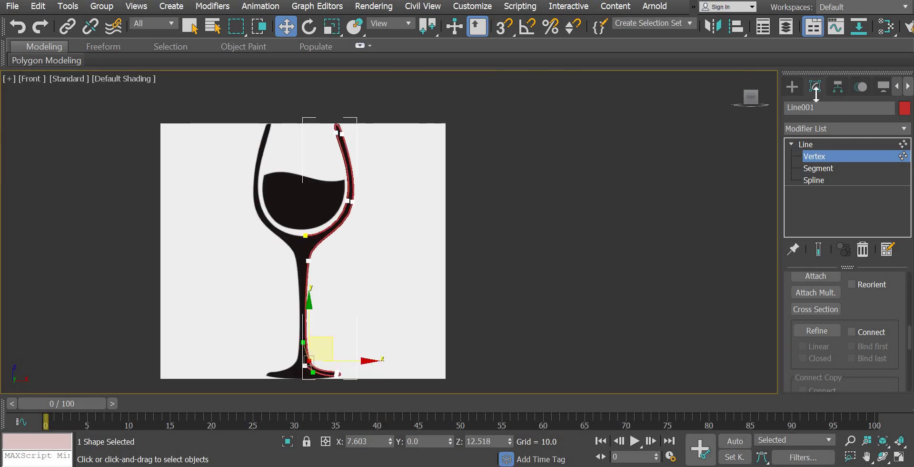
pyautogui.click(793, 87)
pyautogui.click(579, 233)
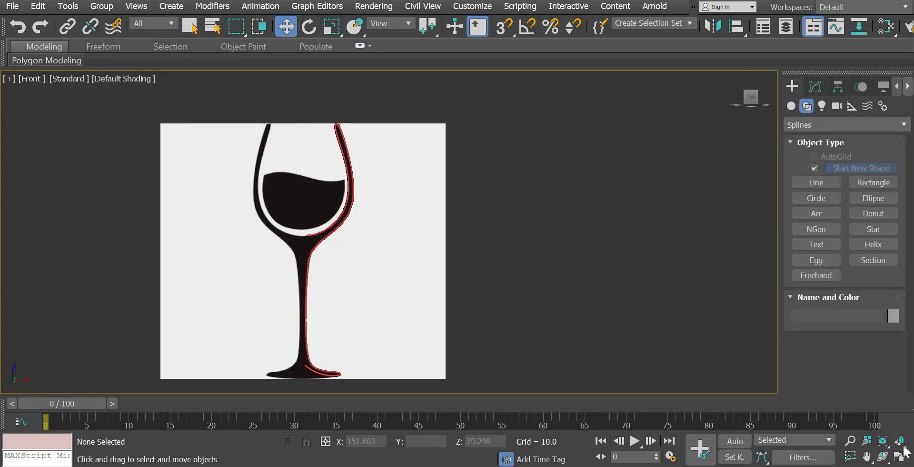
pyautogui.hotkey('alt', 'w')
pyautogui.click(762, 371)
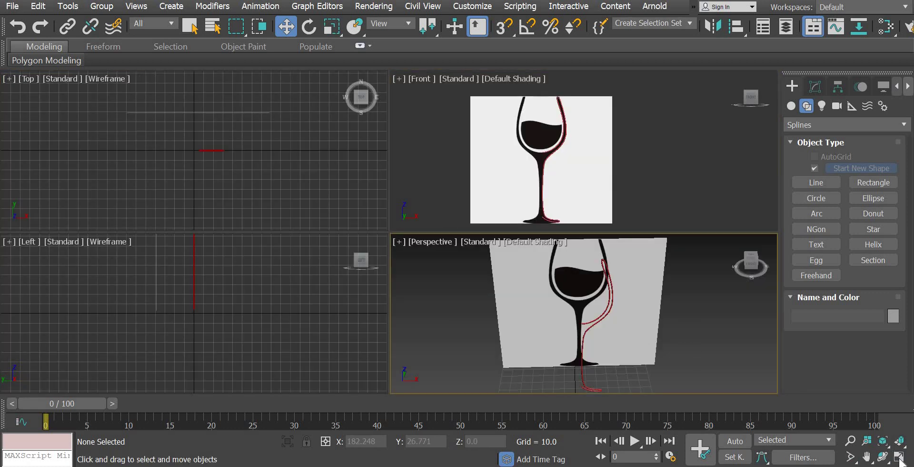
pyautogui.click(898, 458)
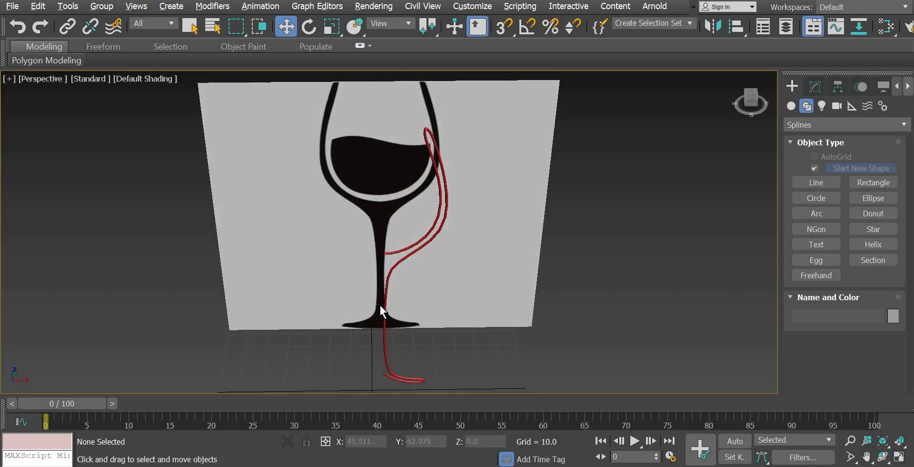
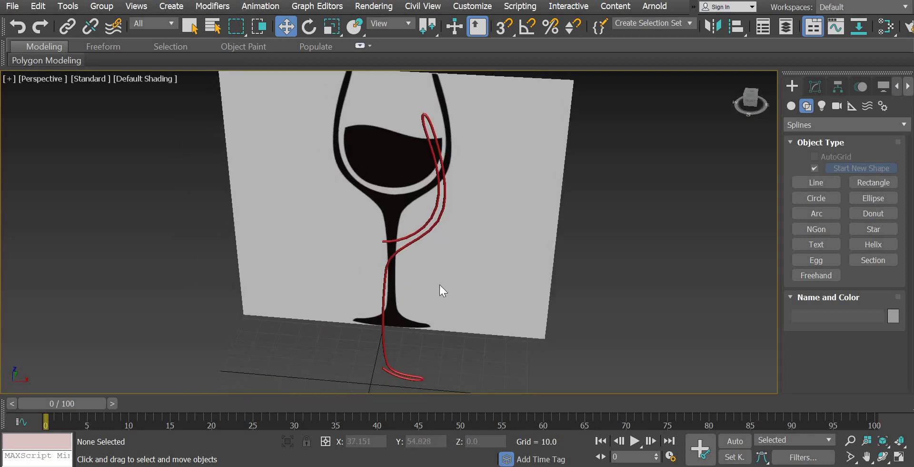
# Step: Select the glass profile line and apply a Lathe modifier to it
pyautogui.click(400, 329)
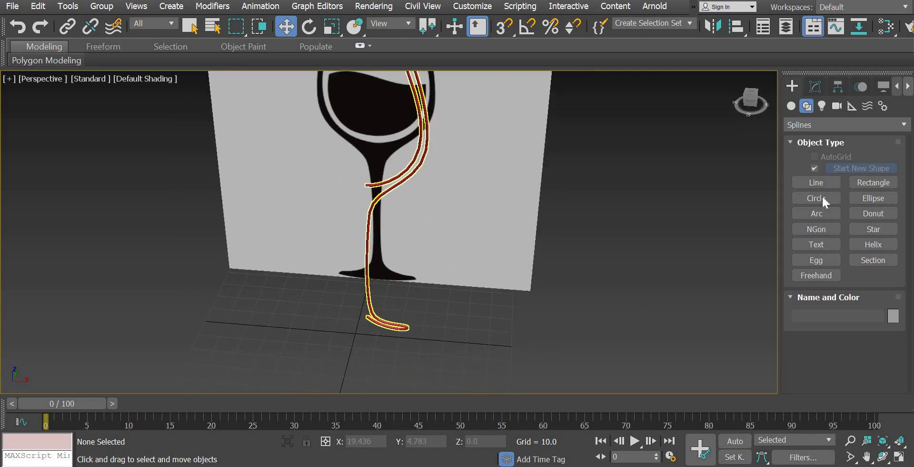
pyautogui.click(815, 87)
pyautogui.click(907, 129)
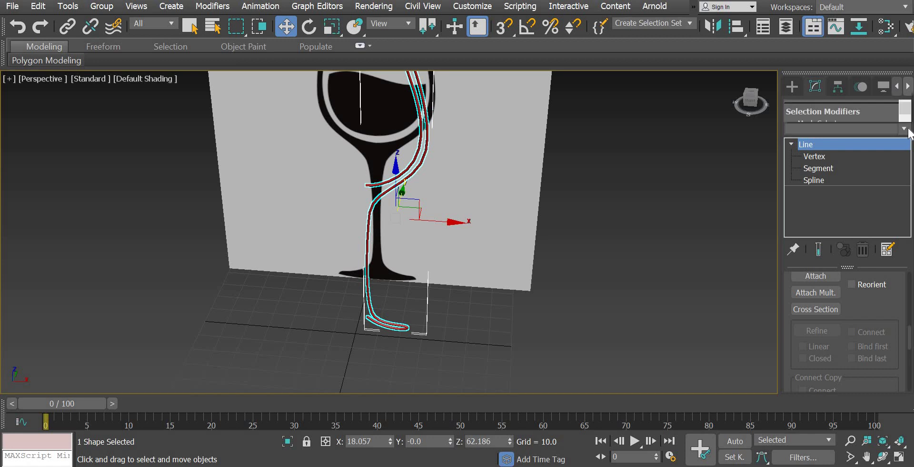
pyautogui.press('l')
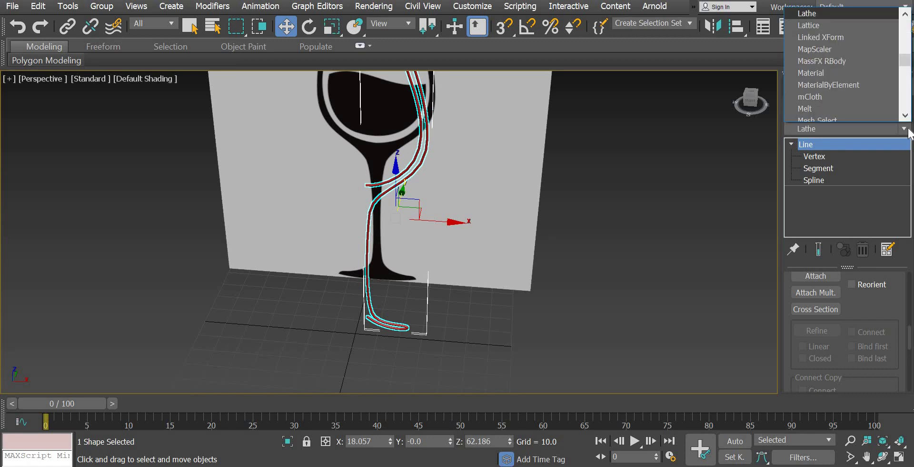
pyautogui.click(833, 14)
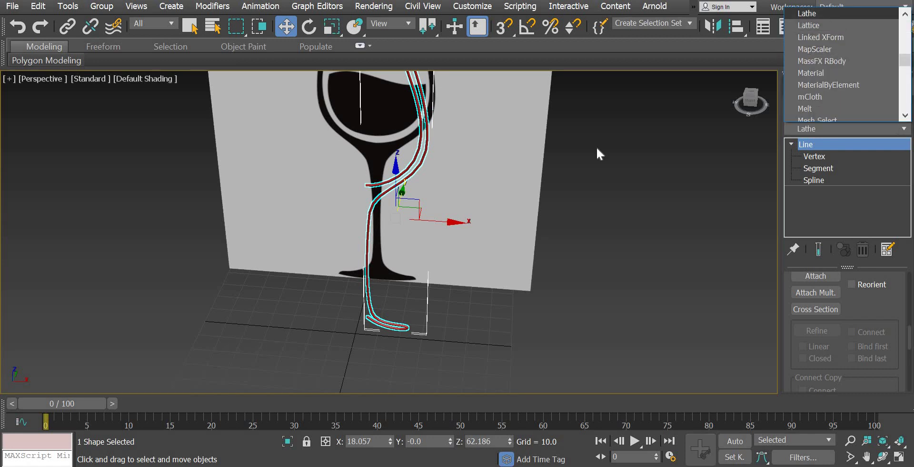
pyautogui.keyDown('alt'); pyautogui.moveTo(471, 331); pyautogui.dragTo(414, 302, button='middle'); pyautogui.keyUp('alt')
pyautogui.scroll(-2, 466, 310)
# Step: In the maximized Front view, move the Lathe axis about -14.221 along X to the centre of the reference glass
pyautogui.click(895, 454)
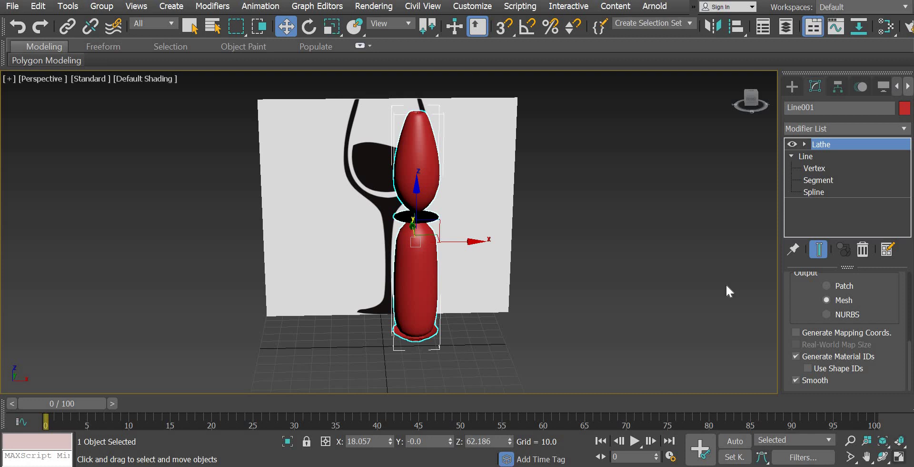
pyautogui.moveTo(566, 173); pyautogui.dragTo(612, 179, button='middle')
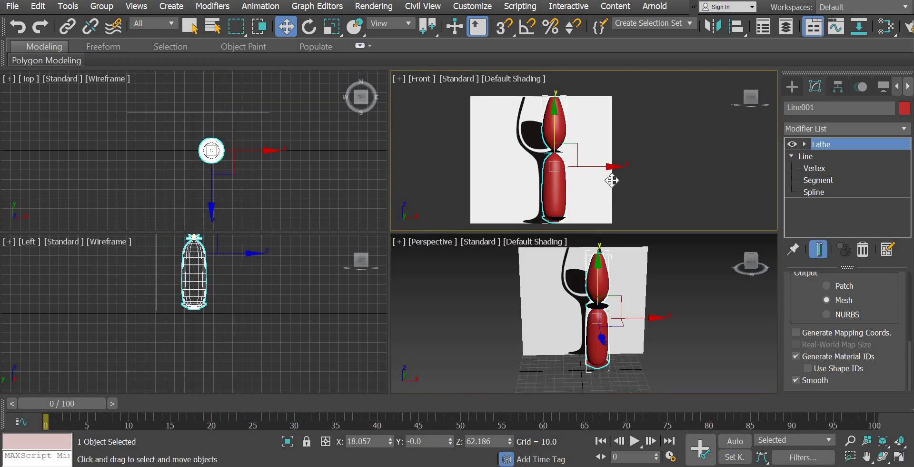
pyautogui.click(899, 458)
pyautogui.moveTo(374, 185); pyautogui.dragTo(322, 123, button='middle')
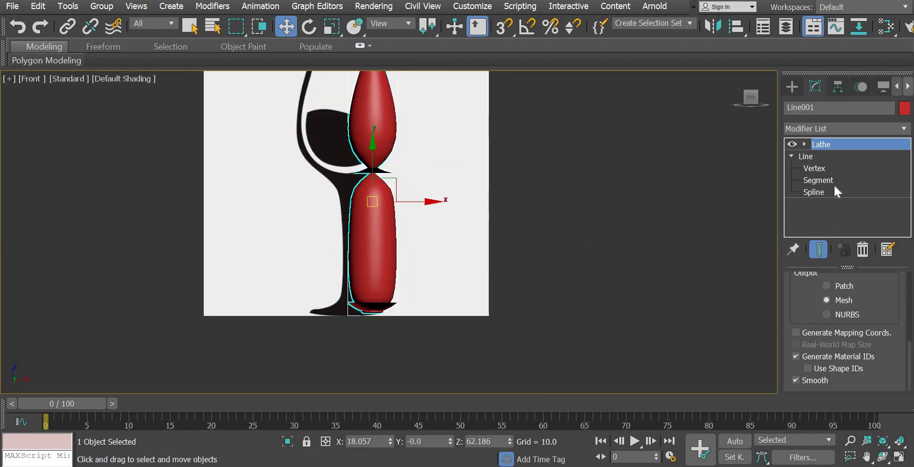
pyautogui.click(804, 143)
pyautogui.click(830, 156)
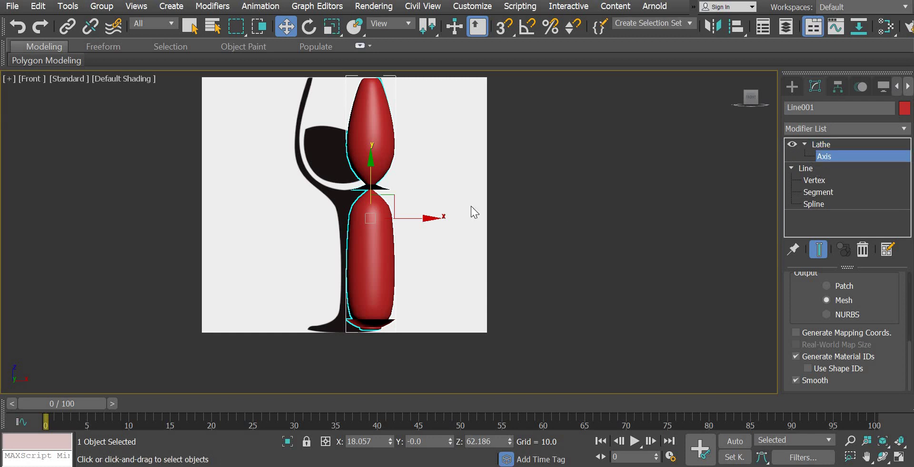
pyautogui.moveTo(424, 218); pyautogui.dragTo(396, 218)
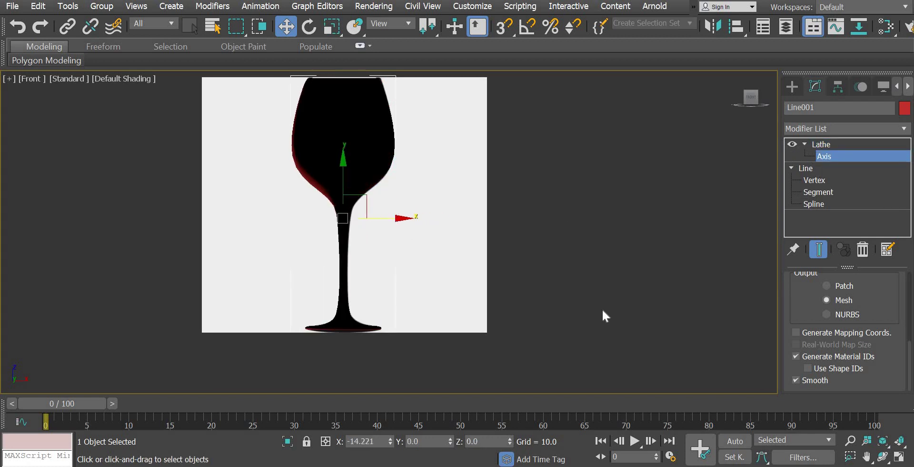
# Step: Return to the maximized Perspective view and enable Flip Normals for the Lathe
pyautogui.click(899, 456)
pyautogui.keyDown('alt'); pyautogui.moveTo(627, 382); pyautogui.dragTo(695, 381, button='middle'); pyautogui.keyUp('alt')
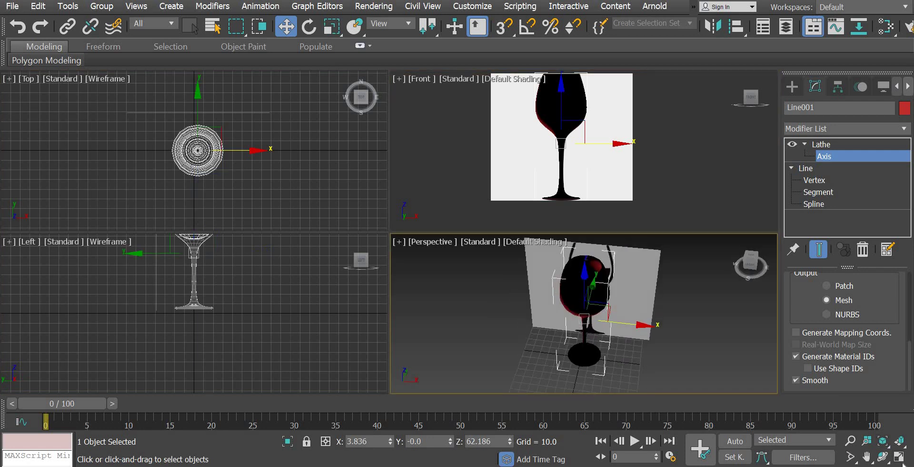
pyautogui.click(899, 457)
pyautogui.keyDown('alt'); pyautogui.moveTo(425, 273); pyautogui.dragTo(508, 288, button='middle'); pyautogui.keyUp('alt')
pyautogui.scroll(5, 797, 305)
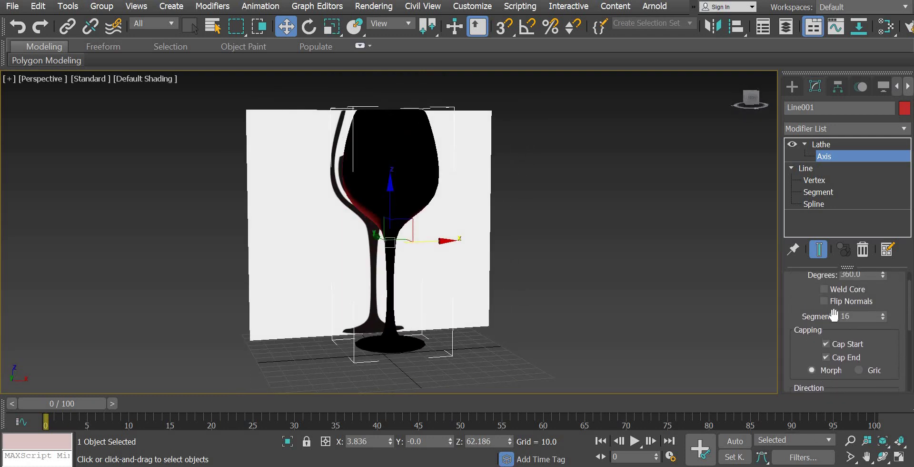
pyautogui.click(825, 301)
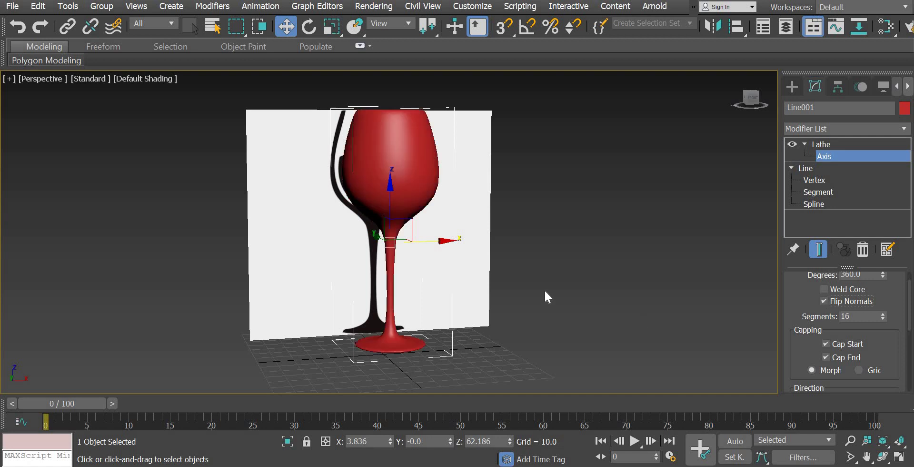
# Step: Examine the lathed glass from above and check the smoothness of its rim up close
pyautogui.moveTo(494, 312)
pyautogui.keyDown('alt'); pyautogui.mouseDown(button='middle')
pyautogui.moveTo(441, 338)
pyautogui.moveTo(443, 316)
pyautogui.moveTo(502, 241)
pyautogui.moveTo(510, 304)
pyautogui.mouseUp(button='middle'); pyautogui.keyUp('alt')
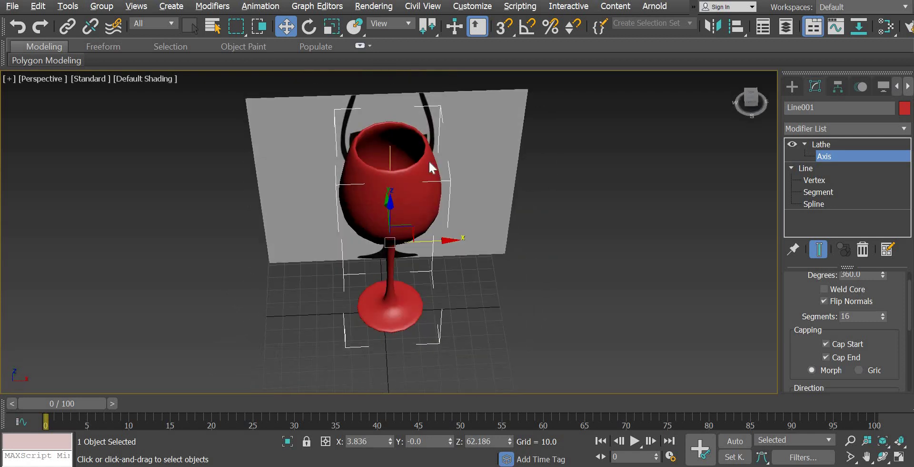
pyautogui.scroll(10, 399, 170)
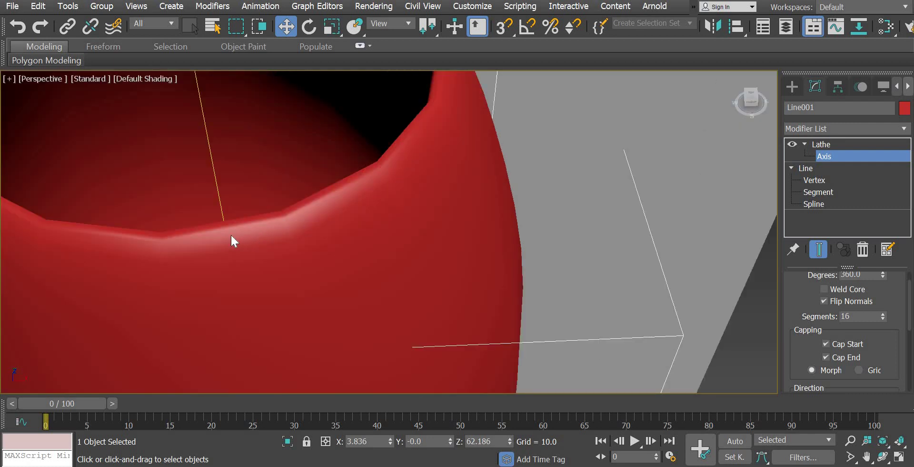
pyautogui.scroll(-4, 230, 235)
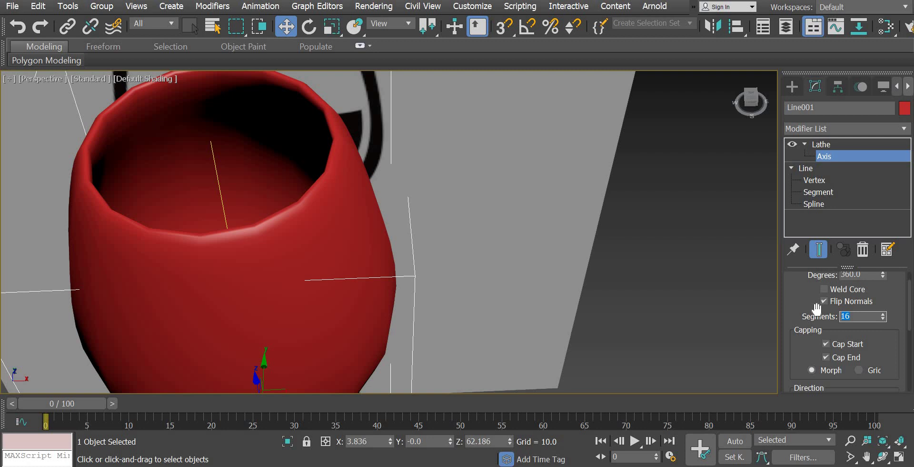
# Step: Set the Lathe segments to 32 and deselect the glass
pyautogui.press('Return')
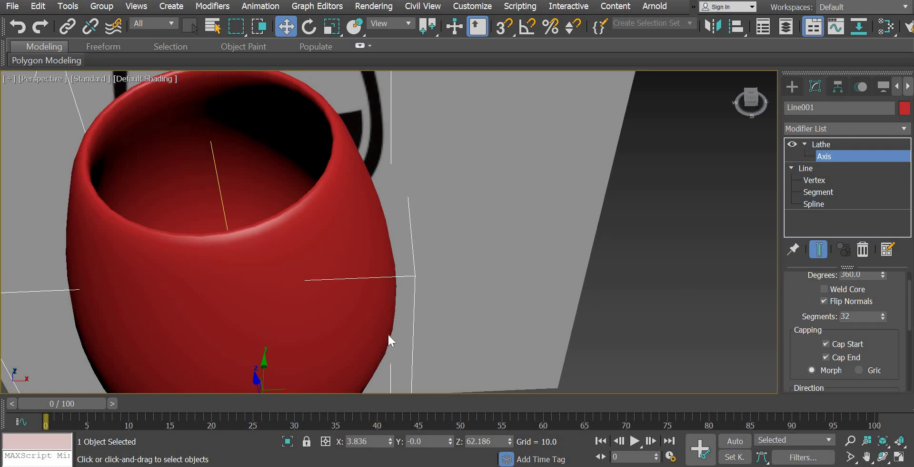
pyautogui.scroll(-8, 370, 352)
pyautogui.keyDown('alt'); pyautogui.moveTo(402, 313); pyautogui.dragTo(433, 336, button='middle'); pyautogui.keyUp('alt')
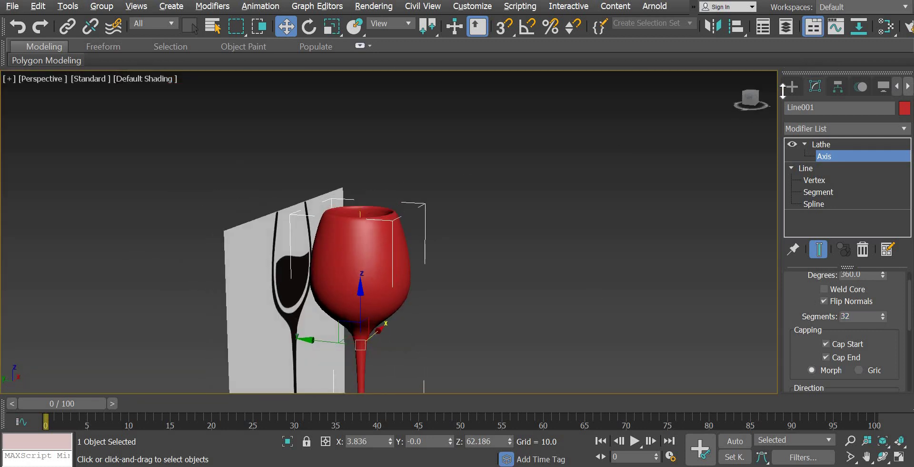
pyautogui.click(793, 87)
pyautogui.click(434, 180)
pyautogui.moveTo(363, 386); pyautogui.dragTo(366, 315, button='middle')
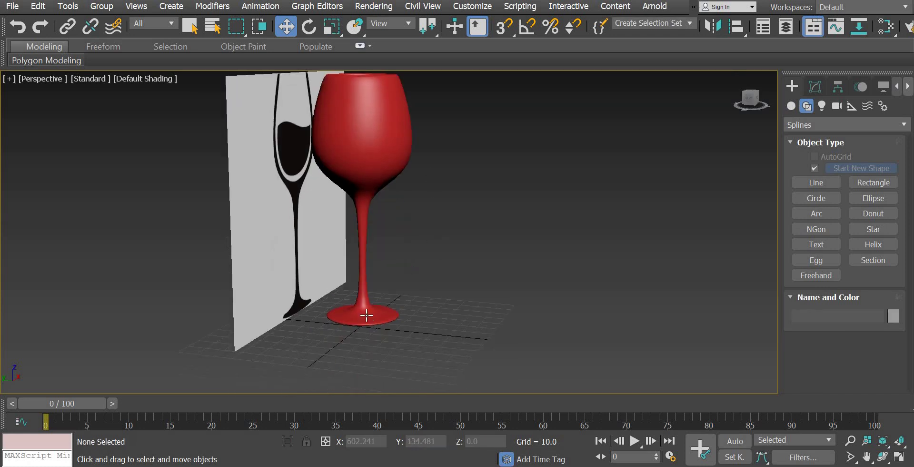
# Step: Move the glass along X, away from the reference image, to about X 223.6, and deselect it
pyautogui.click(390, 300)
pyautogui.keyDown('alt'); pyautogui.moveTo(441, 347); pyautogui.dragTo(455, 218, button='middle'); pyautogui.keyUp('alt')
pyautogui.moveTo(589, 243); pyautogui.dragTo(707, 257)
pyautogui.moveTo(667, 250); pyautogui.dragTo(369, 213, button='middle')
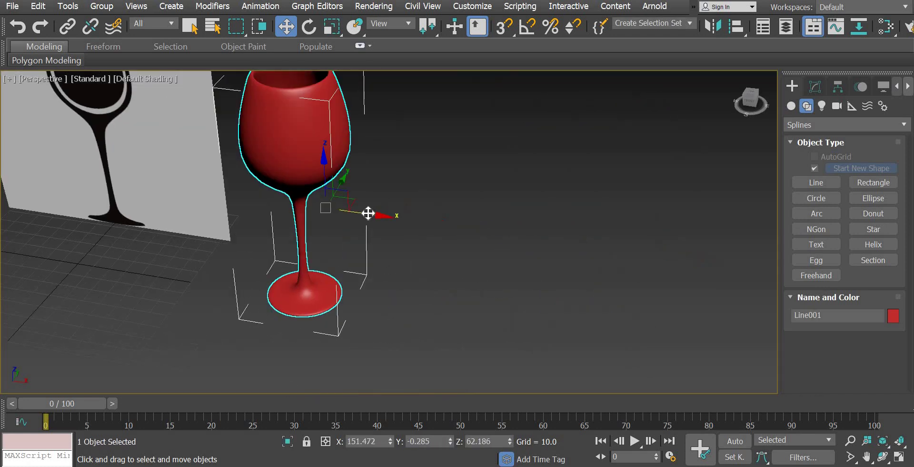
pyautogui.moveTo(517, 230); pyautogui.dragTo(583, 270)
pyautogui.click(511, 300)
# Step: Check the hole inside the bowl from above, and display the maximized Front view in wireframe
pyautogui.keyDown('alt'); pyautogui.moveTo(510, 241); pyautogui.dragTo(525, 387, button='middle'); pyautogui.keyUp('alt')
pyautogui.keyDown('alt'); pyautogui.moveTo(513, 274); pyautogui.dragTo(530, 273, button='middle'); pyautogui.keyUp('alt')
pyautogui.scroll(5, 513, 279)
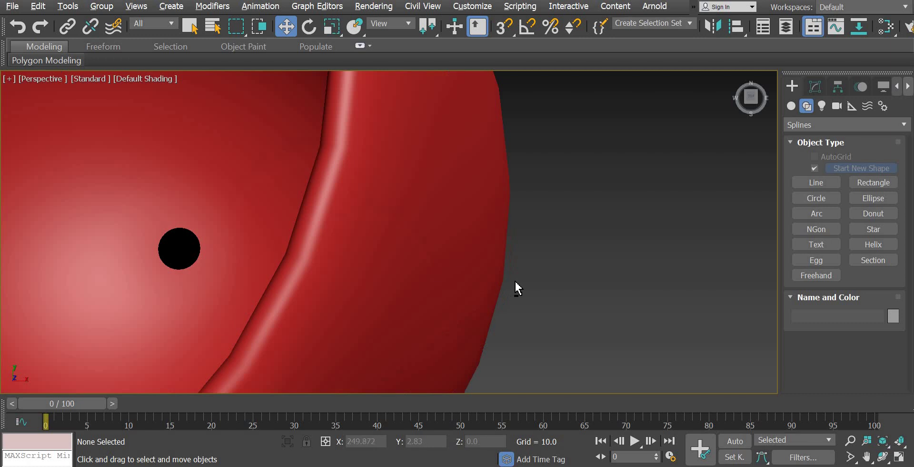
pyautogui.scroll(-2, 515, 279)
pyautogui.click(424, 308)
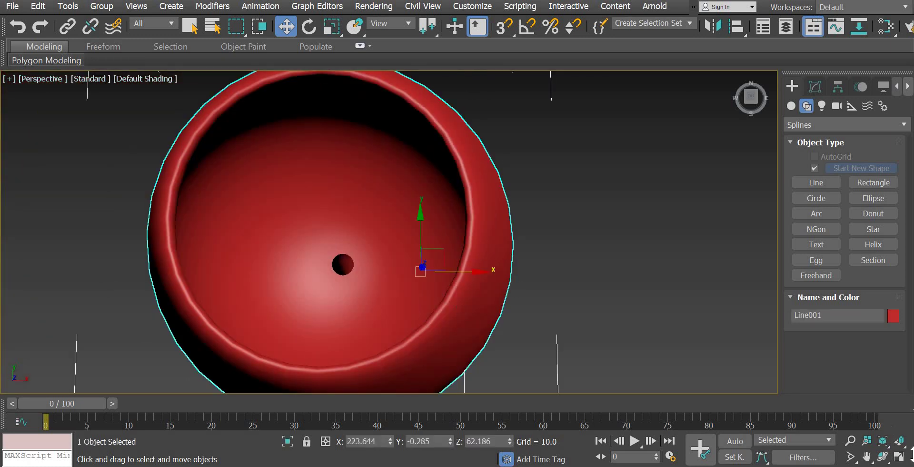
pyautogui.hotkey('alt', 'w')
pyautogui.click(690, 182)
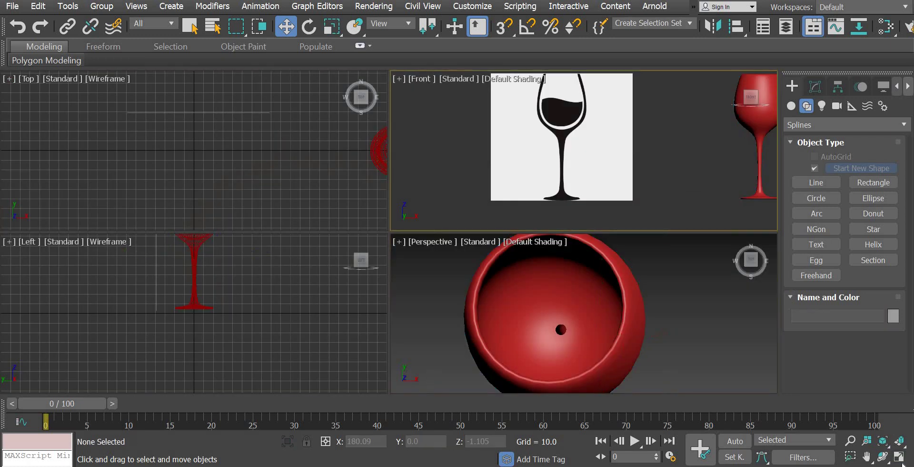
pyautogui.click(899, 457)
pyautogui.moveTo(479, 255); pyautogui.dragTo(134, 75, button='middle')
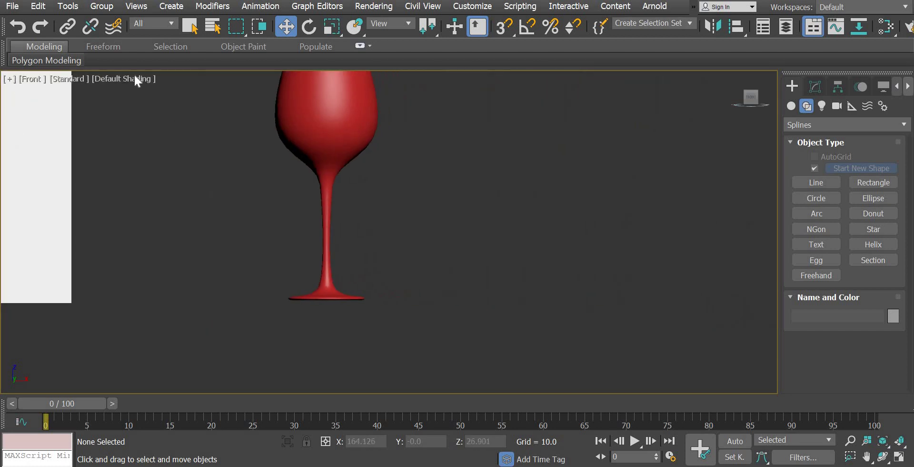
pyautogui.click(132, 76)
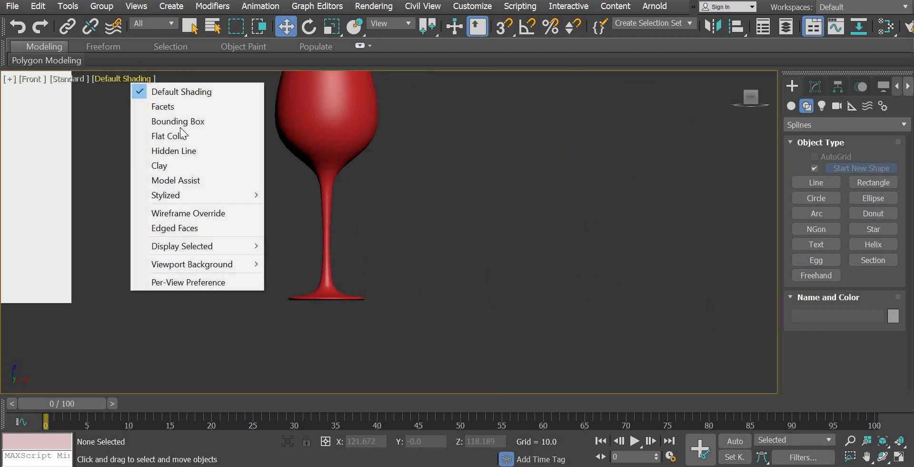
pyautogui.click(186, 212)
# Step: At vertex level of the glass's line, select both open end vertices, at the bowl's inner bottom and the base's underside
pyautogui.click(358, 154)
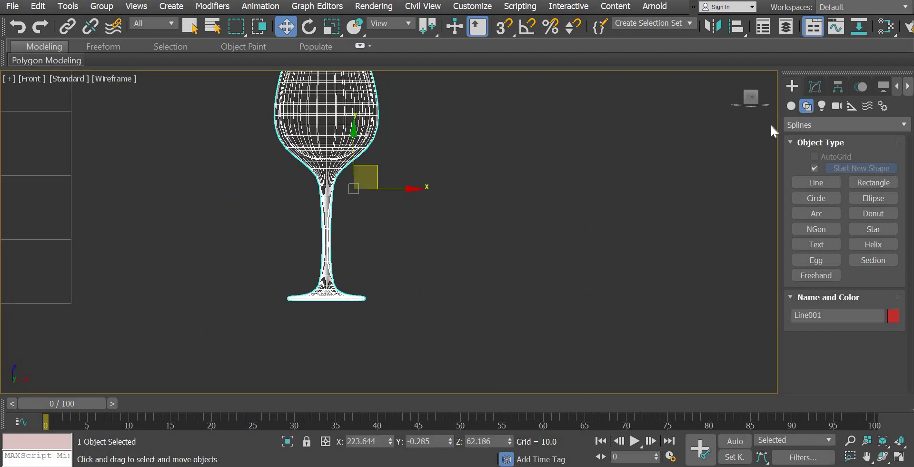
pyautogui.click(814, 87)
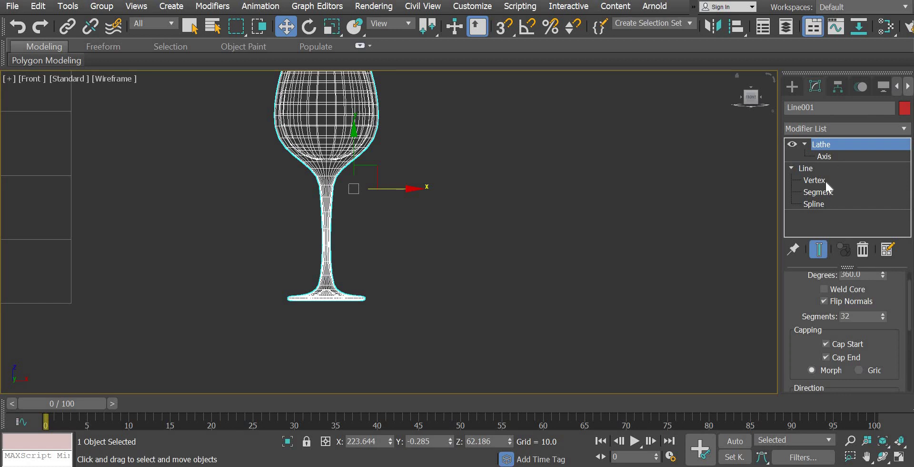
pyautogui.click(826, 181)
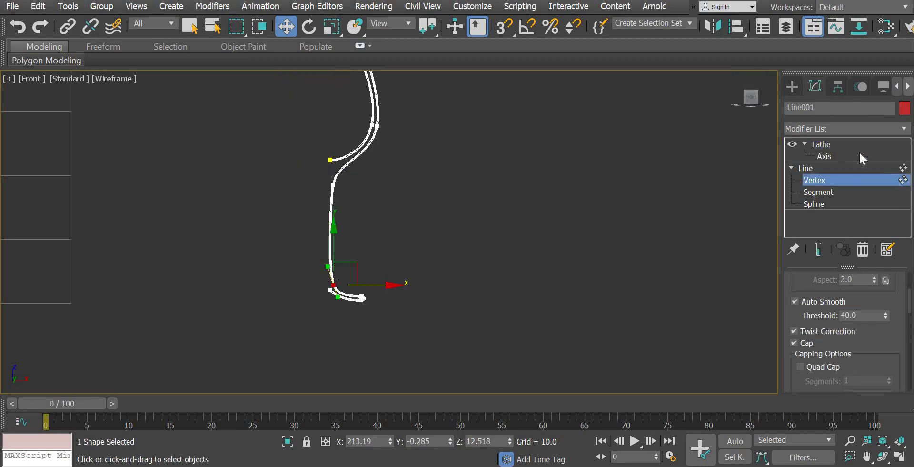
pyautogui.click(833, 156)
pyautogui.scroll(5, 379, 257)
pyautogui.scroll(6, 379, 257)
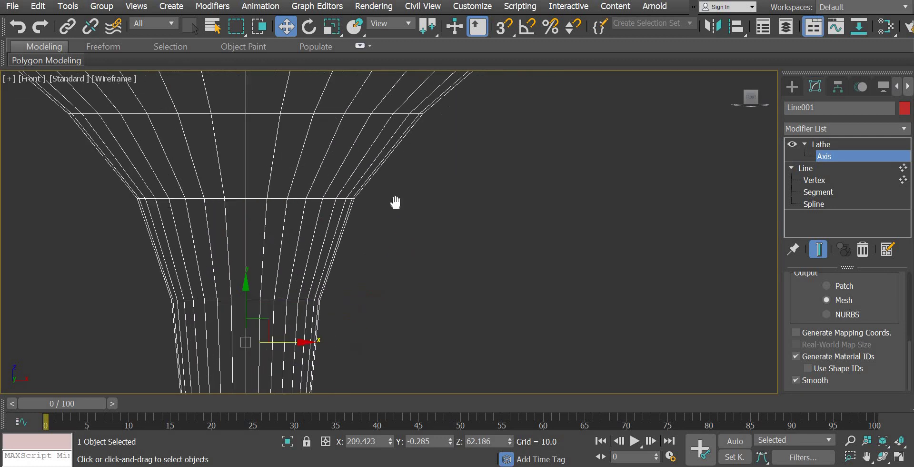
pyautogui.moveTo(372, 98); pyautogui.dragTo(373, 110, button='middle')
pyautogui.click(814, 181)
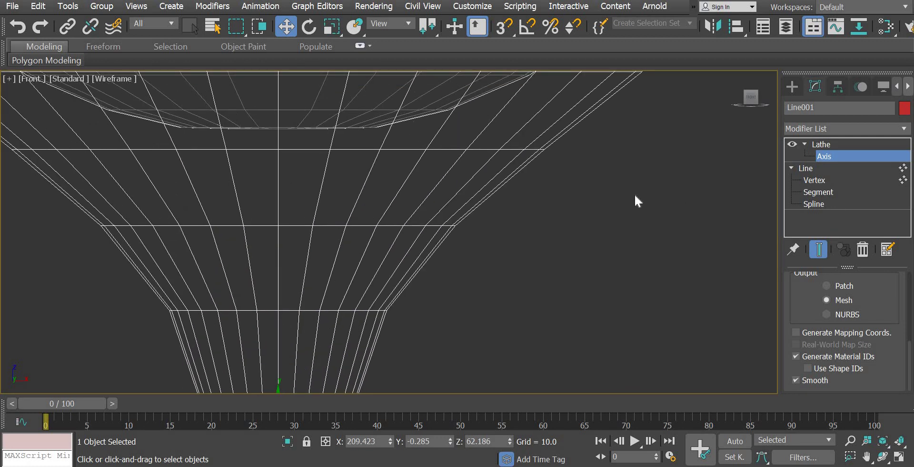
pyautogui.scroll(-8, 396, 198)
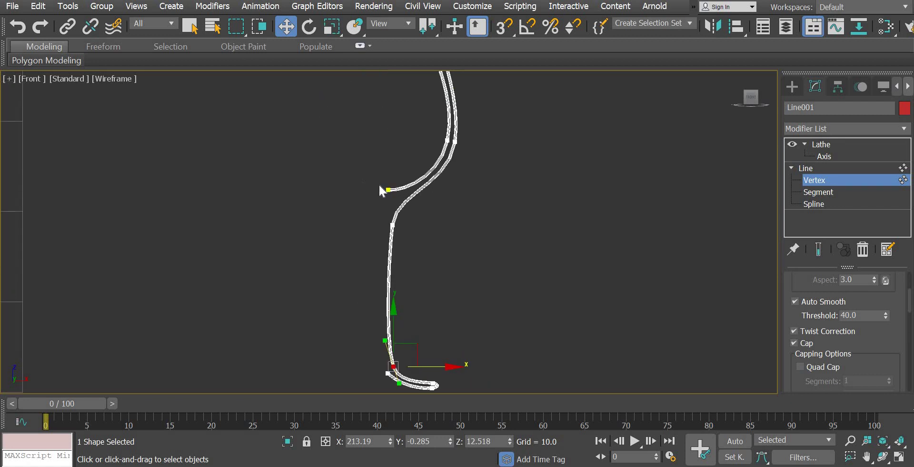
pyautogui.click(388, 189)
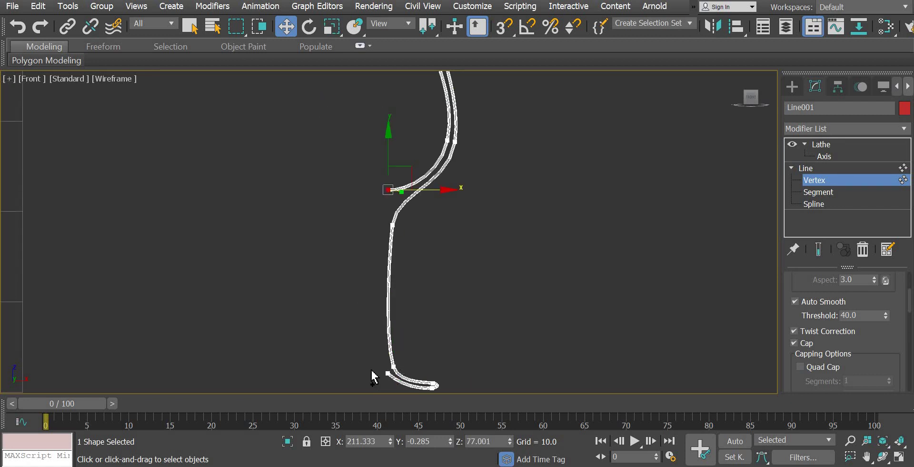
pyautogui.keyDown('ctrl'); pyautogui.moveTo(414, 384); pyautogui.dragTo(415, 386); pyautogui.keyUp('ctrl')
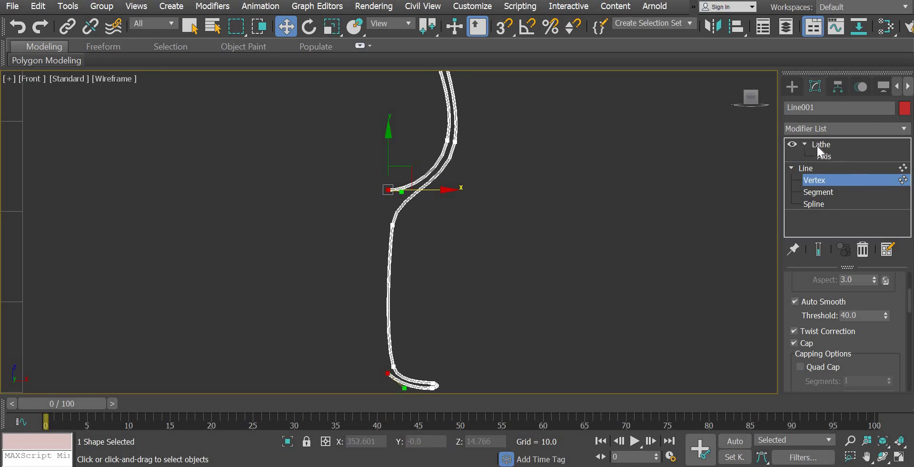
# Step: Show the lathed result in the four-view layout and move the two end vertices about -1.9 along X towards the lathe axis
pyautogui.click(819, 250)
pyautogui.moveTo(405, 193); pyautogui.dragTo(407, 193, button='middle')
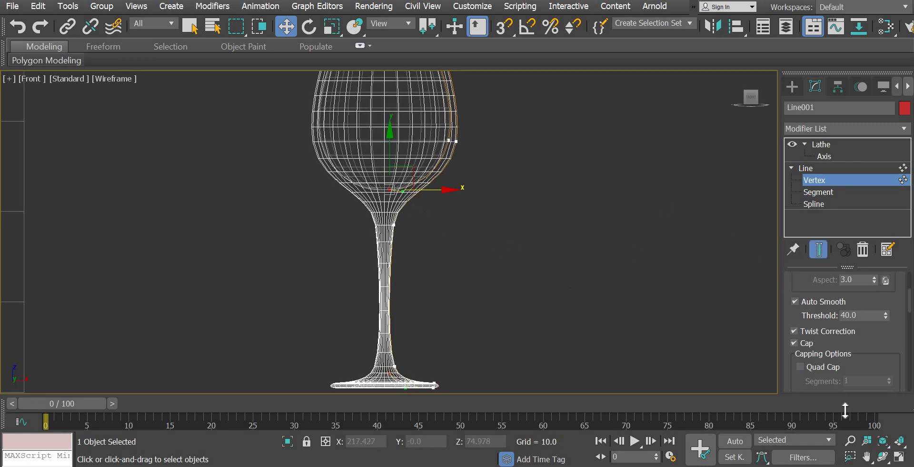
pyautogui.click(902, 457)
pyautogui.moveTo(585, 328); pyautogui.dragTo(594, 355, button='middle')
pyautogui.scroll(6, 602, 353)
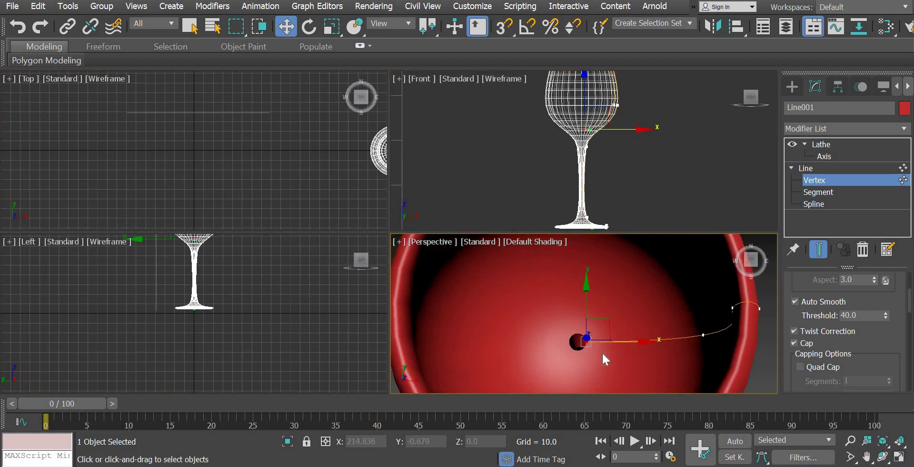
pyautogui.moveTo(630, 323); pyautogui.dragTo(614, 317)
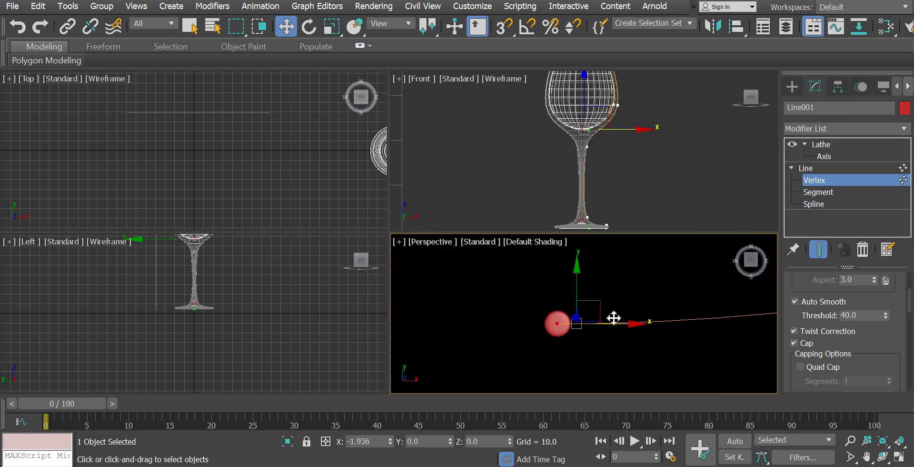
# Step: Turn off Flip Normals for the Lathe and deselect the glass
pyautogui.scroll(-5, 573, 305)
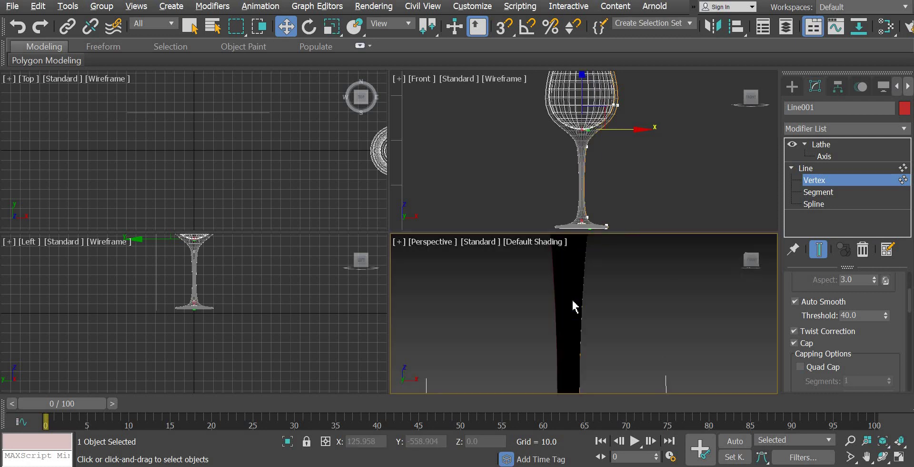
pyautogui.scroll(-2, 684, 304)
pyautogui.moveTo(684, 303); pyautogui.dragTo(641, 372, button='middle')
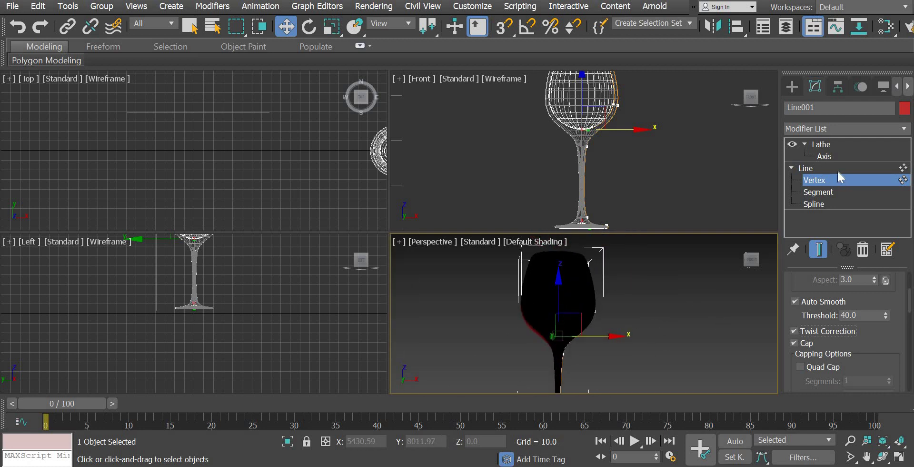
pyautogui.click(827, 145)
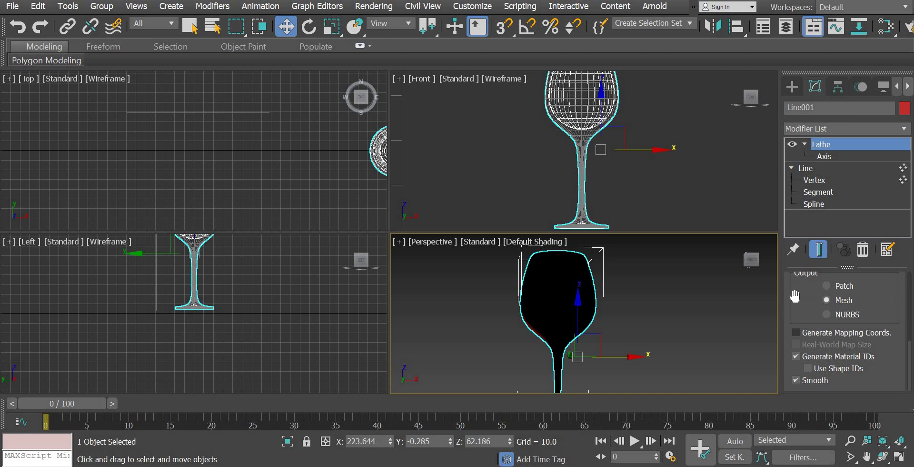
pyautogui.scroll(5, 796, 336)
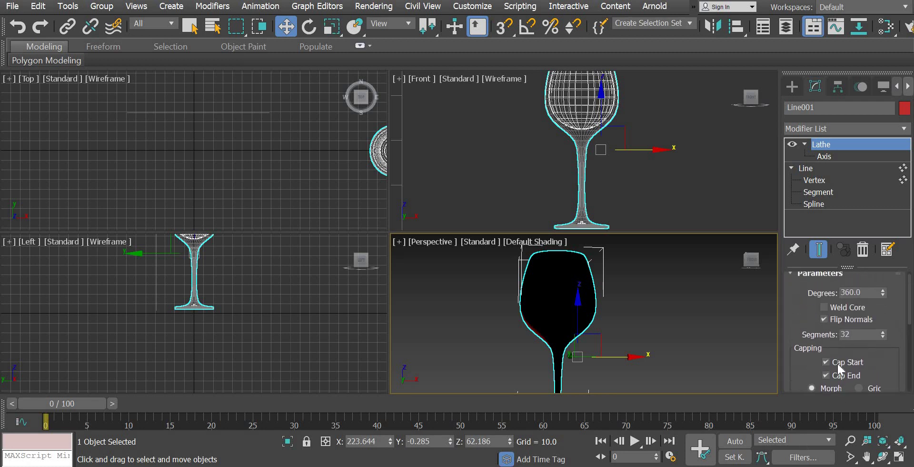
pyautogui.click(825, 320)
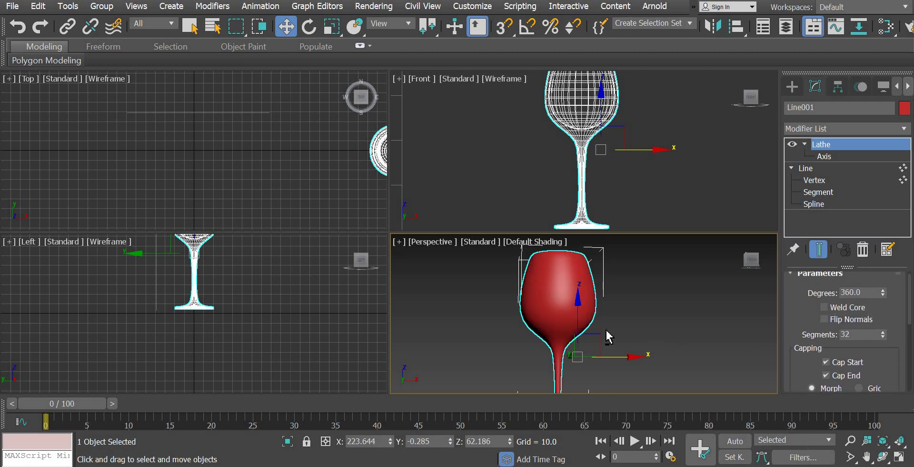
pyautogui.click(606, 371)
# Step: Check the hole in the base from below, and return to vertex level of the glass's line
pyautogui.scroll(-6, 606, 371)
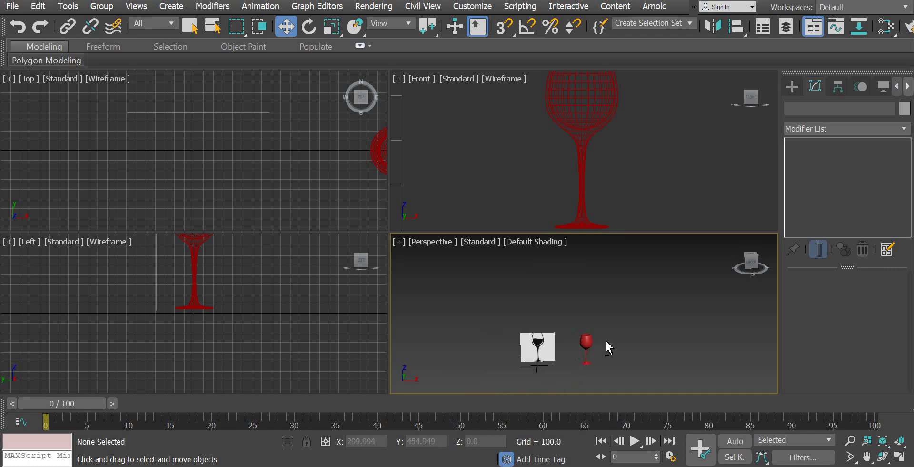
pyautogui.keyDown('alt'); pyautogui.moveTo(594, 379); pyautogui.dragTo(614, 323, button='middle'); pyautogui.keyUp('alt')
pyautogui.scroll(6, 595, 343)
pyautogui.moveTo(514, 290); pyautogui.dragTo(642, 187, button='middle')
pyautogui.scroll(3, 601, 362)
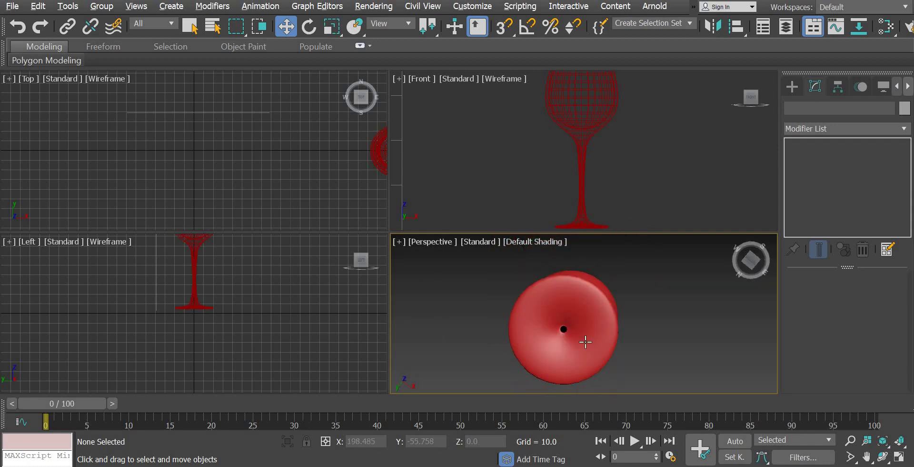
pyautogui.click(609, 339)
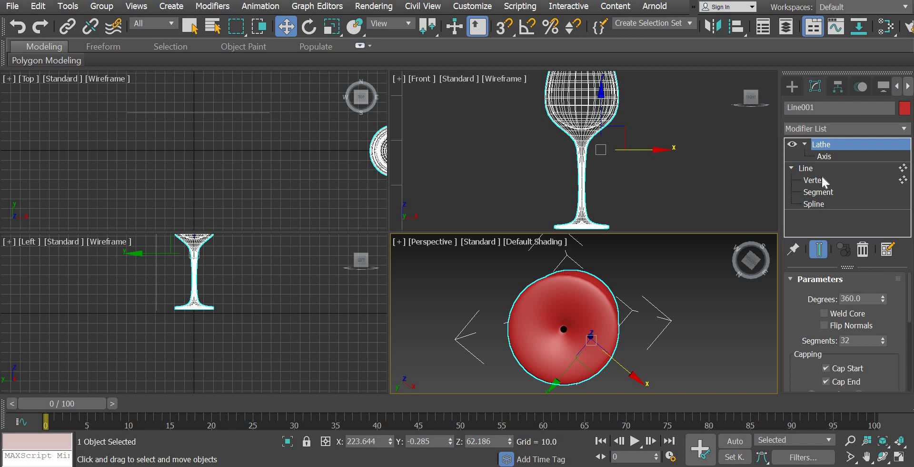
pyautogui.click(822, 177)
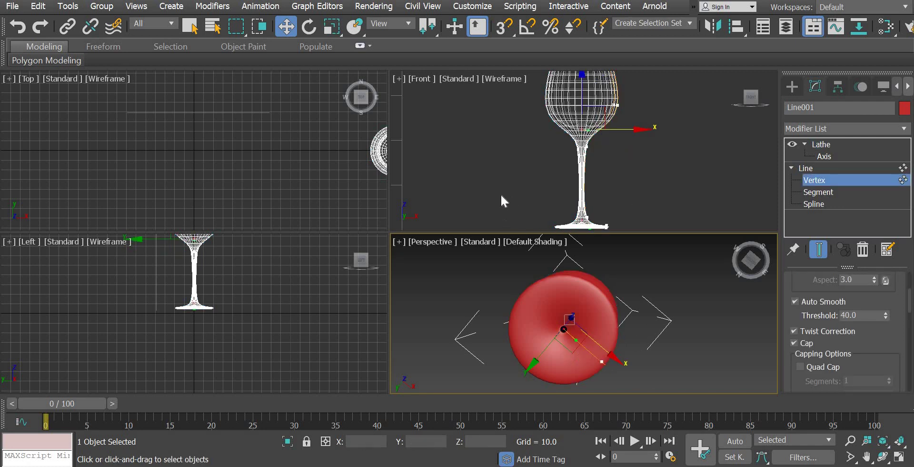
# Step: In the Front view, select the profile's end vertex at the centre of the base's underside
pyautogui.moveTo(588, 215); pyautogui.dragTo(569, 129, button='middle')
pyautogui.scroll(7, 555, 107)
pyautogui.moveTo(551, 94); pyautogui.dragTo(573, 48, button='middle')
pyautogui.scroll(5, 599, 116)
pyautogui.moveTo(602, 117); pyautogui.dragTo(608, 100, button='middle')
pyautogui.scroll(5, 607, 126)
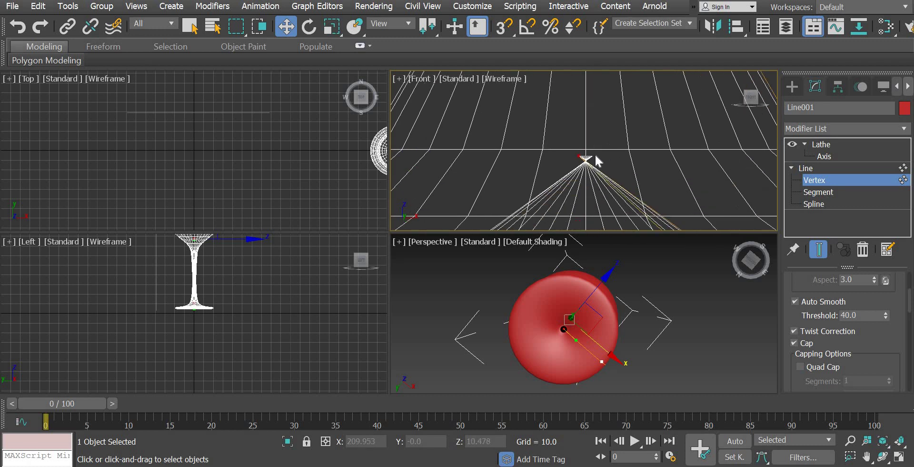
pyautogui.click(597, 164)
pyautogui.scroll(-5, 622, 112)
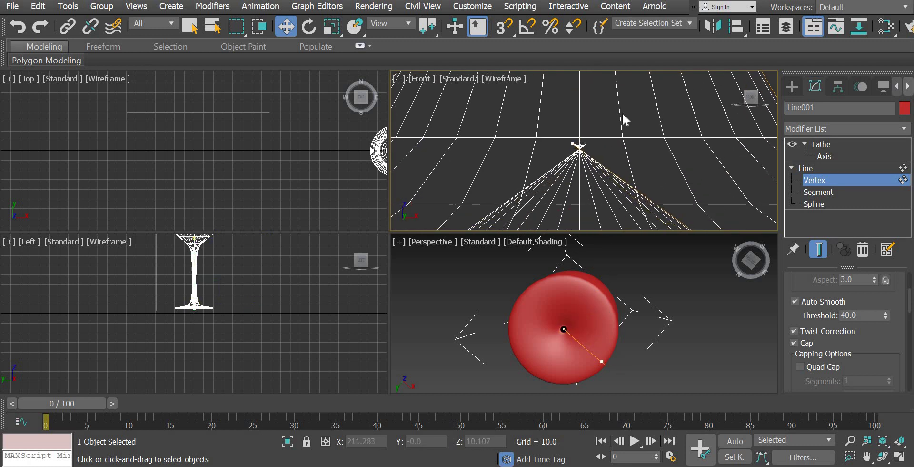
pyautogui.moveTo(599, 131); pyautogui.dragTo(590, 192, button='middle')
pyautogui.click(565, 144)
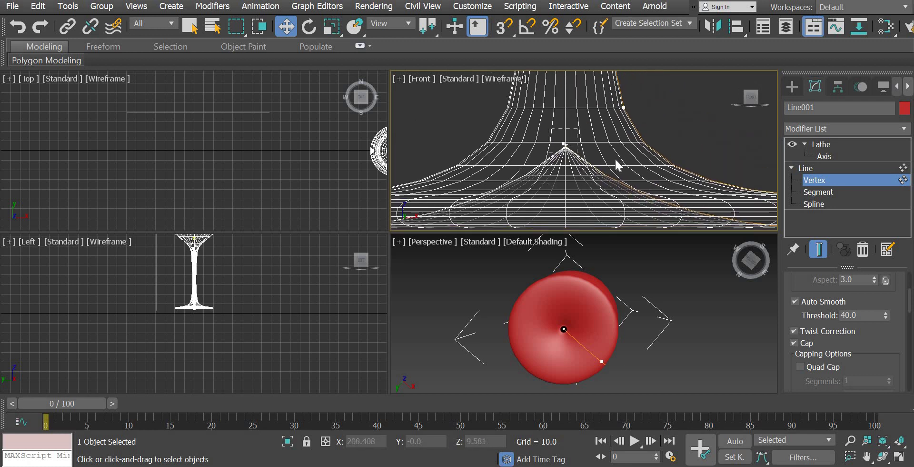
# Step: Move the base's end vertex along X onto the lathe axis, to about X 209.436, and check the glass in the Perspective view
pyautogui.moveTo(610, 144); pyautogui.dragTo(611, 143)
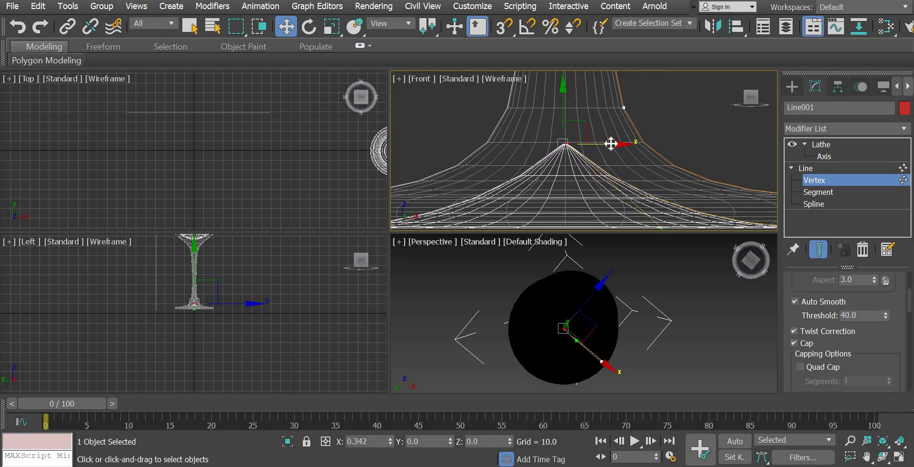
pyautogui.scroll(4, 577, 326)
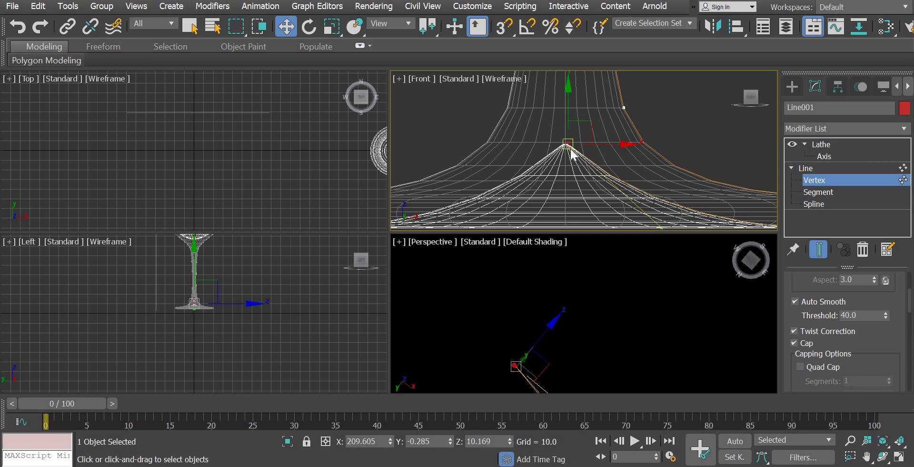
pyautogui.scroll(5, 573, 147)
pyautogui.scroll(2, 573, 145)
pyautogui.moveTo(626, 125); pyautogui.dragTo(611, 123)
pyautogui.scroll(-5, 598, 311)
pyautogui.moveTo(580, 425)
pyautogui.keyDown('alt'); pyautogui.mouseDown(button='middle')
pyautogui.moveTo(608, 304)
pyautogui.moveTo(586, 422)
pyautogui.mouseUp(button='middle'); pyautogui.keyUp('alt')
pyautogui.moveTo(598, 304); pyautogui.dragTo(590, 424, button='middle')
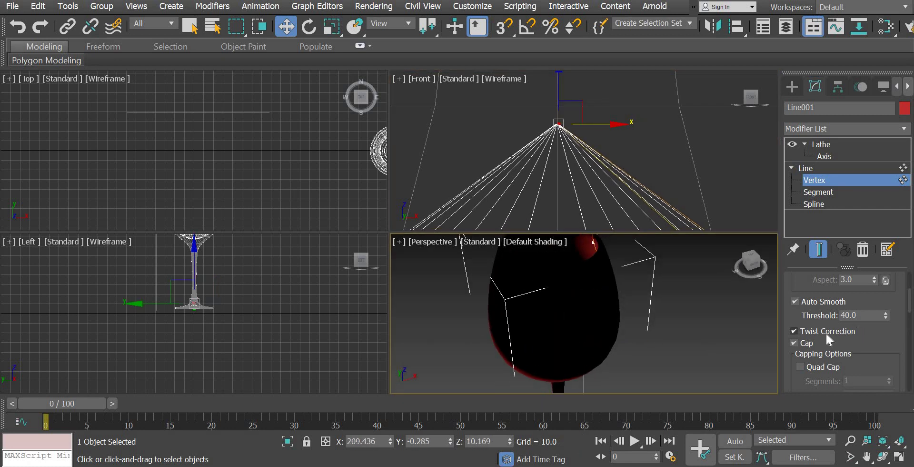
# Step: Return to the Lathe level of the glass, turn on Flip Normals and deselect the glass
pyautogui.click(827, 144)
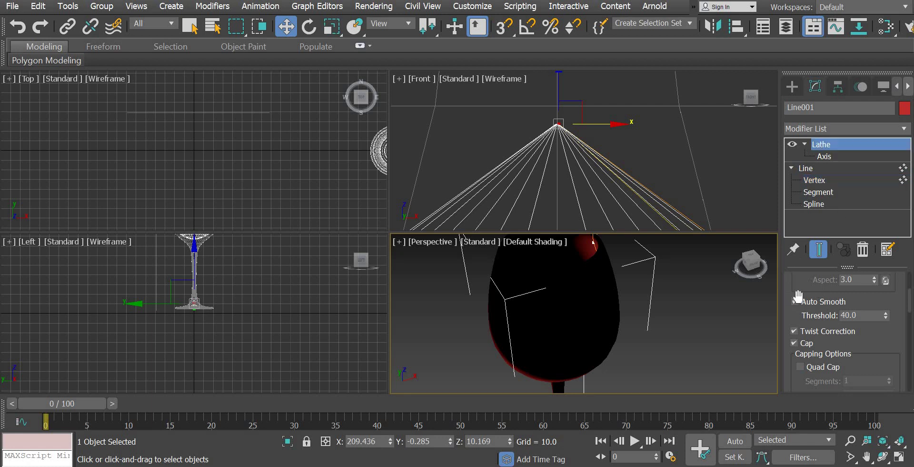
pyautogui.scroll(5, 851, 344)
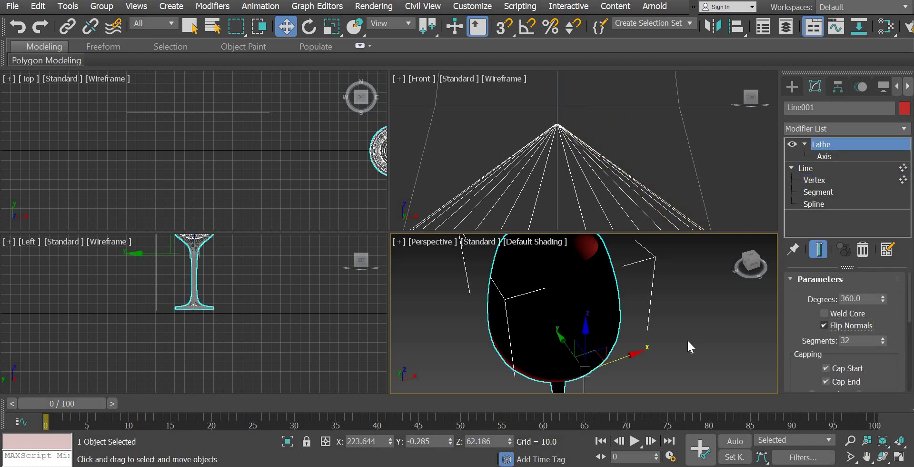
pyautogui.scroll(-3, 667, 333)
pyautogui.click(658, 330)
# Step: Examine the glass in the Perspective view, checking inside the bowl, around the outside and along the stem and base
pyautogui.scroll(-3, 613, 320)
pyautogui.keyDown('alt'); pyautogui.moveTo(612, 320); pyautogui.dragTo(558, 311, button='middle'); pyautogui.keyUp('alt')
pyautogui.scroll(3, 491, 359)
pyautogui.scroll(4, 552, 297)
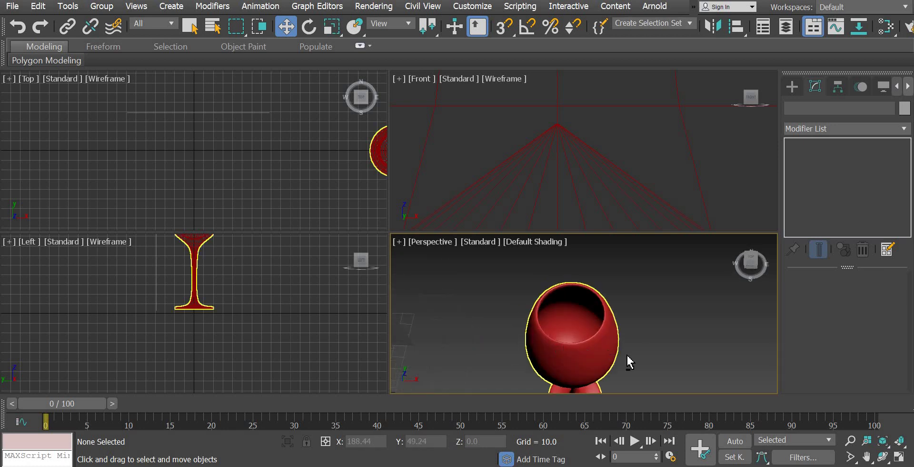
pyautogui.keyDown('alt'); pyautogui.moveTo(613, 374); pyautogui.dragTo(656, 273, button='middle'); pyautogui.keyUp('alt')
pyautogui.scroll(10, 616, 281)
pyautogui.scroll(-8, 656, 274)
pyautogui.keyDown('alt'); pyautogui.moveTo(655, 311); pyautogui.dragTo(614, 336, button='middle'); pyautogui.keyUp('alt')
pyautogui.scroll(5, 613, 332)
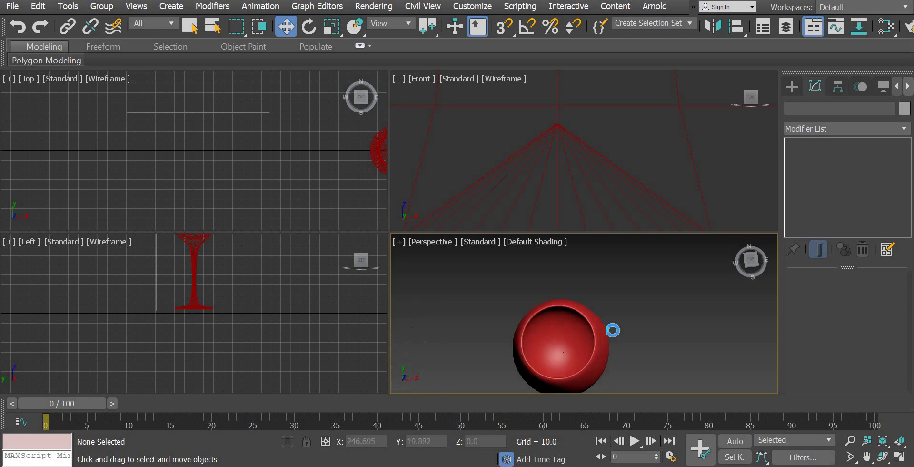
pyautogui.scroll(-3, 625, 358)
pyautogui.keyDown('alt'); pyautogui.moveTo(631, 296); pyautogui.dragTo(593, 291, button='middle'); pyautogui.keyUp('alt')
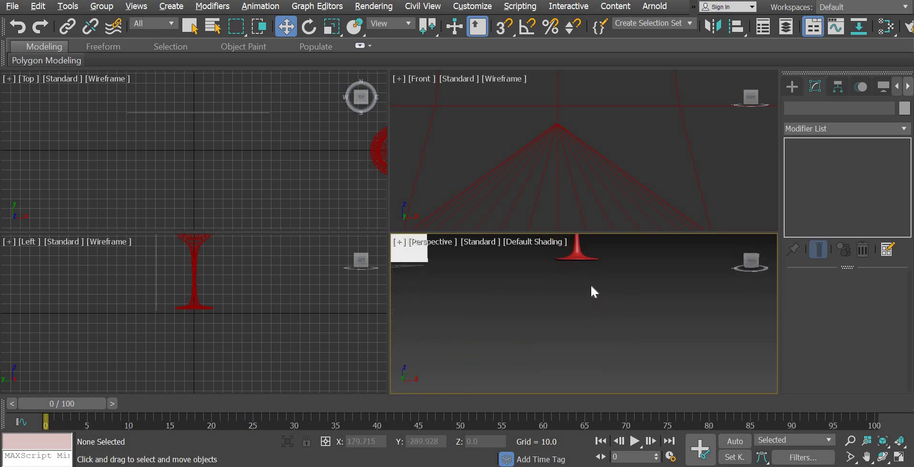
pyautogui.moveTo(666, 400); pyautogui.dragTo(651, 442, button='middle')
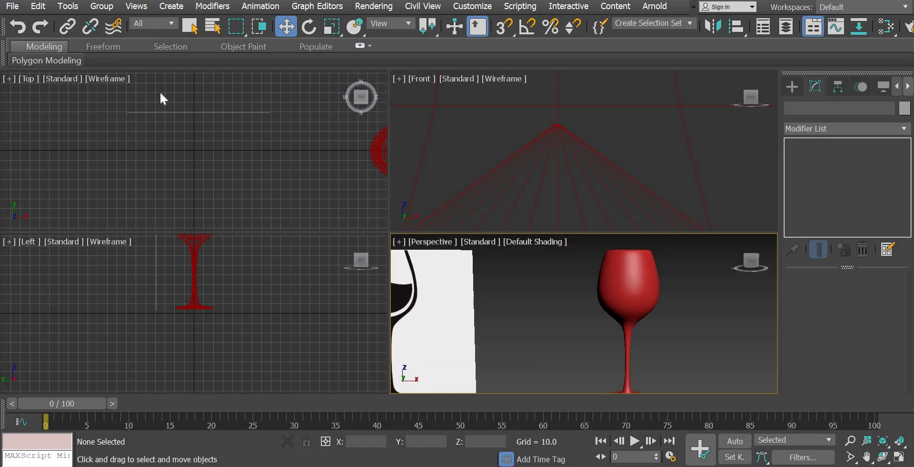
pyautogui.click(647, 292)
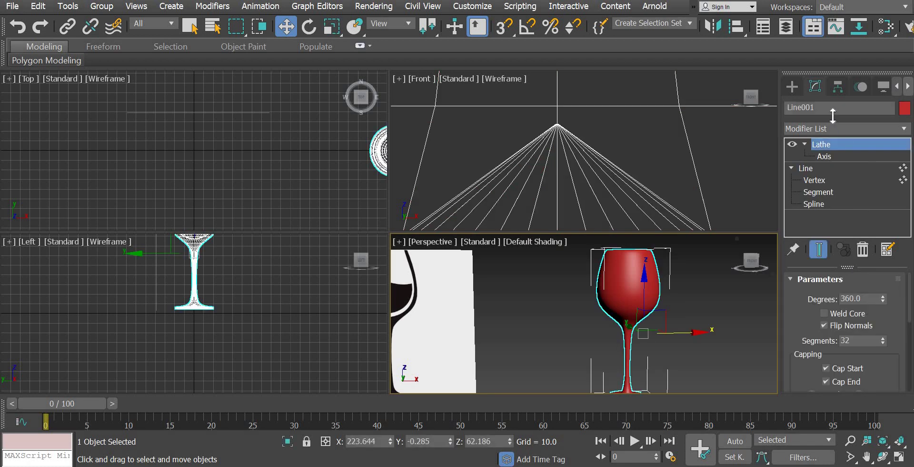
pyautogui.click(547, 305)
# Step: Unfreeze all objects and delete the reference image plane
pyautogui.scroll(-5, 528, 309)
pyautogui.rightClick(507, 310)
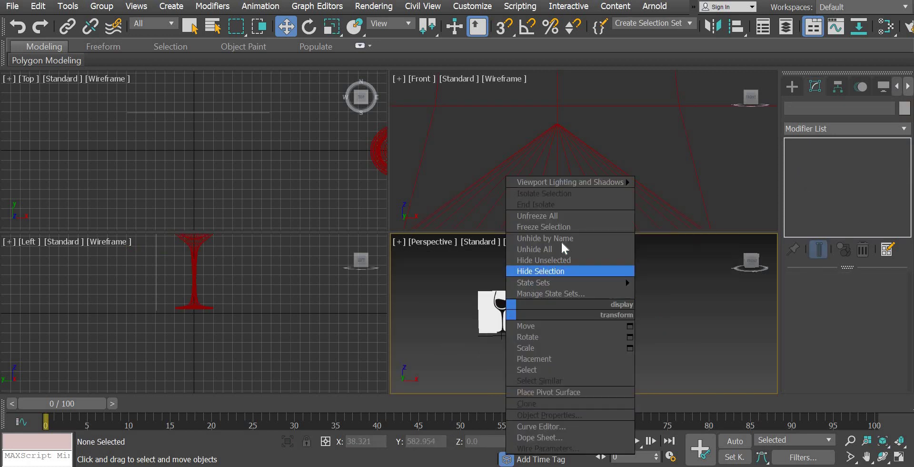
pyautogui.click(564, 215)
pyautogui.click(501, 306)
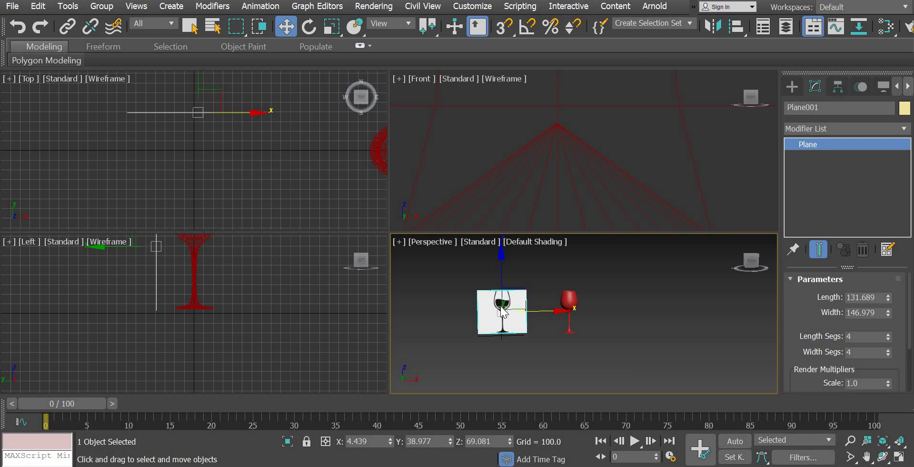
pyautogui.press('Delete')
# Step: Move the glass along X to the centre of the grid, deselect it and check it in the Perspective view
pyautogui.scroll(4, 536, 310)
pyautogui.click(607, 310)
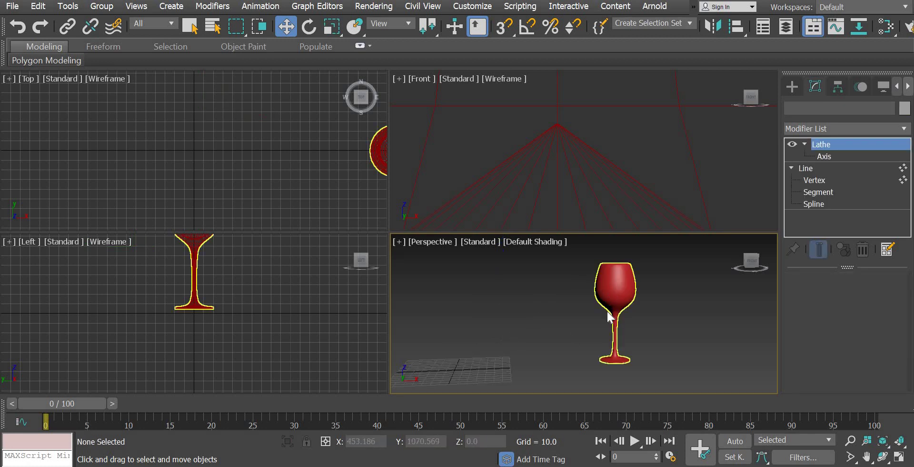
pyautogui.click(608, 313)
pyautogui.moveTo(476, 329); pyautogui.dragTo(439, 329)
pyautogui.moveTo(537, 344); pyautogui.dragTo(613, 319, button='middle')
pyautogui.click(659, 351)
pyautogui.scroll(2, 614, 309)
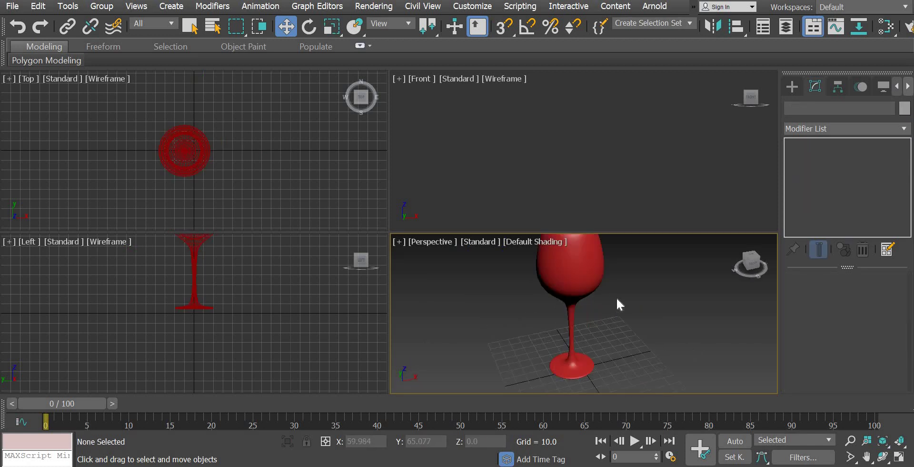
pyautogui.scroll(3, 625, 315)
pyautogui.scroll(-3, 625, 323)
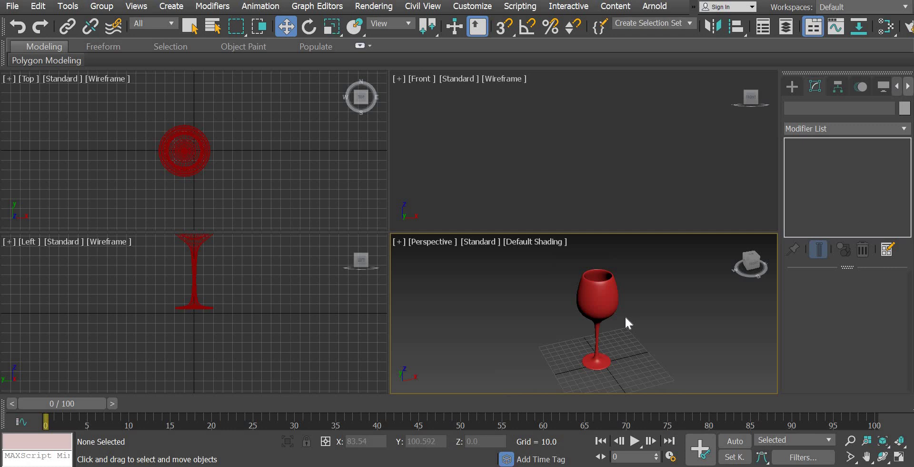